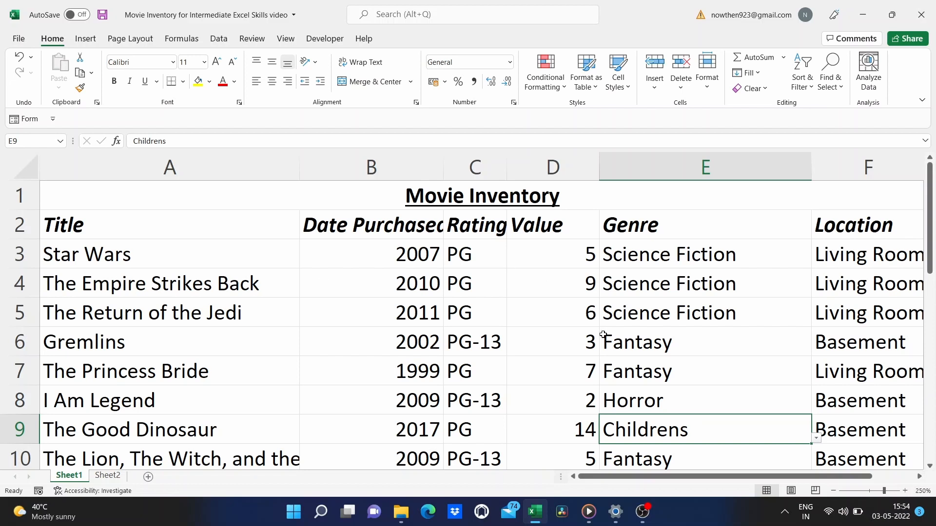
{"action": "scroll", "coordinate": [604, 341], "scroll_direction": "down", "scroll_amount": 6}
{"action": "scroll", "coordinate": [607, 363], "scroll_direction": "up", "scroll_amount": 5}
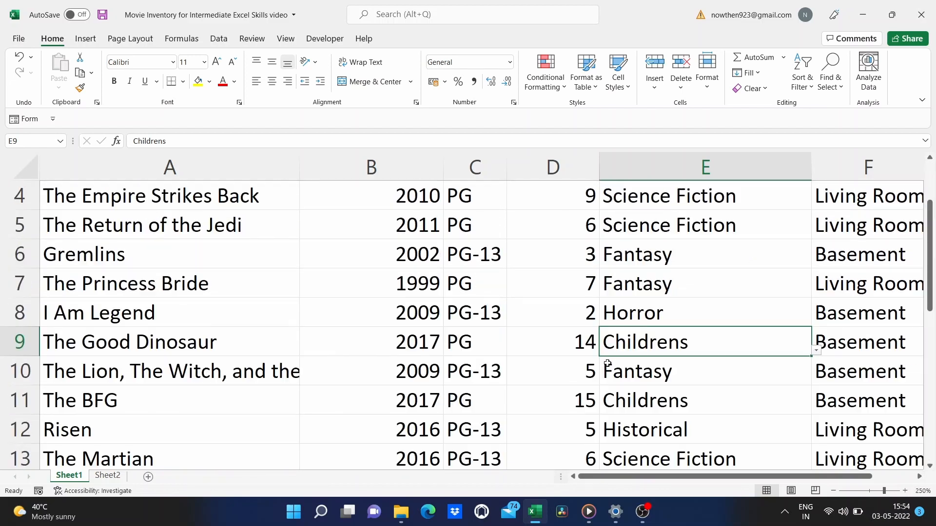
{"action": "scroll", "coordinate": [607, 364], "scroll_direction": "up", "scroll_amount": 1}
{"action": "scroll", "coordinate": [608, 364], "scroll_direction": "right", "scroll_amount": 3}
{"action": "scroll", "coordinate": [608, 363], "scroll_direction": "left", "scroll_amount": 3}
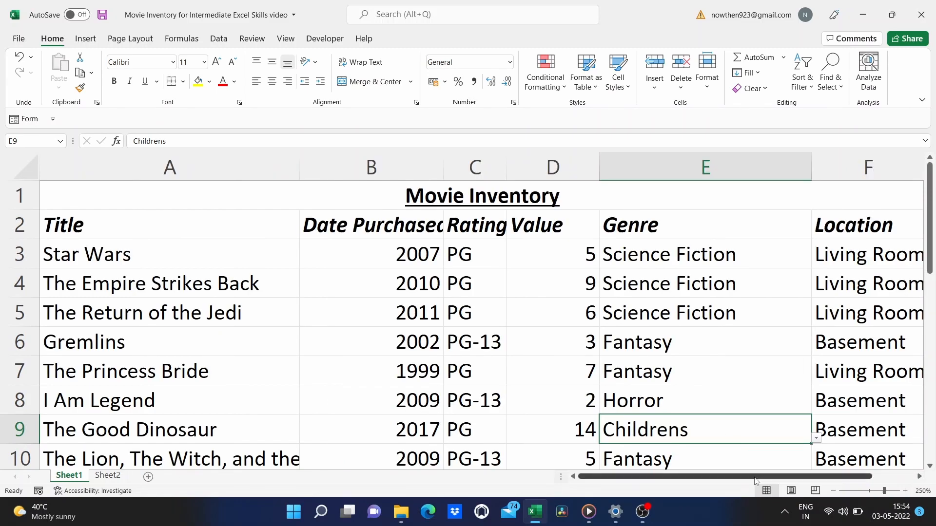
{"action": "mouse_move", "coordinate": [758, 480]}
{"action": "left_mouse_down"}
{"action": "mouse_move", "coordinate": [778, 483]}
{"action": "mouse_move", "coordinate": [757, 483]}
{"action": "left_mouse_up"}
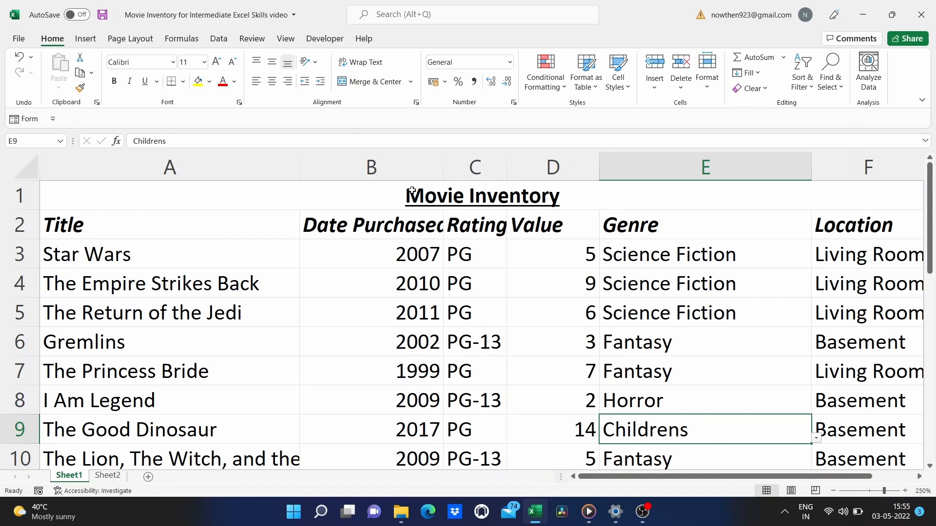
Copy the Movie Inventory title's formatting onto the movie titles in A3:A9 with Format Painter
{"action": "left_click", "coordinate": [355, 202]}
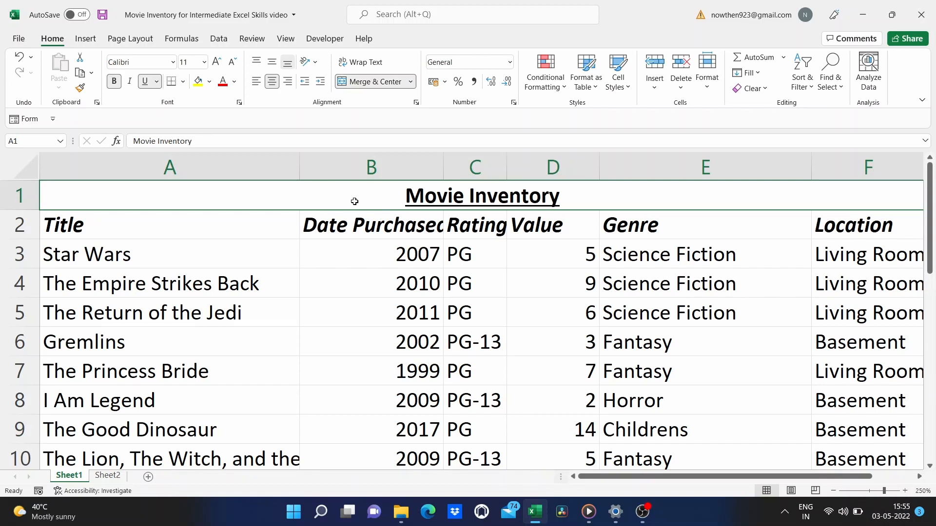
{"action": "left_click", "coordinate": [81, 88]}
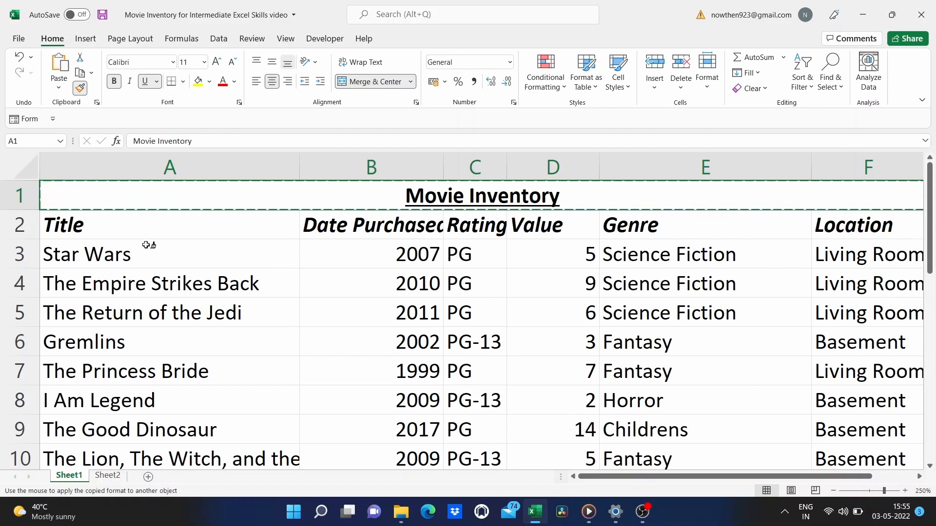
{"action": "left_click_drag", "start_coordinate": [145, 256], "coordinate": [149, 263]}
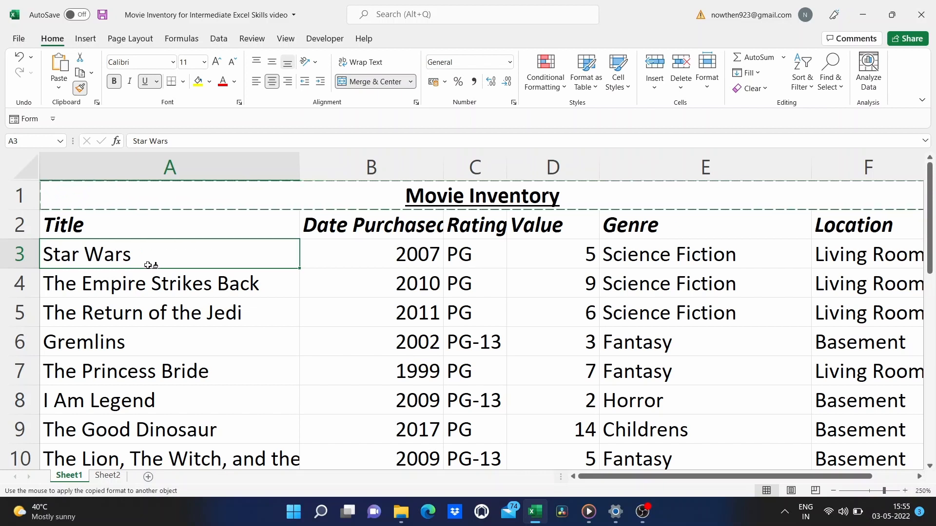
{"action": "mouse_move", "coordinate": [148, 265]}
{"action": "left_mouse_down"}
{"action": "mouse_move", "coordinate": [150, 451]}
{"action": "mouse_move", "coordinate": [151, 437]}
{"action": "left_mouse_up"}
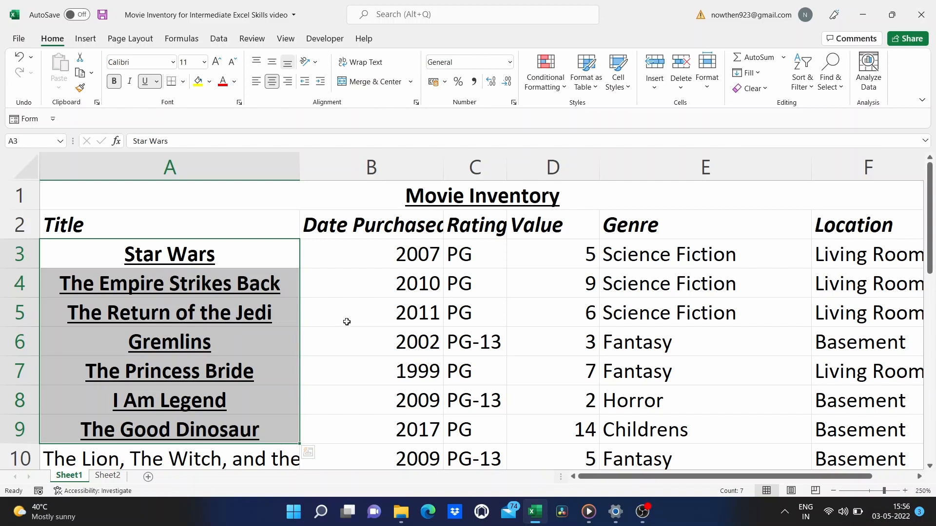
Undo the Format Painter changes to the movie titles in A3:A9 and cancel the pending format copy
{"action": "left_click", "coordinate": [18, 57]}
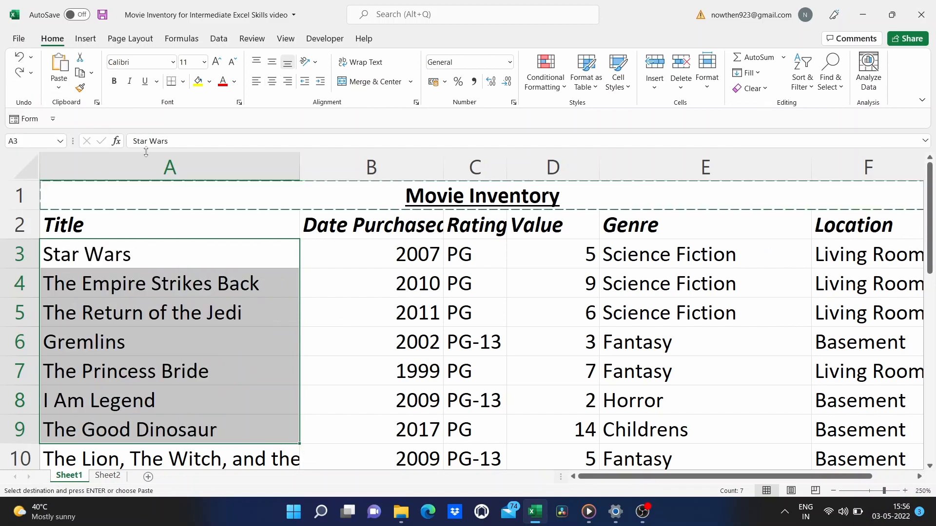
{"action": "left_click", "coordinate": [20, 58]}
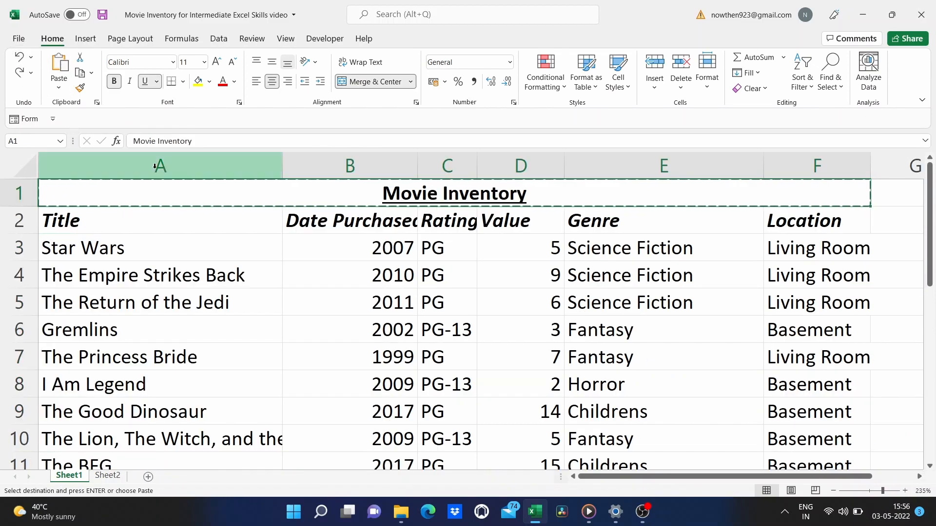
{"action": "left_click", "coordinate": [80, 89]}
{"action": "left_click", "coordinate": [81, 89]}
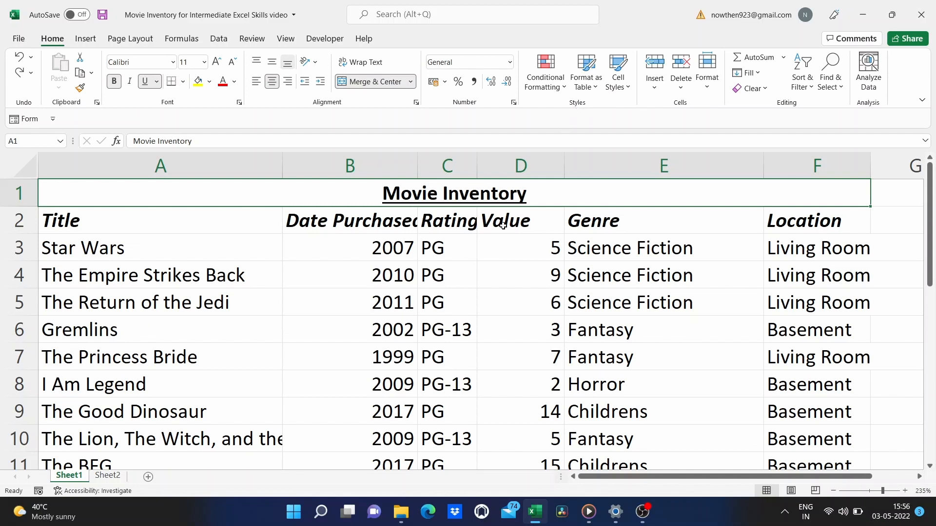
Apply the Green-Yellow-Red color scale conditional formatting to the whole Value column D
{"action": "left_click", "coordinate": [509, 170]}
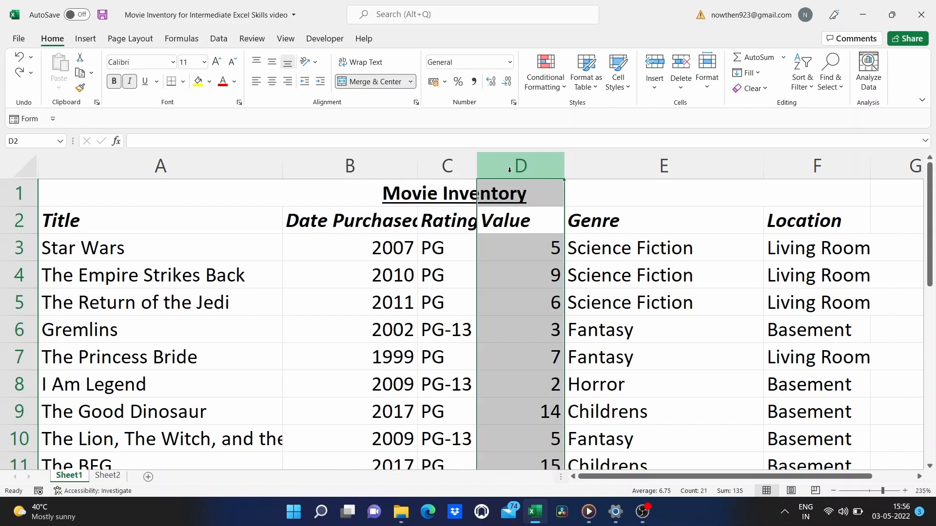
{"action": "left_click", "coordinate": [545, 81]}
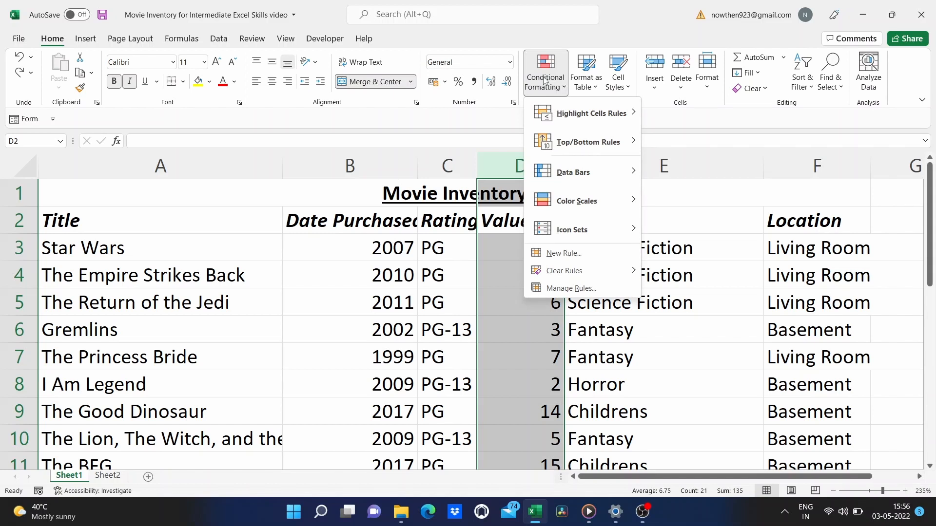
{"action": "mouse_move", "coordinate": [586, 113]}
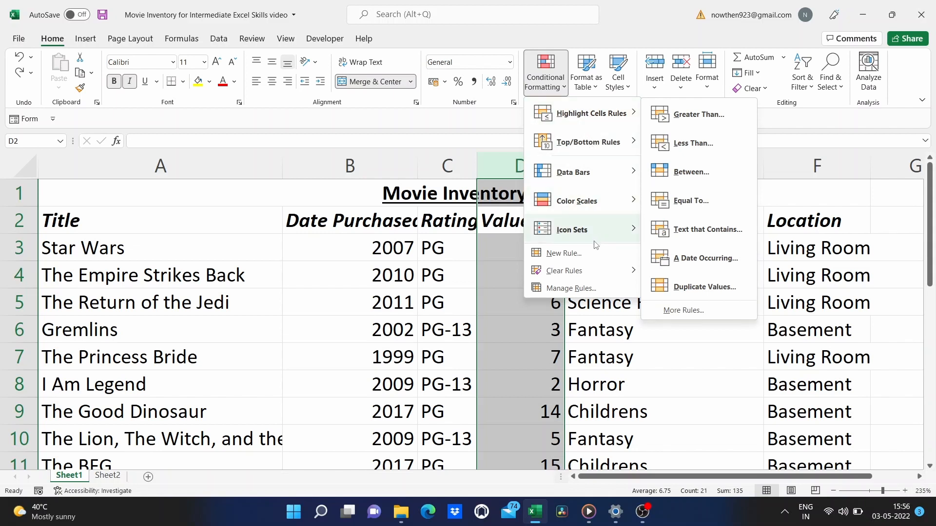
{"action": "mouse_move", "coordinate": [595, 244]}
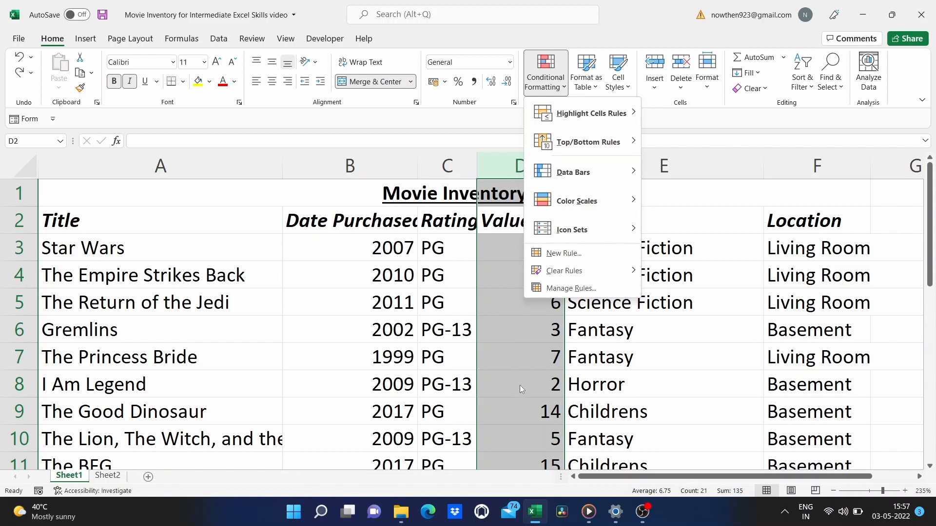
{"action": "mouse_move", "coordinate": [608, 212]}
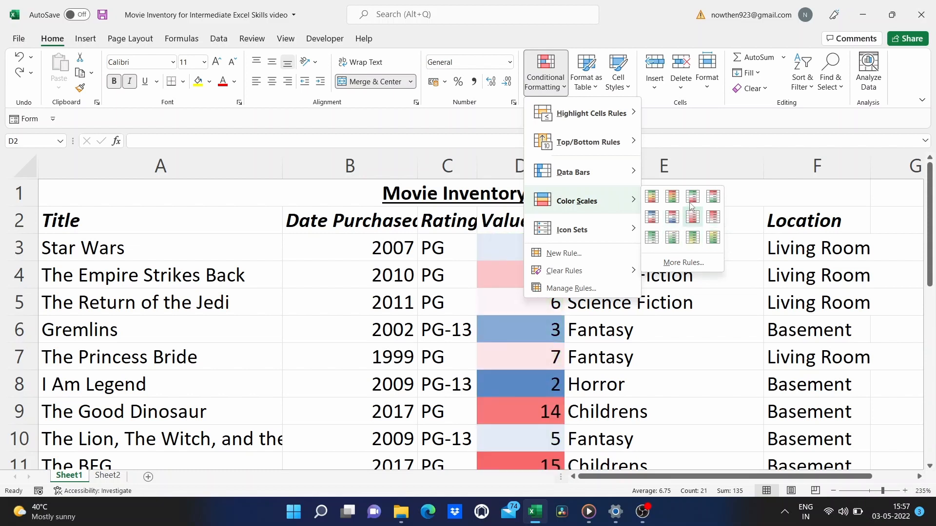
{"action": "left_click", "coordinate": [652, 197]}
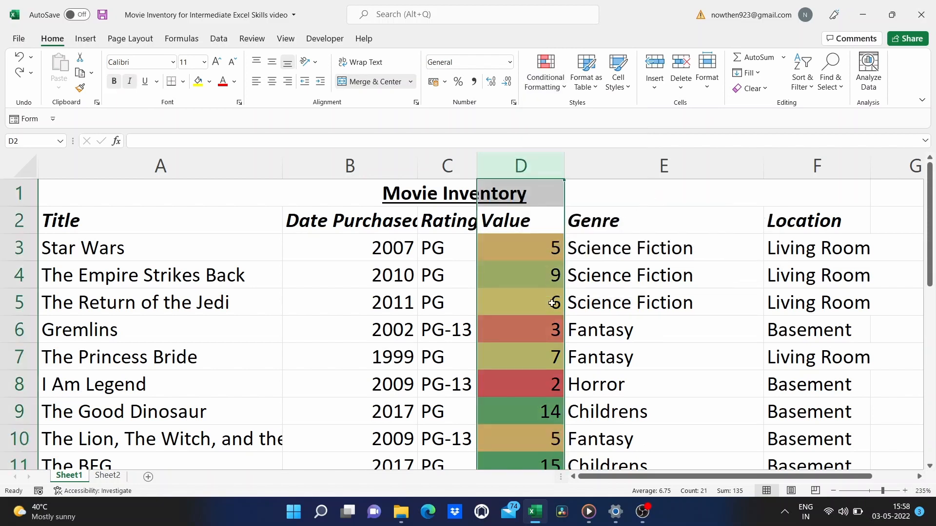
Deselect the Value column and examine how the color scale shades its values from the first movie to the last
{"action": "scroll", "coordinate": [552, 303], "scroll_direction": "down", "scroll_amount": 3}
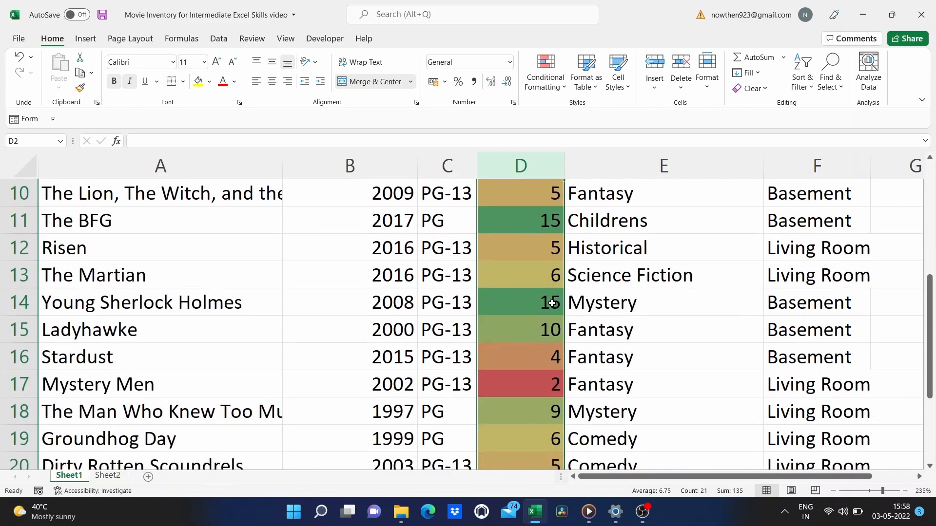
{"action": "scroll", "coordinate": [552, 304], "scroll_direction": "up", "scroll_amount": 2}
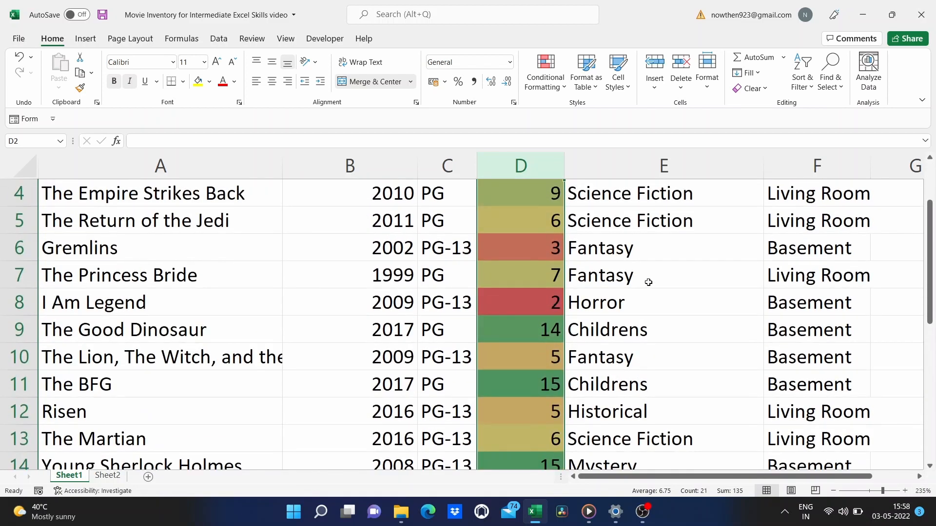
{"action": "left_click", "coordinate": [647, 281]}
{"action": "scroll", "coordinate": [537, 373], "scroll_direction": "down", "scroll_amount": 3}
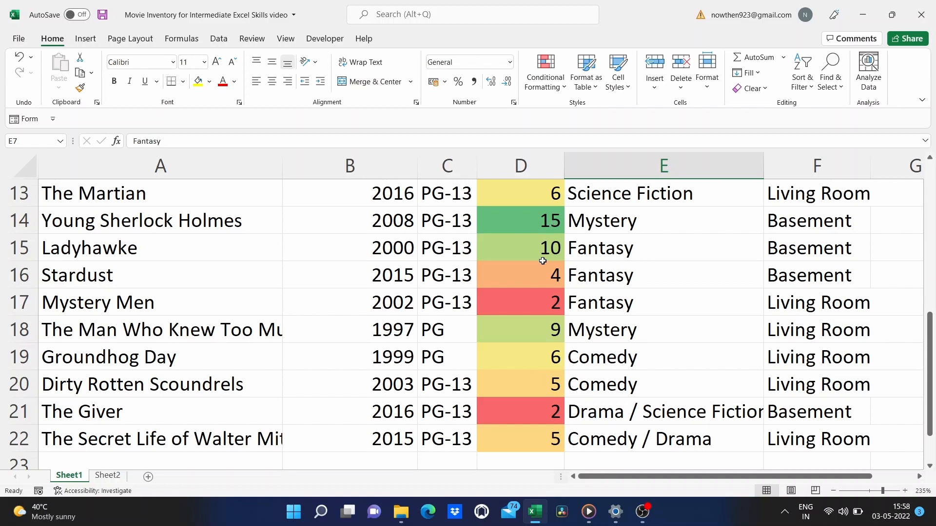
{"action": "scroll", "coordinate": [542, 259], "scroll_direction": "up", "scroll_amount": 2}
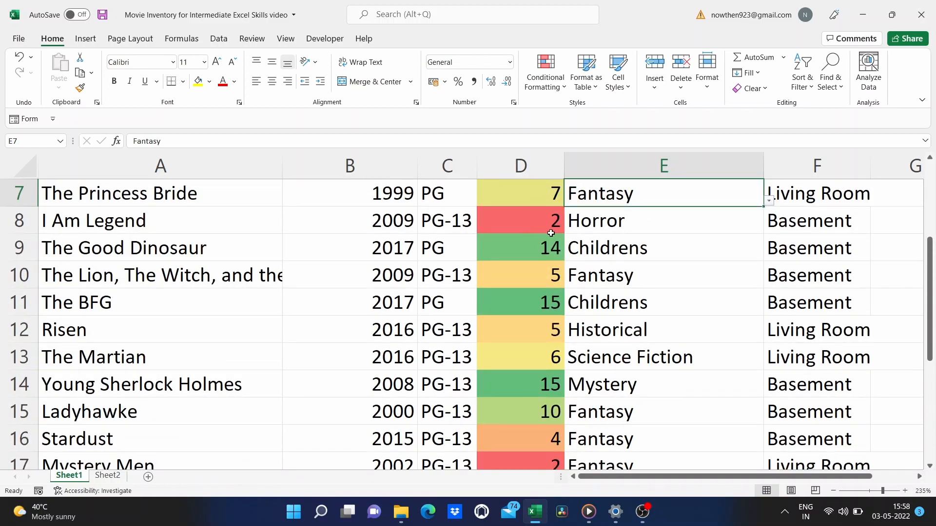
{"action": "scroll", "coordinate": [551, 233], "scroll_direction": "up", "scroll_amount": 2}
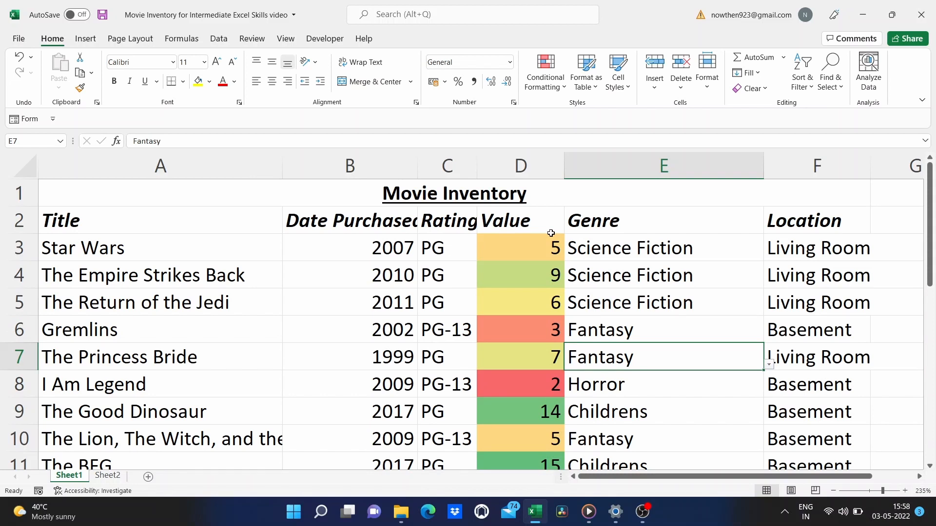
{"action": "scroll", "coordinate": [534, 355], "scroll_direction": "down", "scroll_amount": 2}
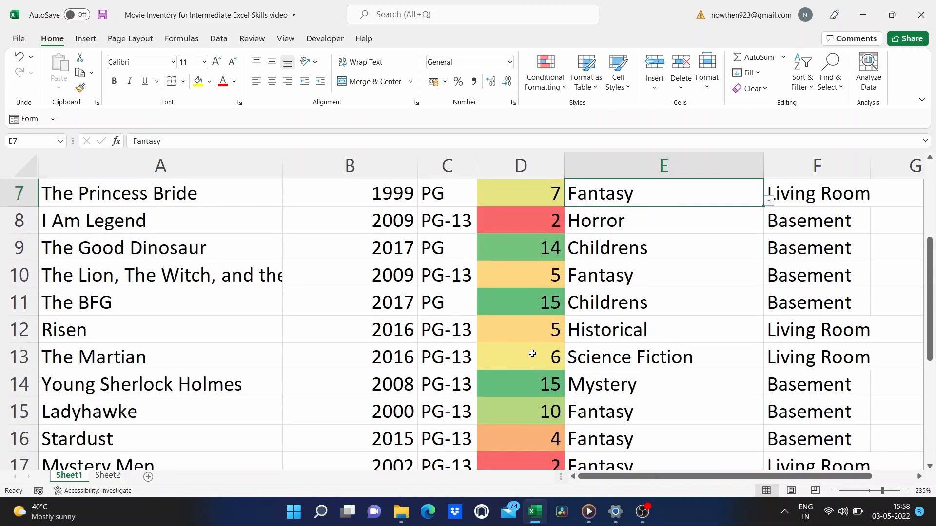
{"action": "scroll", "coordinate": [532, 353], "scroll_direction": "down", "scroll_amount": 2}
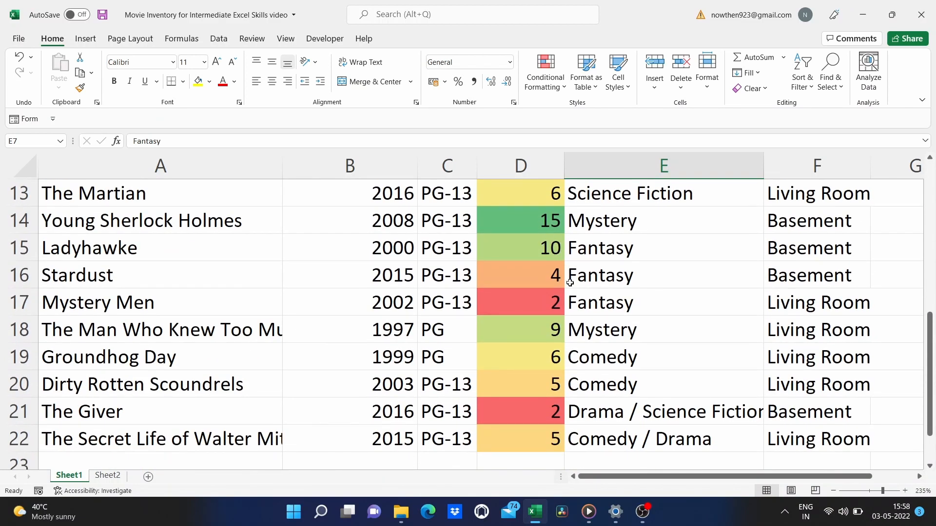
{"action": "scroll", "coordinate": [578, 329], "scroll_direction": "up", "scroll_amount": 4}
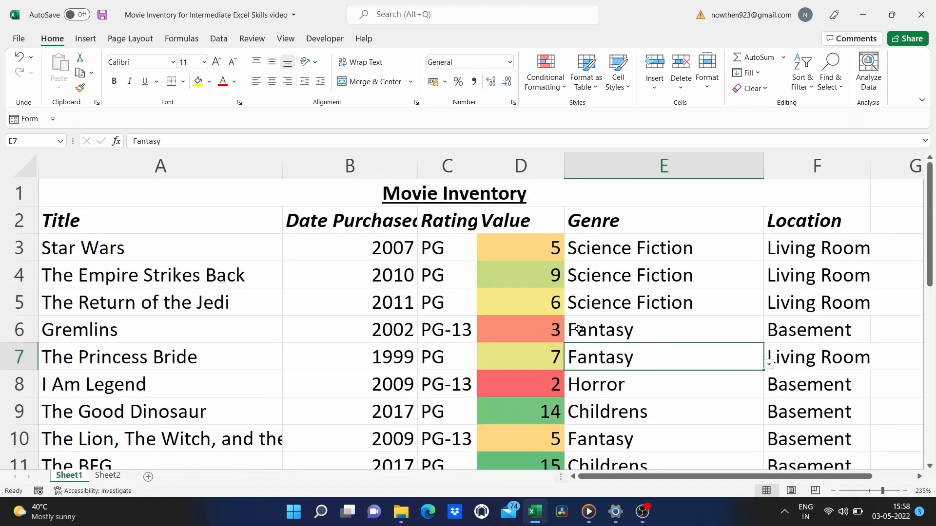
Look through the conditional formatting options, including Highlight Cells Rules, Top/Bottom Rules, Color Scales and Icon Sets, without applying any
{"action": "left_click", "coordinate": [559, 81]}
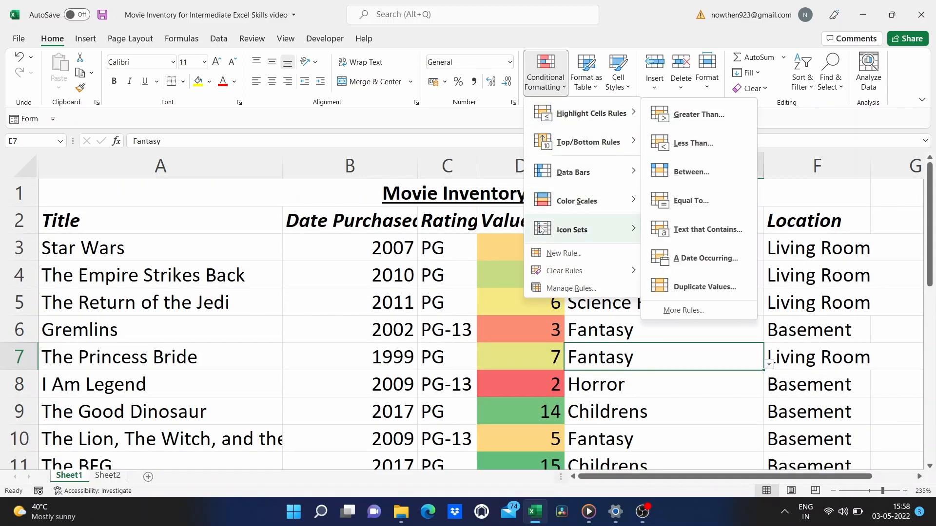
{"action": "mouse_move", "coordinate": [554, 221]}
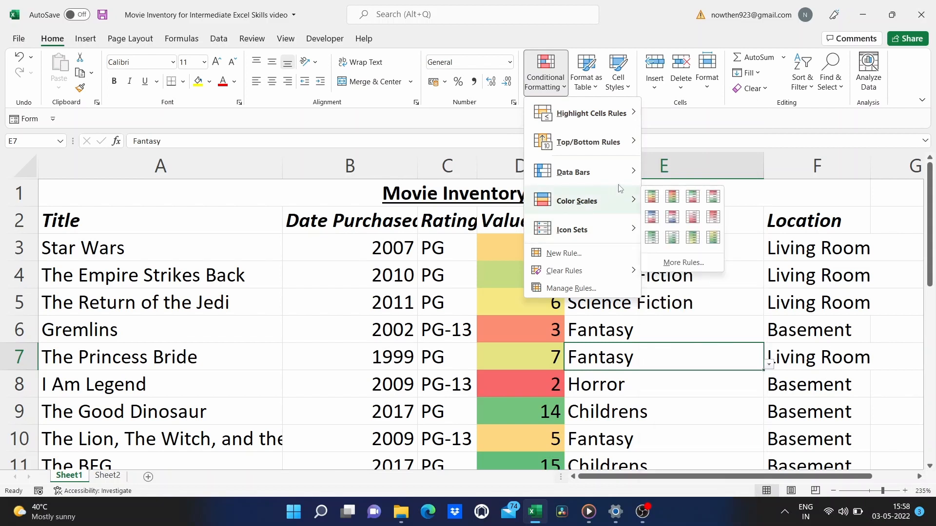
{"action": "mouse_move", "coordinate": [629, 180]}
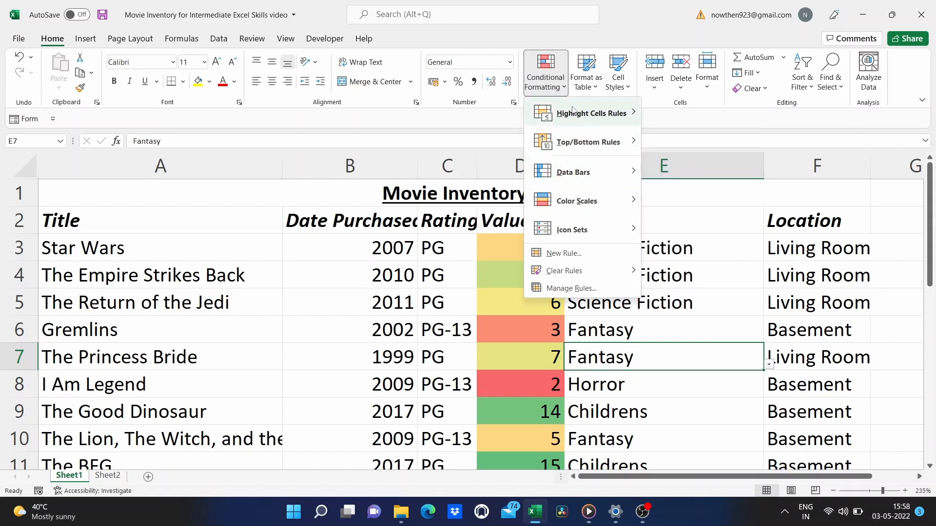
{"action": "mouse_move", "coordinate": [574, 111]}
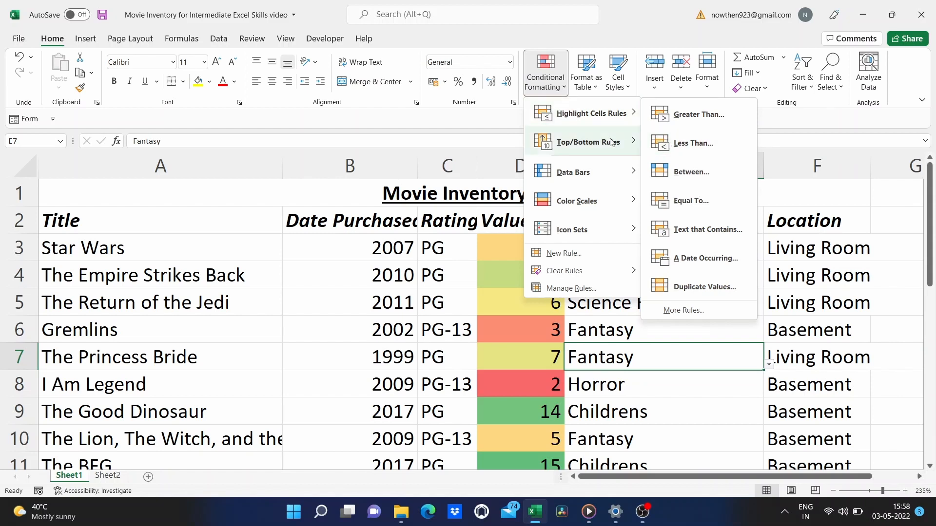
{"action": "mouse_move", "coordinate": [594, 146]}
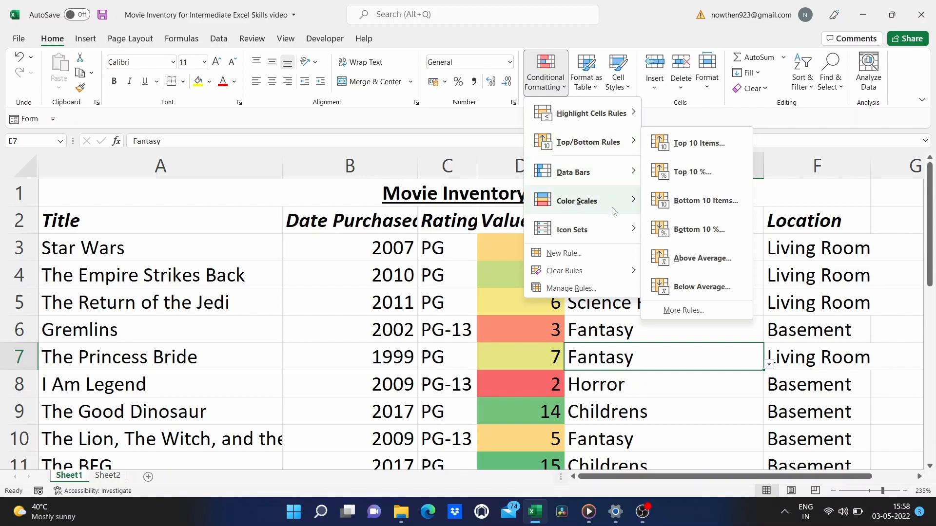
{"action": "mouse_move", "coordinate": [580, 202]}
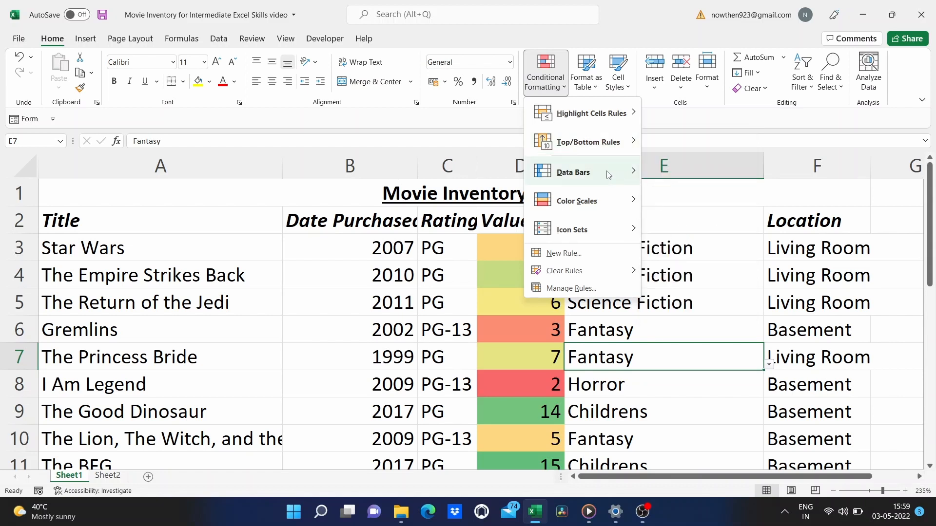
{"action": "mouse_move", "coordinate": [585, 242]}
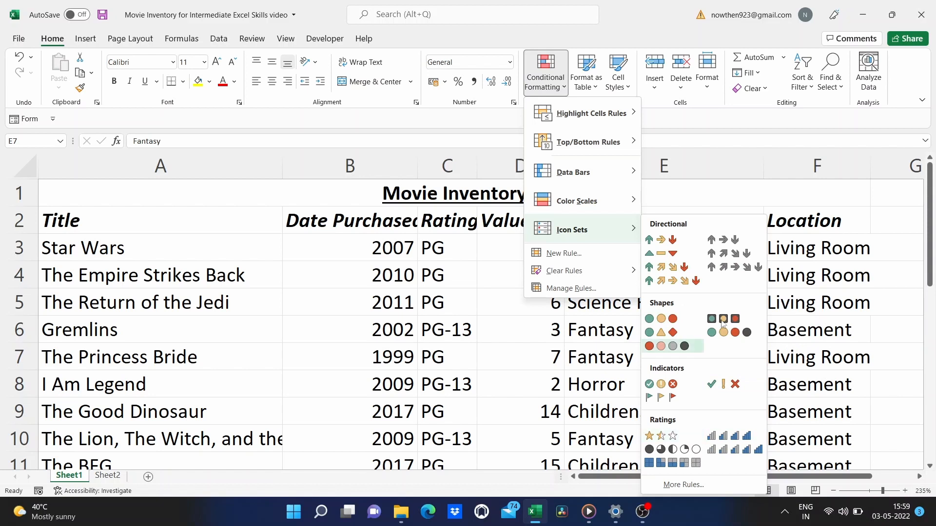
{"action": "mouse_move", "coordinate": [587, 275]}
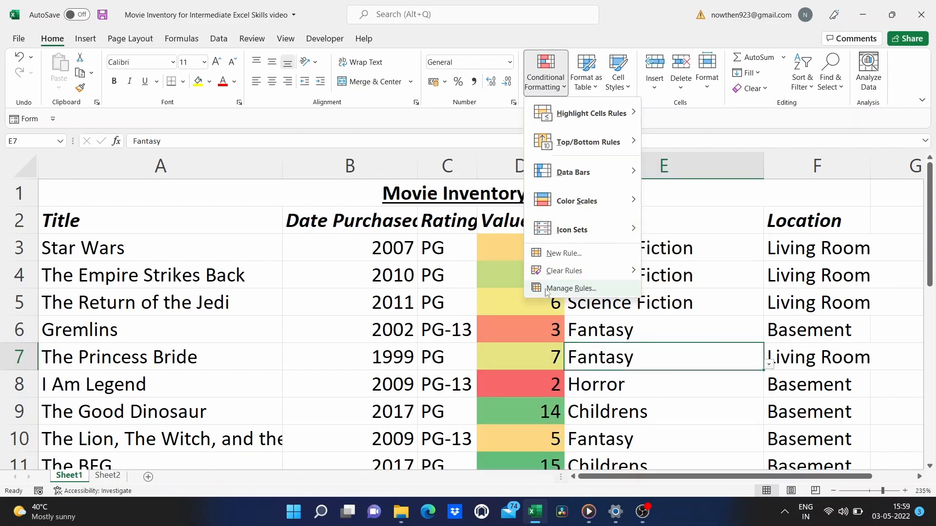
{"action": "left_click", "coordinate": [498, 300]}
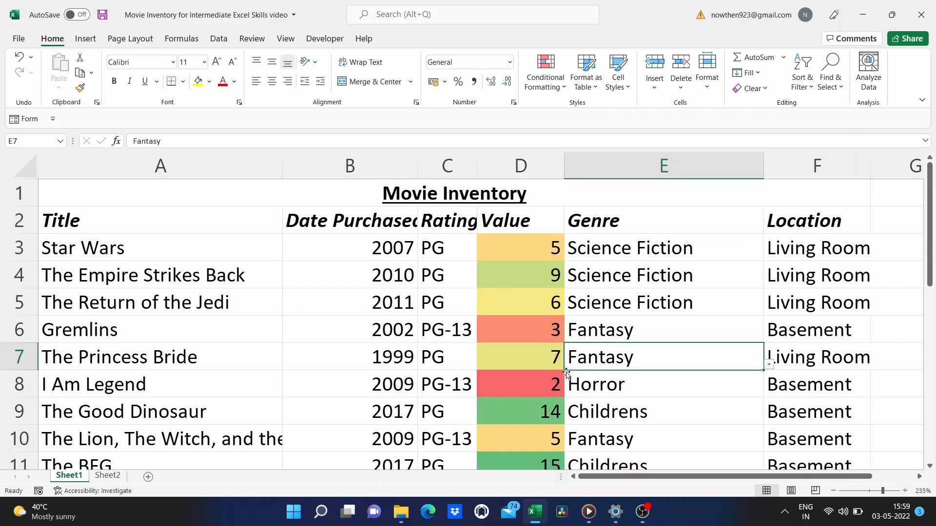
{"action": "scroll", "coordinate": [560, 416], "scroll_direction": "down", "scroll_amount": 3}
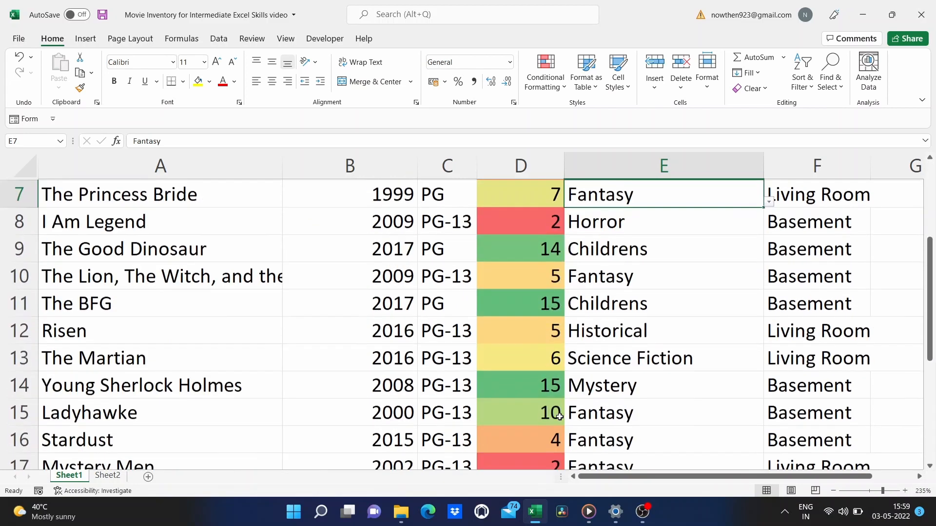
{"action": "scroll", "coordinate": [559, 417], "scroll_direction": "down", "scroll_amount": 2}
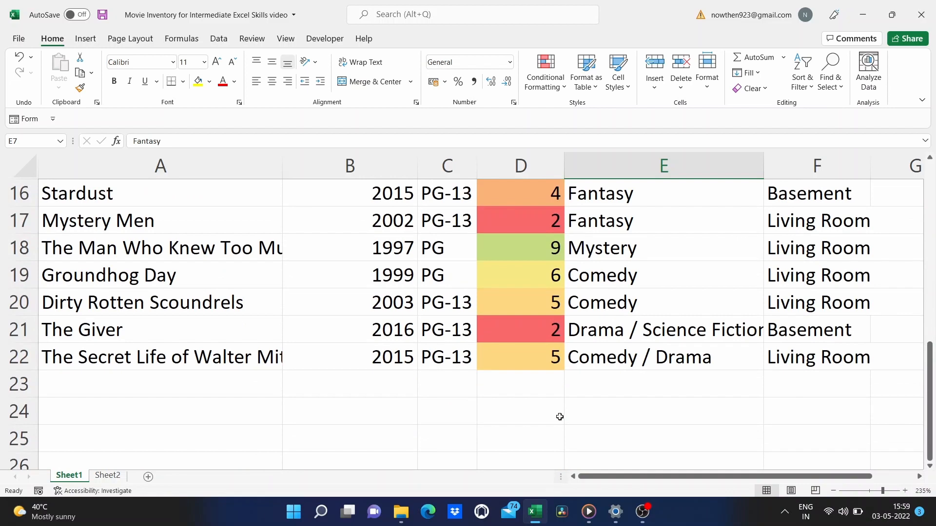
Apply the Accounting number format to the whole Value column D
{"action": "scroll", "coordinate": [560, 416], "scroll_direction": "up", "scroll_amount": 5}
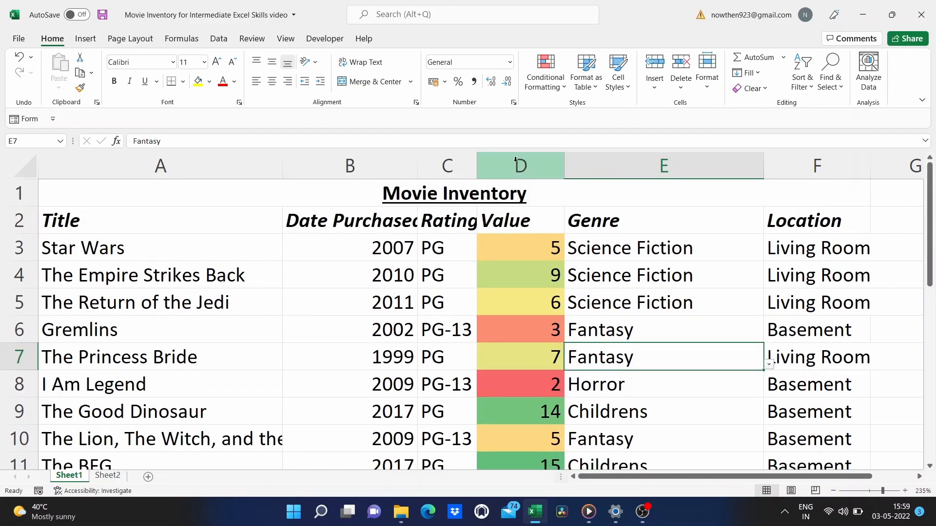
{"action": "left_click", "coordinate": [536, 166]}
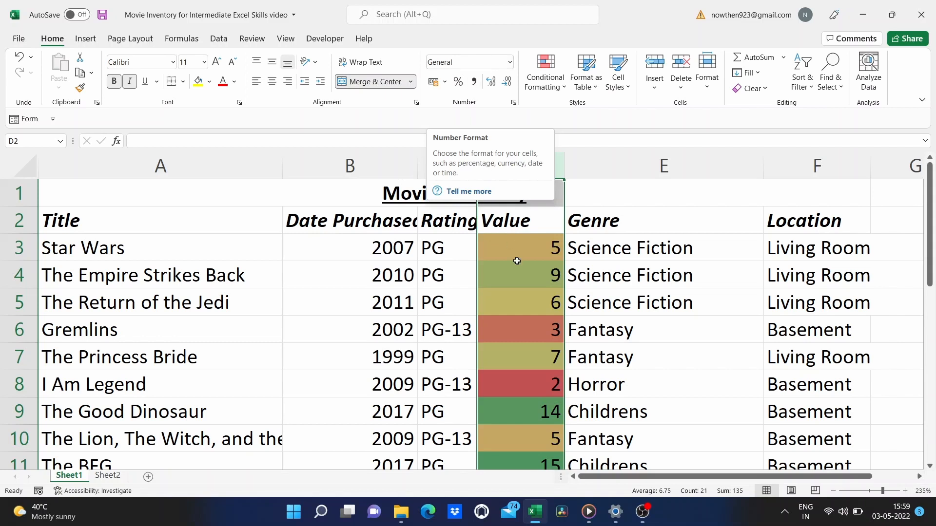
{"action": "left_click", "coordinate": [509, 63]}
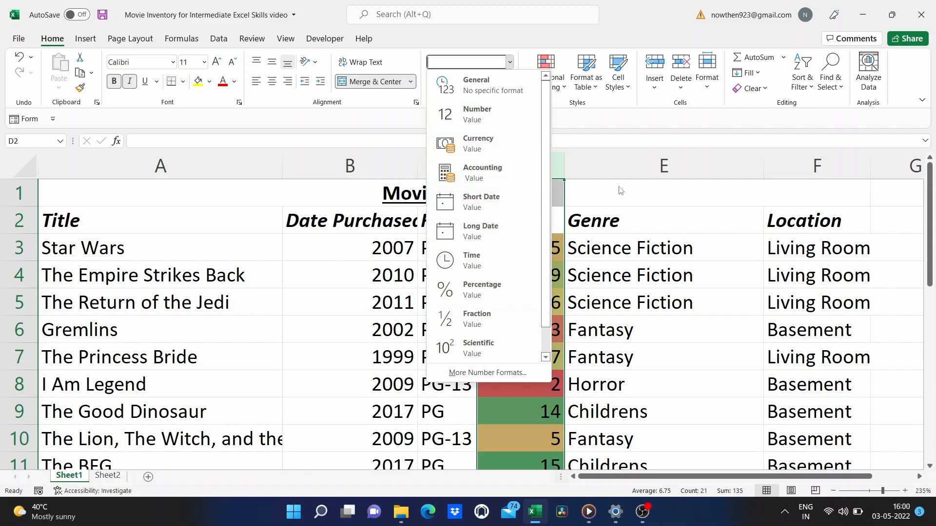
{"action": "left_click", "coordinate": [603, 126]}
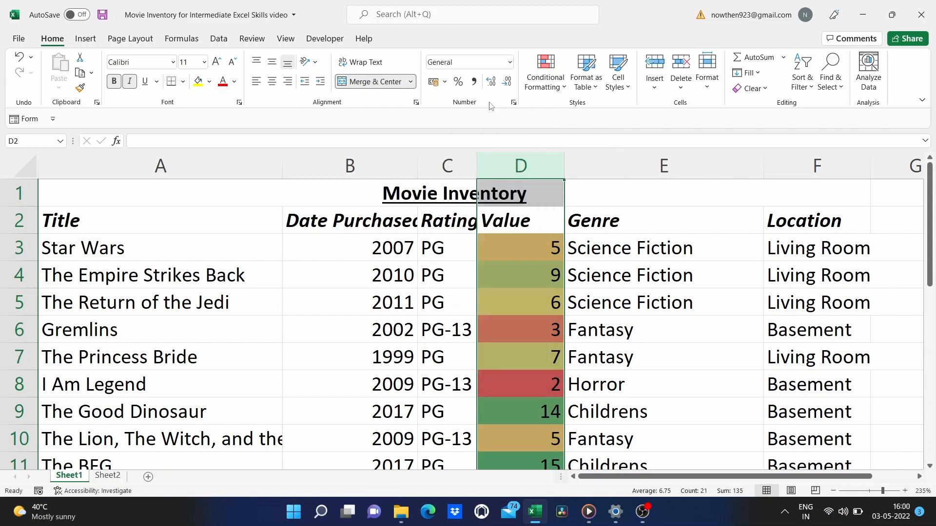
{"action": "left_click", "coordinate": [432, 82]}
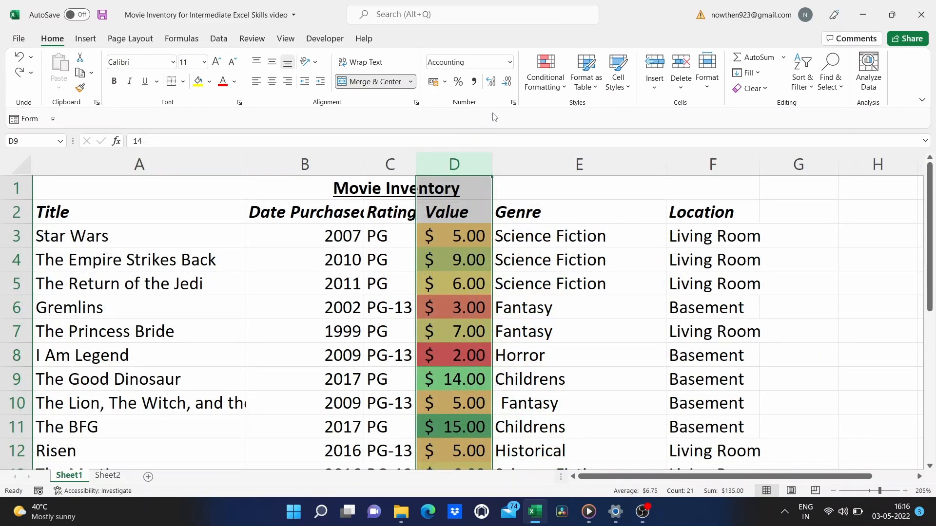
Format the Value column as Currency with 2 decimal places and the $ English (Canada) symbol
{"action": "left_click", "coordinate": [513, 103]}
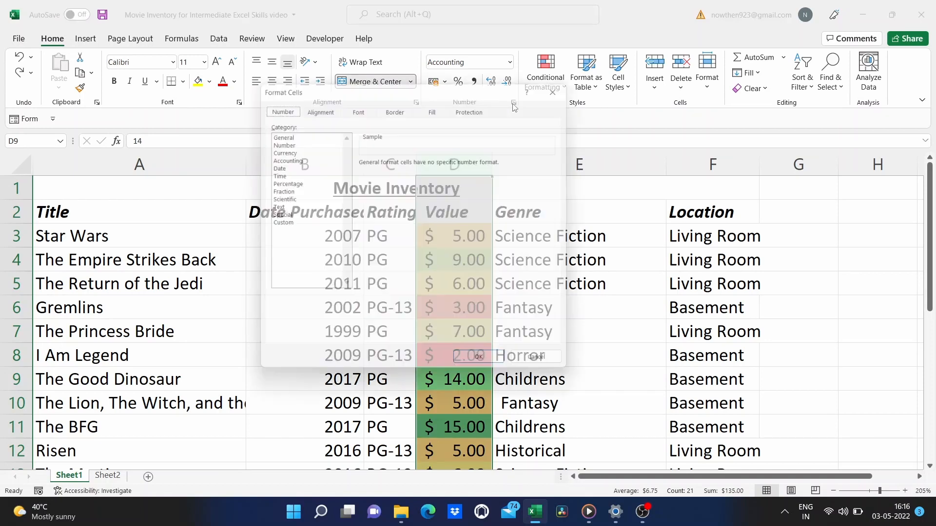
{"action": "left_click", "coordinate": [280, 149]}
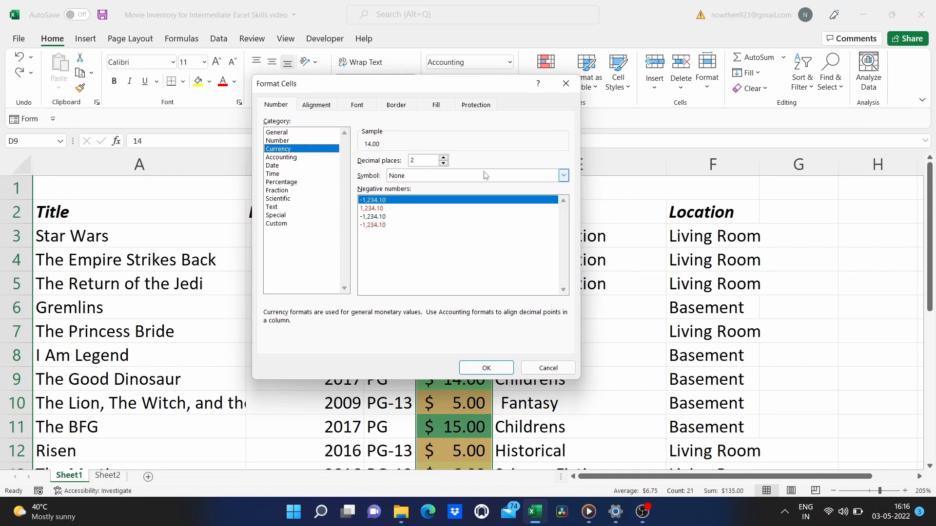
{"action": "left_click", "coordinate": [563, 176]}
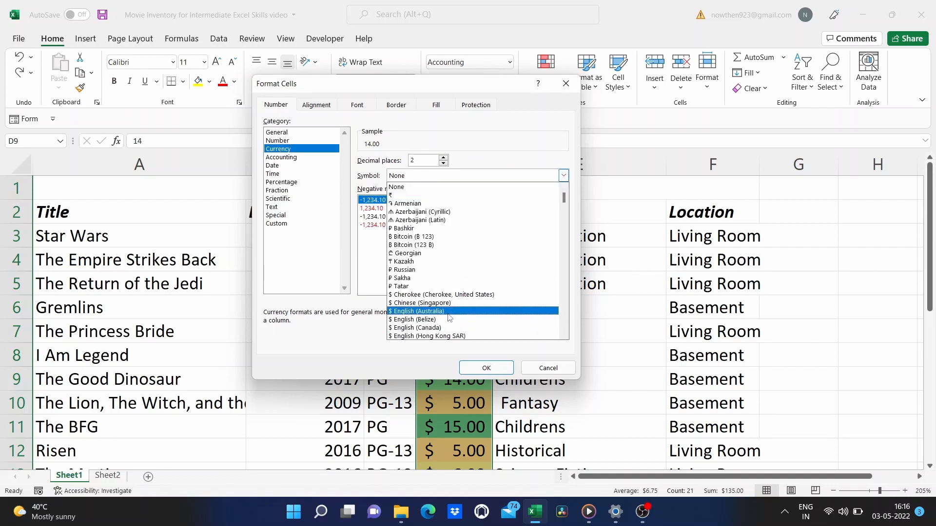
{"action": "left_click", "coordinate": [443, 332]}
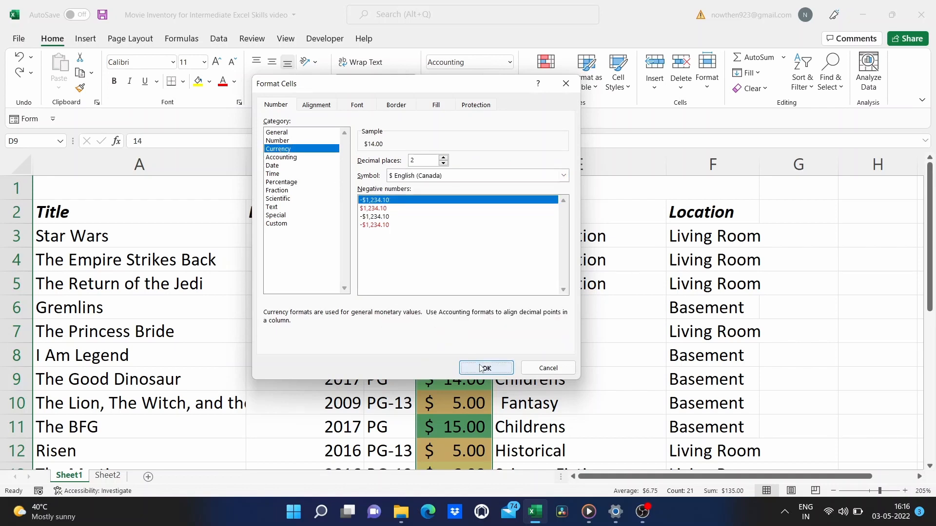
{"action": "left_click", "coordinate": [480, 365]}
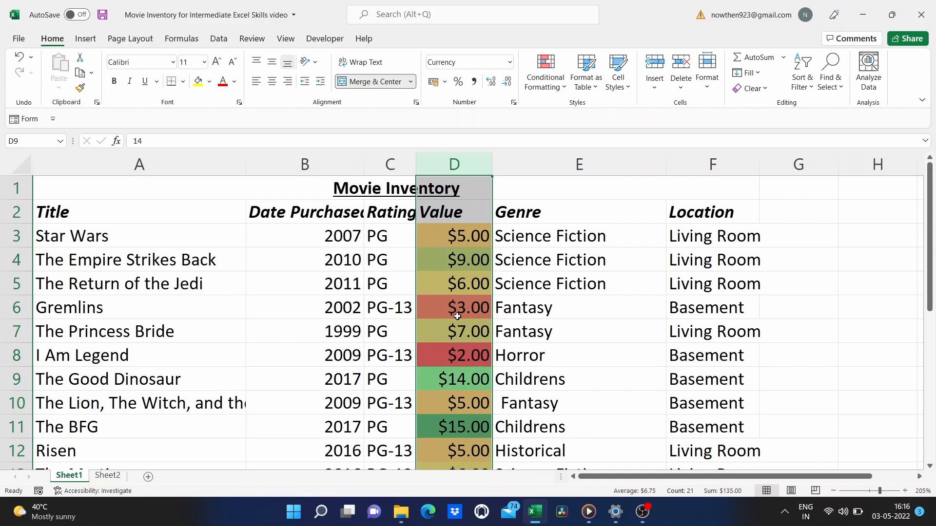
Deselect the Value column and examine its currency-formatted amounts from the first movie to the last
{"action": "scroll", "coordinate": [485, 380], "scroll_direction": "down", "scroll_amount": 6}
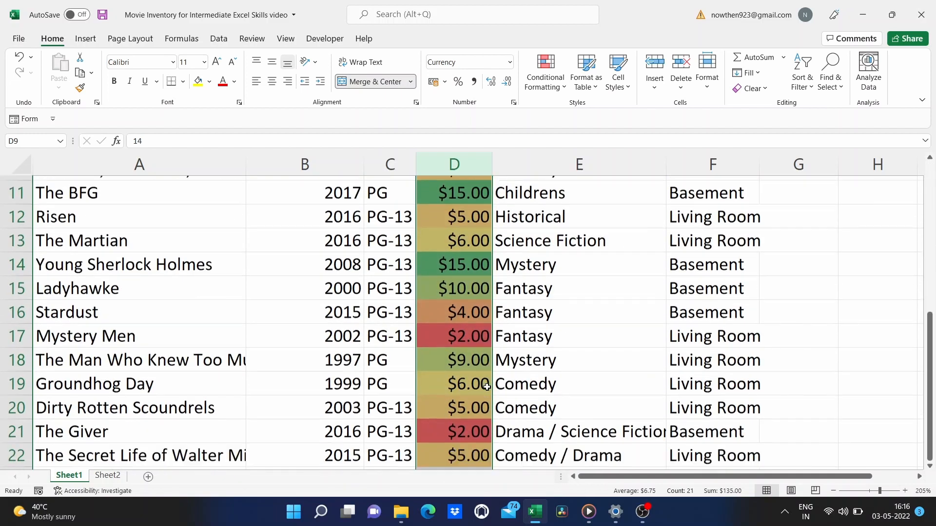
{"action": "scroll", "coordinate": [486, 386], "scroll_direction": "down", "scroll_amount": 1}
{"action": "left_click", "coordinate": [438, 233]}
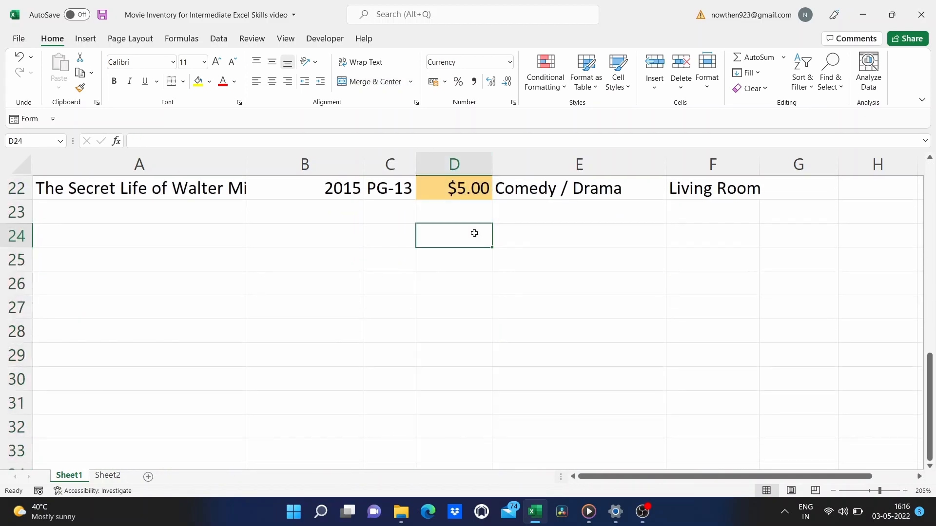
{"action": "scroll", "coordinate": [530, 230], "scroll_direction": "up", "scroll_amount": 7}
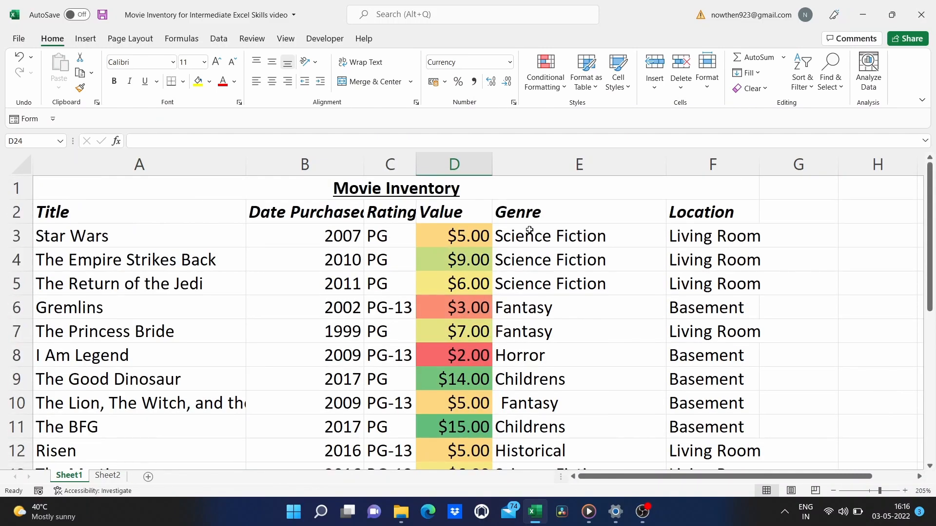
{"action": "scroll", "coordinate": [491, 310], "scroll_direction": "down", "scroll_amount": 1}
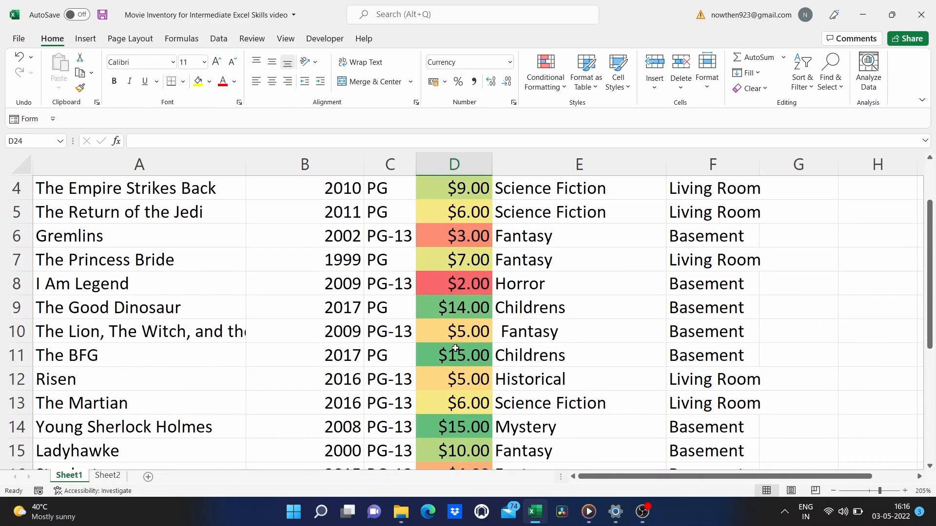
{"action": "scroll", "coordinate": [455, 348], "scroll_direction": "down", "scroll_amount": 1}
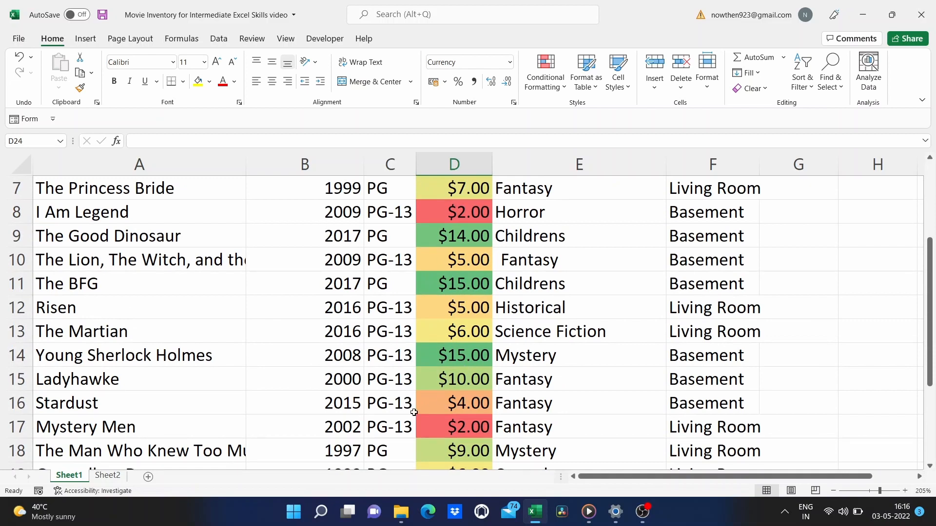
{"action": "scroll", "coordinate": [414, 412], "scroll_direction": "down", "scroll_amount": 2}
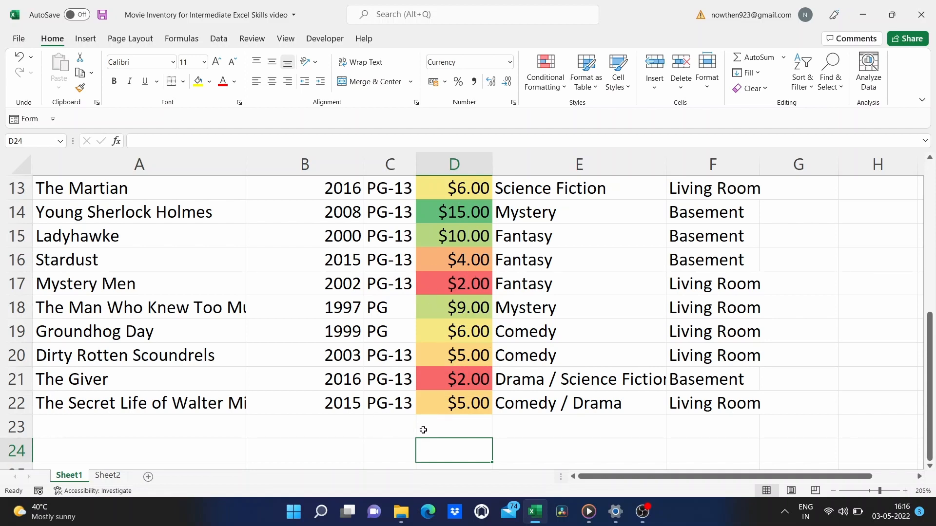
{"action": "scroll", "coordinate": [422, 430], "scroll_direction": "down", "scroll_amount": 1}
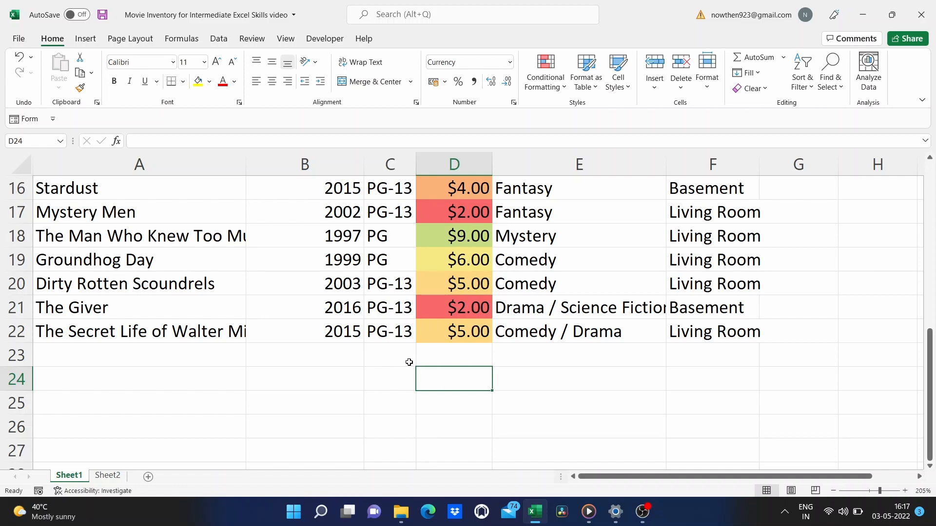
{"action": "left_click", "coordinate": [453, 357]}
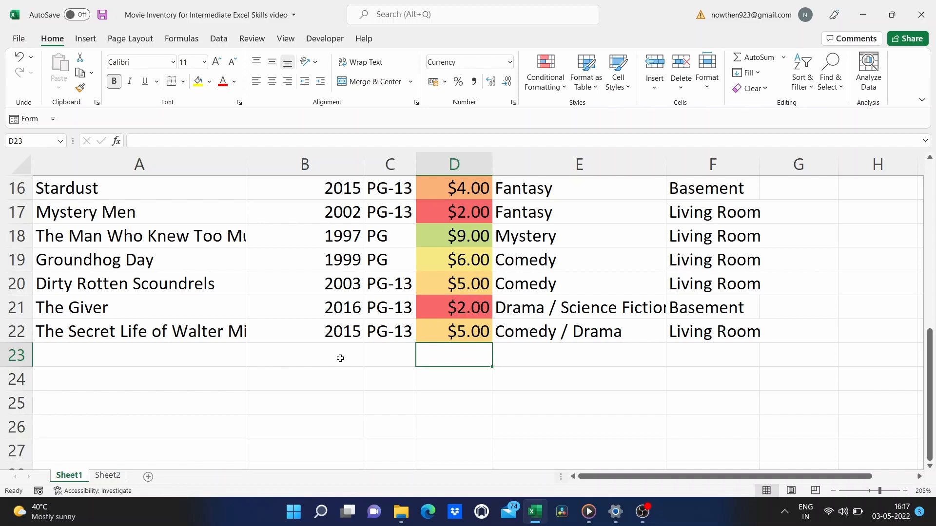
{"action": "left_click", "coordinate": [380, 363]}
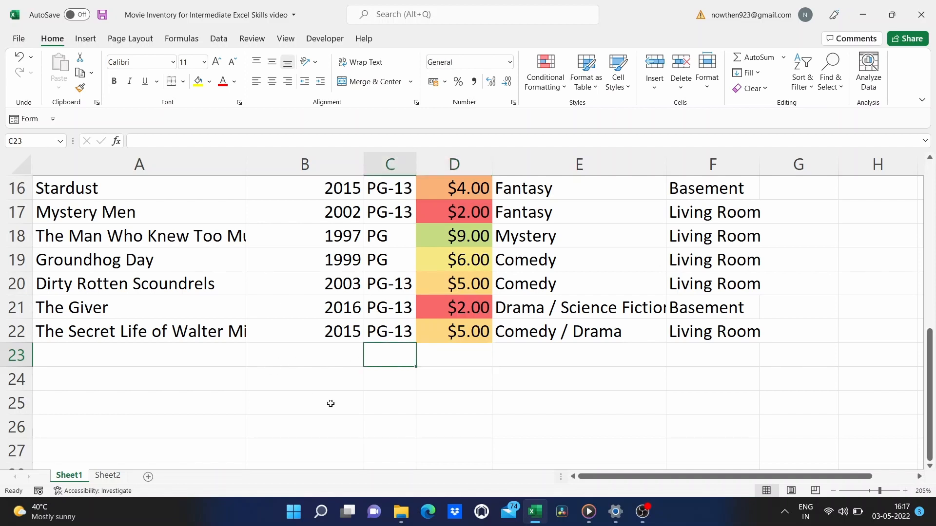
{"action": "left_click", "coordinate": [108, 476]}
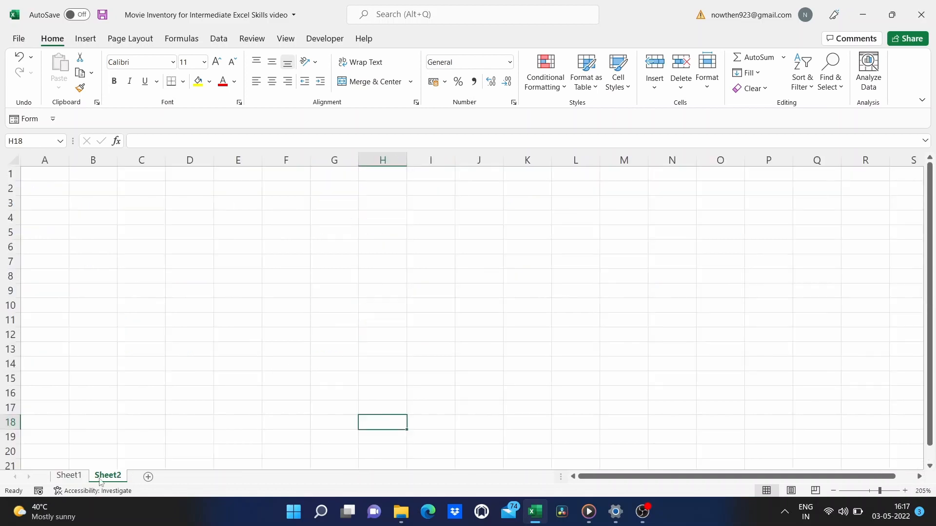
{"action": "left_click", "coordinate": [257, 192]}
{"action": "left_click", "coordinate": [74, 475]}
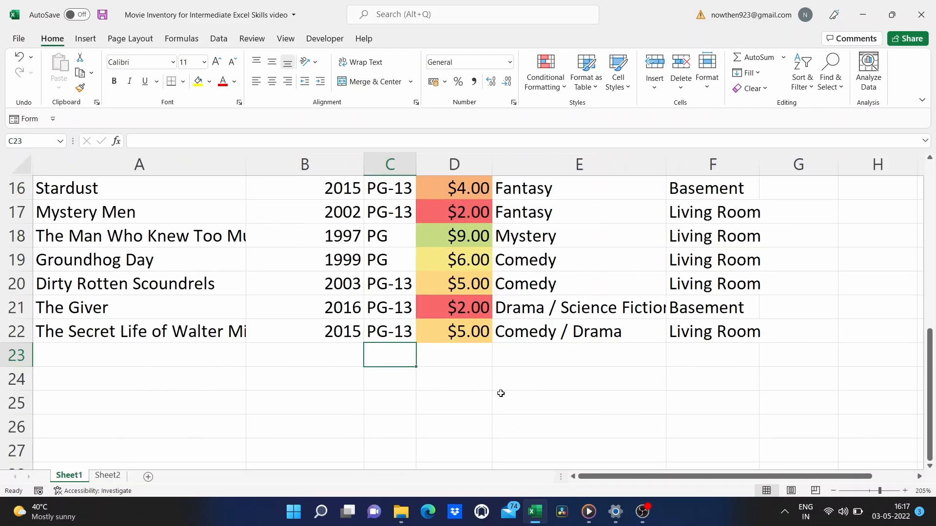
Enter the formula =5+2+5+6+9 in cell D23, directly below the last movie value
{"action": "left_click", "coordinate": [453, 359]}
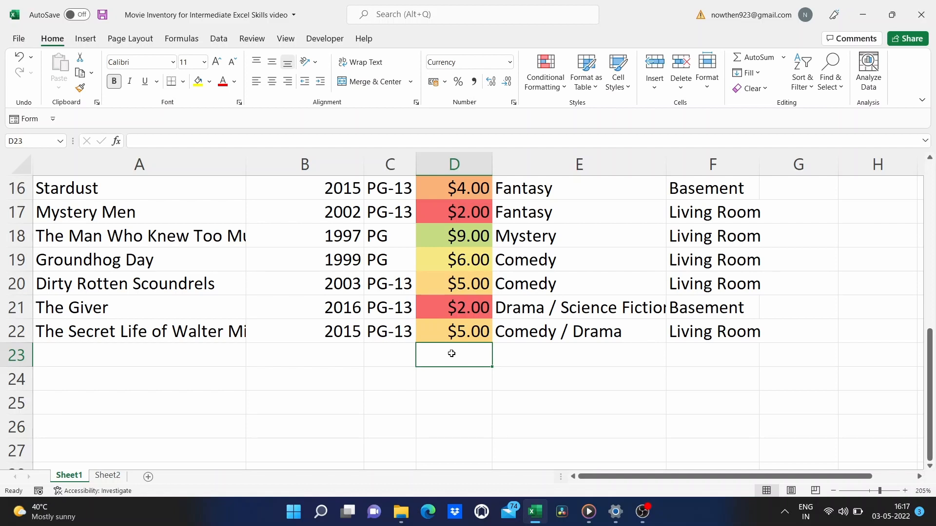
{"action": "double_click", "coordinate": [468, 354]}
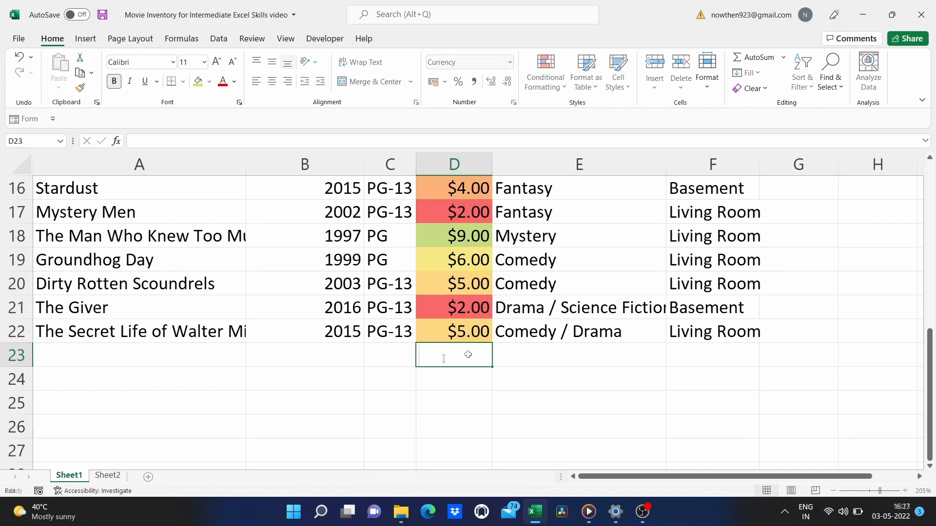
{"action": "type", "text": "="}
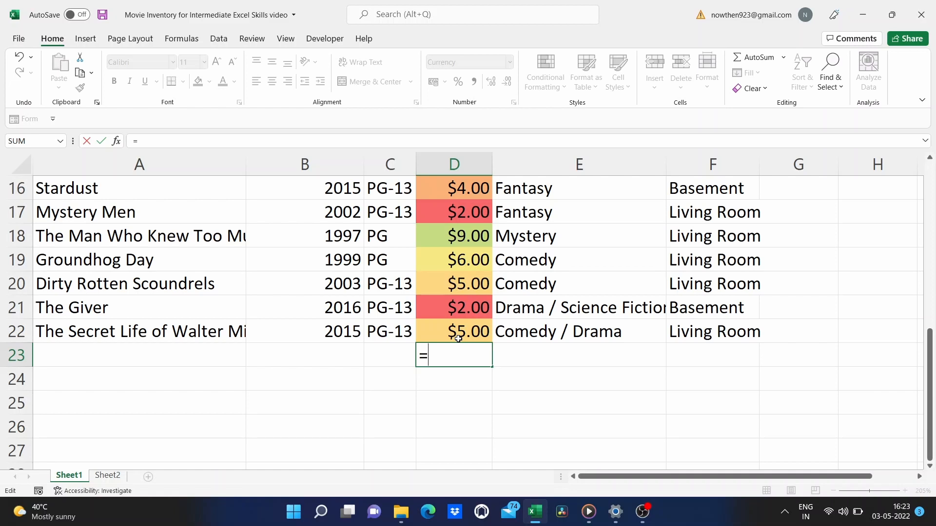
{"action": "type", "text": "5 +2+"}
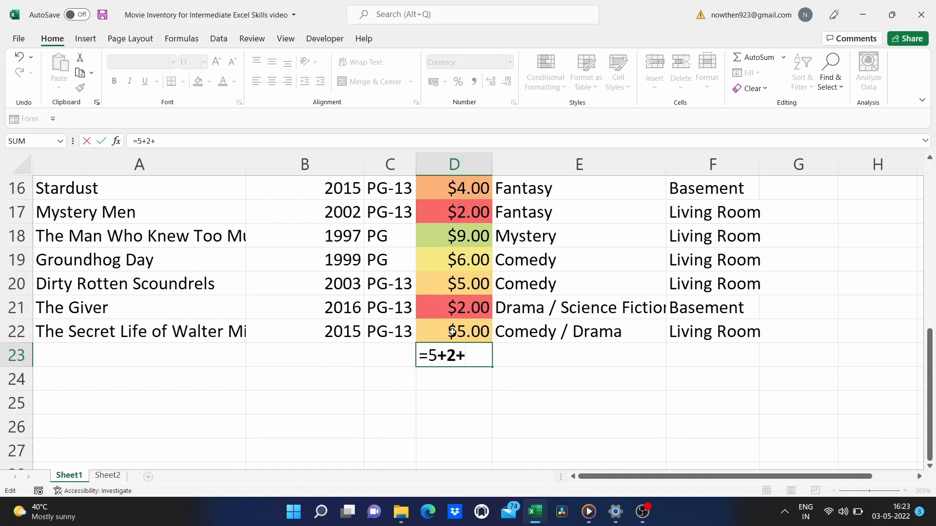
{"action": "type", "text": "5+6+9"}
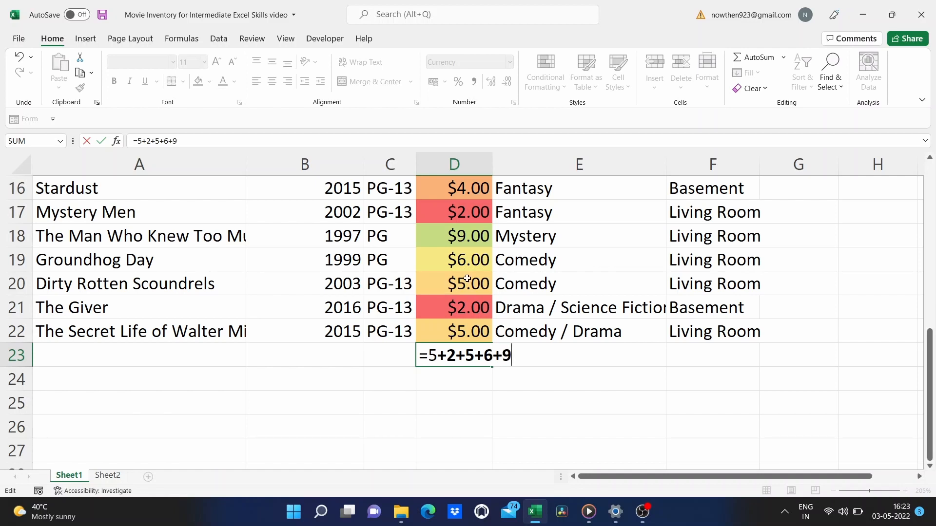
{"action": "key", "text": "Escape"}
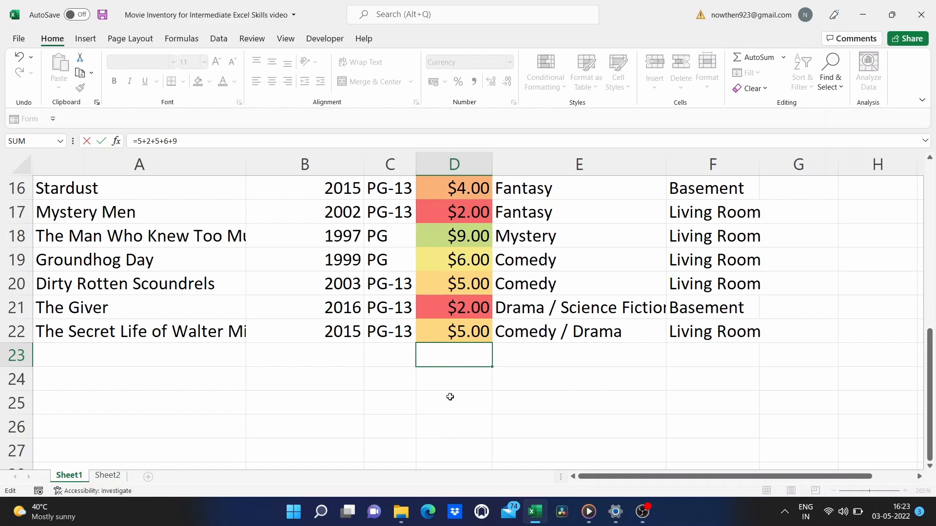
{"action": "scroll", "coordinate": [450, 396], "scroll_direction": "up", "scroll_amount": 1}
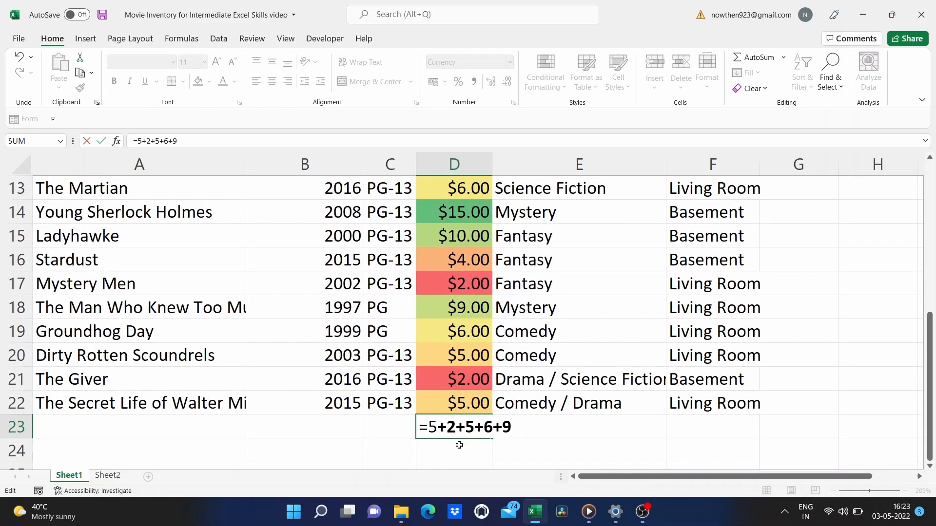
{"action": "key", "text": "Return"}
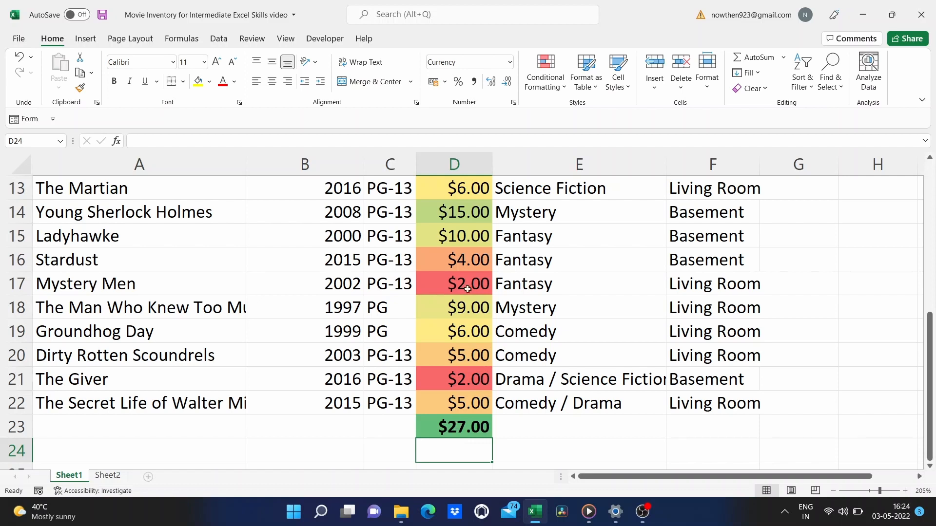
Replace the formula in cell D23 with =SUM(D3:D22), written out by hand, to total all the movie values
{"action": "left_click", "coordinate": [456, 429]}
{"action": "key", "text": "BackSpace"}
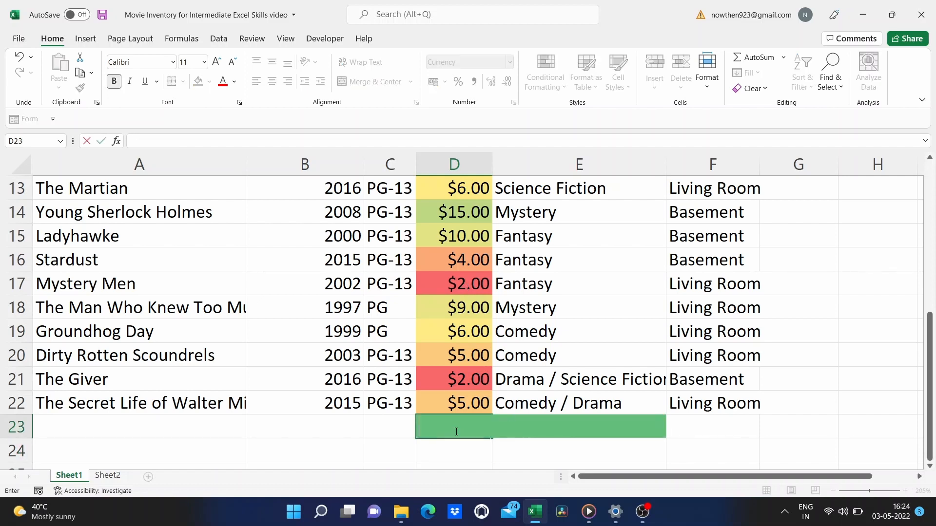
{"action": "type", "text": "="}
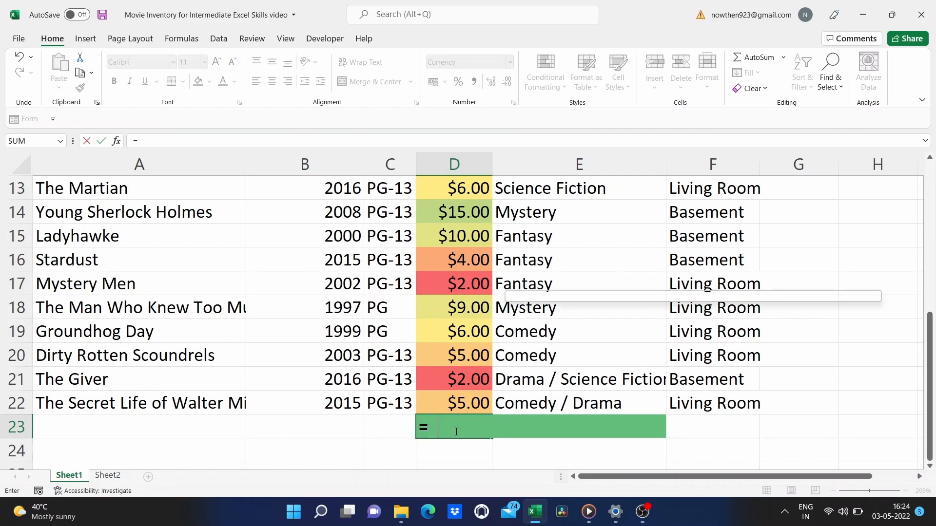
{"action": "type", "text": "Sum"}
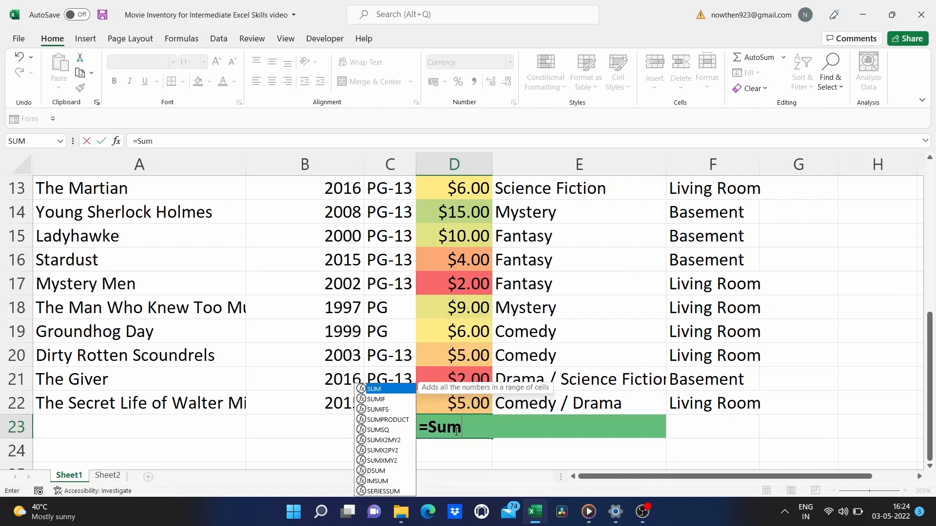
{"action": "type", "text": "("}
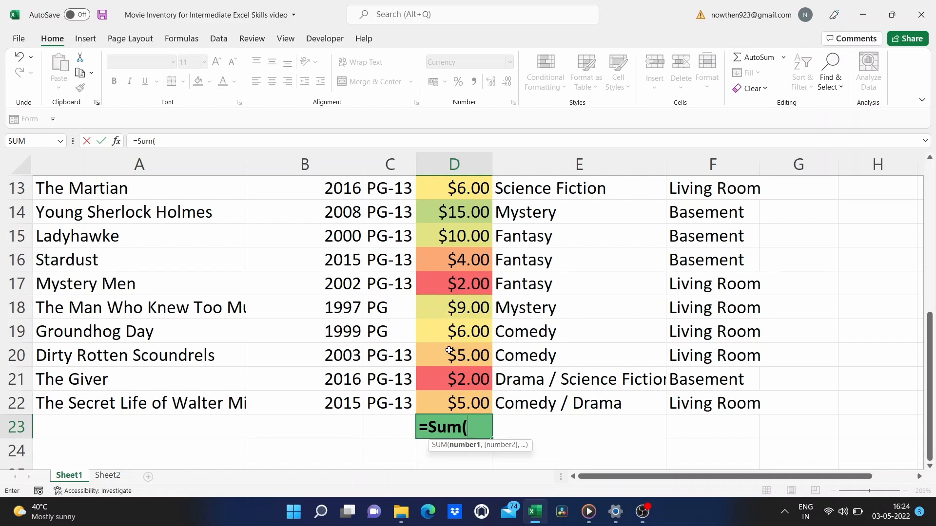
{"action": "scroll", "coordinate": [451, 328], "scroll_direction": "up", "scroll_amount": 2}
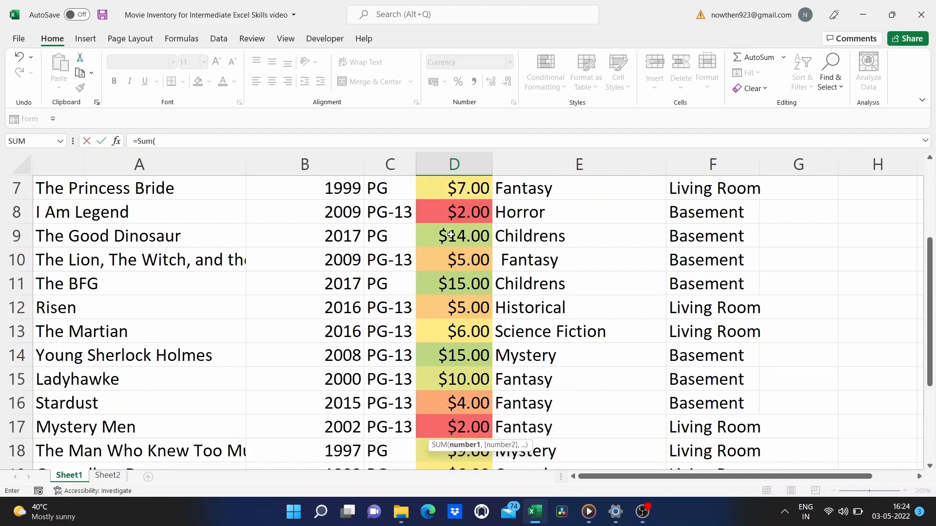
{"action": "scroll", "coordinate": [450, 195], "scroll_direction": "up", "scroll_amount": 2}
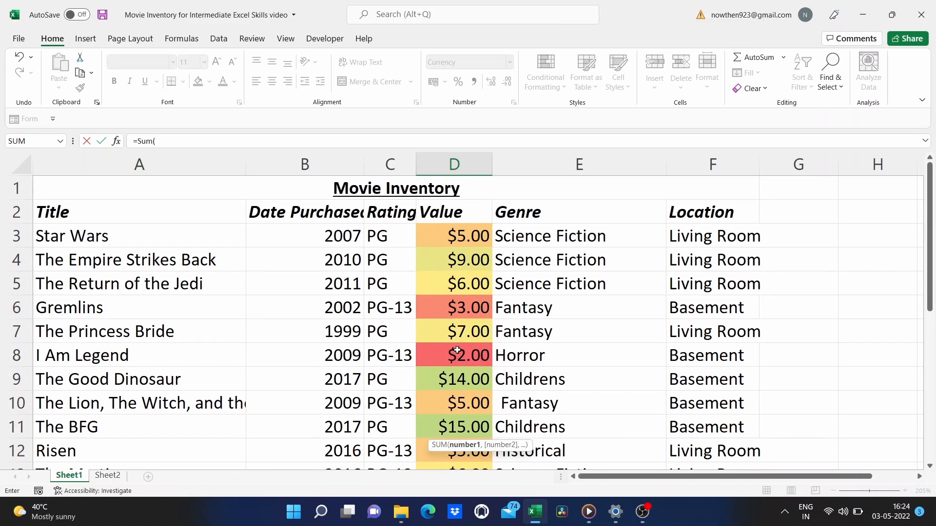
{"action": "scroll", "coordinate": [458, 349], "scroll_direction": "down", "scroll_amount": 6}
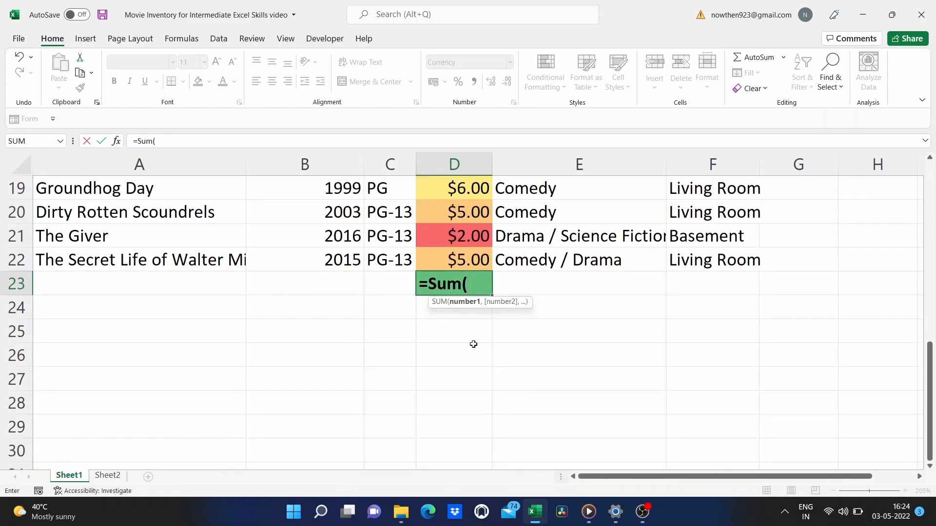
{"action": "type", "text": "d3"}
{"action": "type", "text": ":d22"}
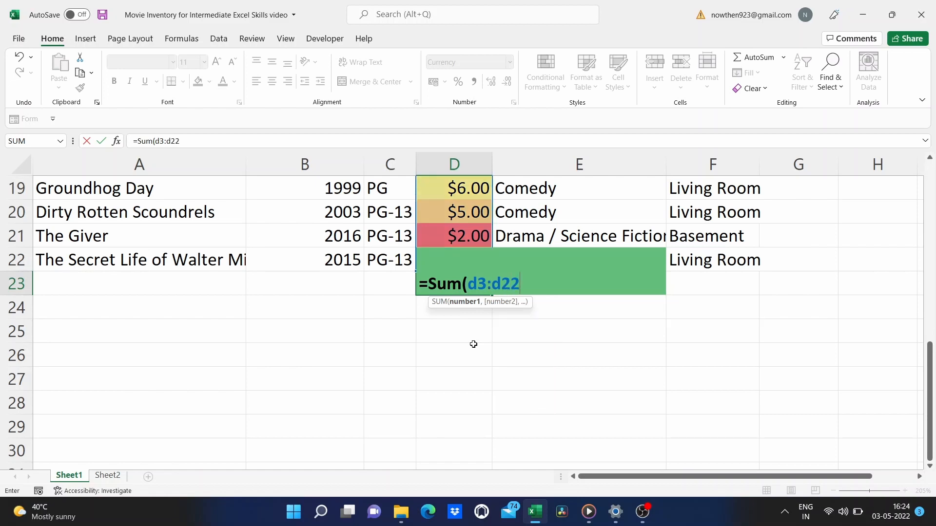
{"action": "type", "text": ")"}
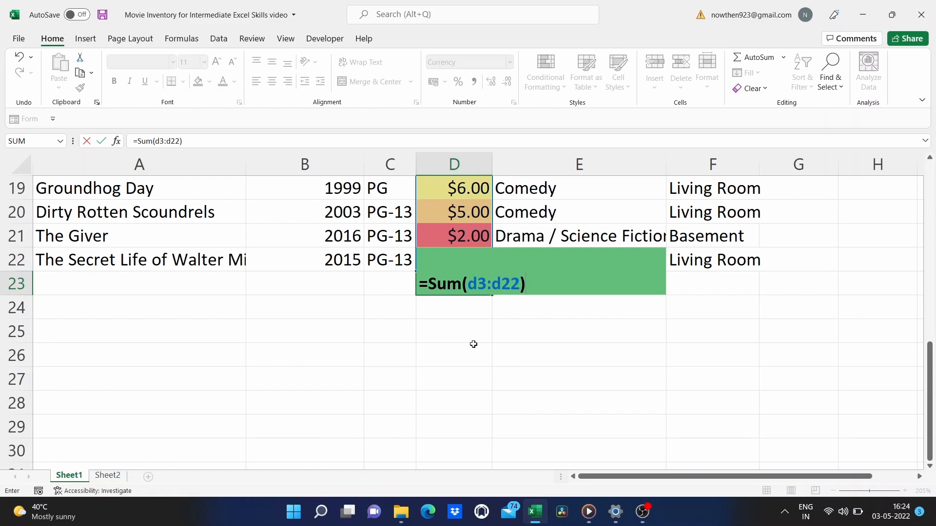
{"action": "key", "text": "BackSpace"}
{"action": "key", "text": "Return"}
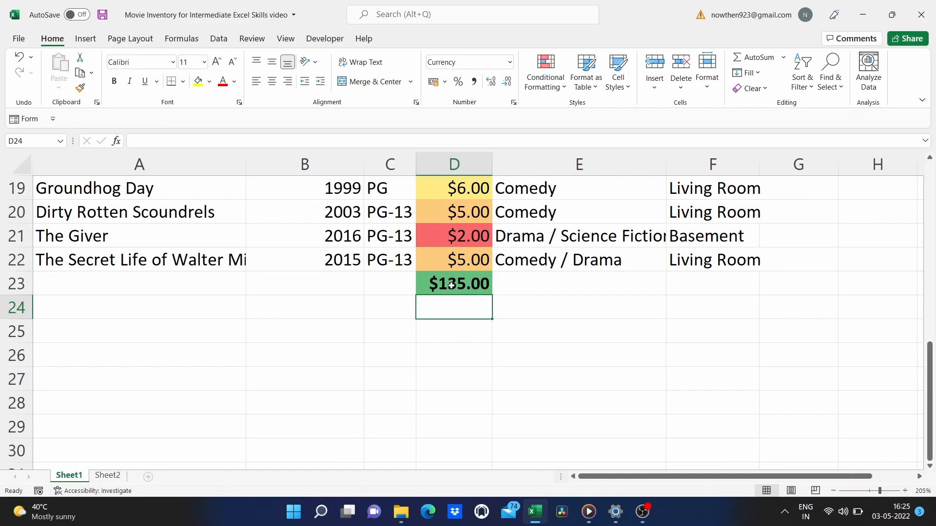
Remove the range from the SUM formula in D23 and supply it again by selecting cells D22 up to D3 on the sheet
{"action": "double_click", "coordinate": [452, 284]}
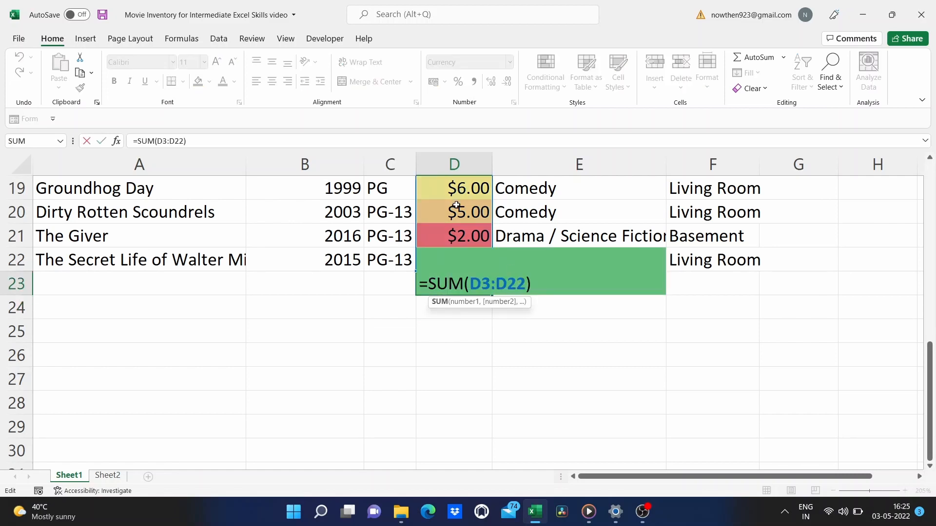
{"action": "scroll", "coordinate": [455, 213], "scroll_direction": "up", "scroll_amount": 1}
{"action": "scroll", "coordinate": [455, 212], "scroll_direction": "up", "scroll_amount": 2}
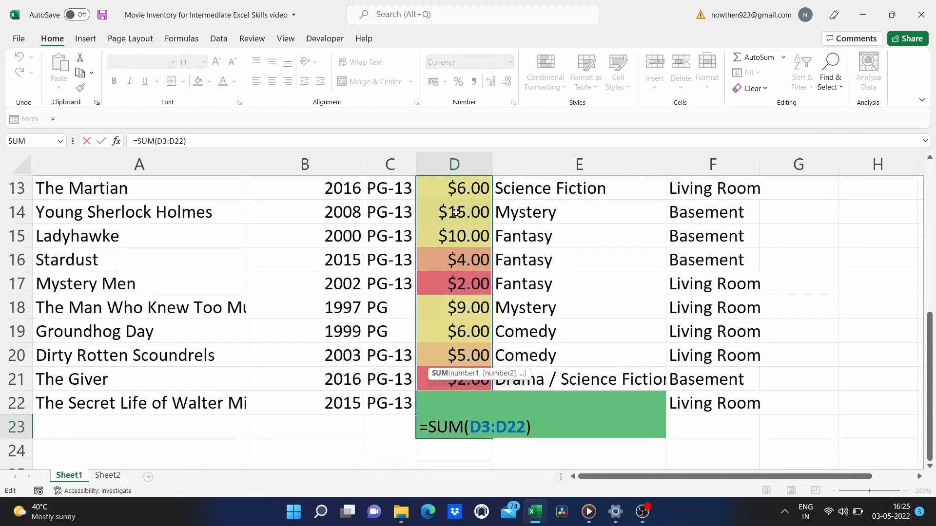
{"action": "scroll", "coordinate": [456, 212], "scroll_direction": "down", "scroll_amount": 1}
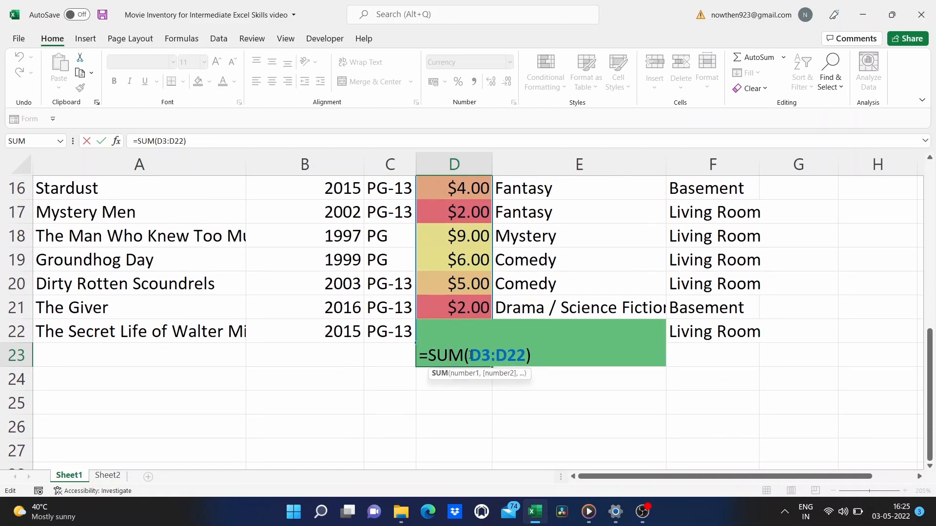
{"action": "left_click_drag", "start_coordinate": [536, 355], "coordinate": [470, 357]}
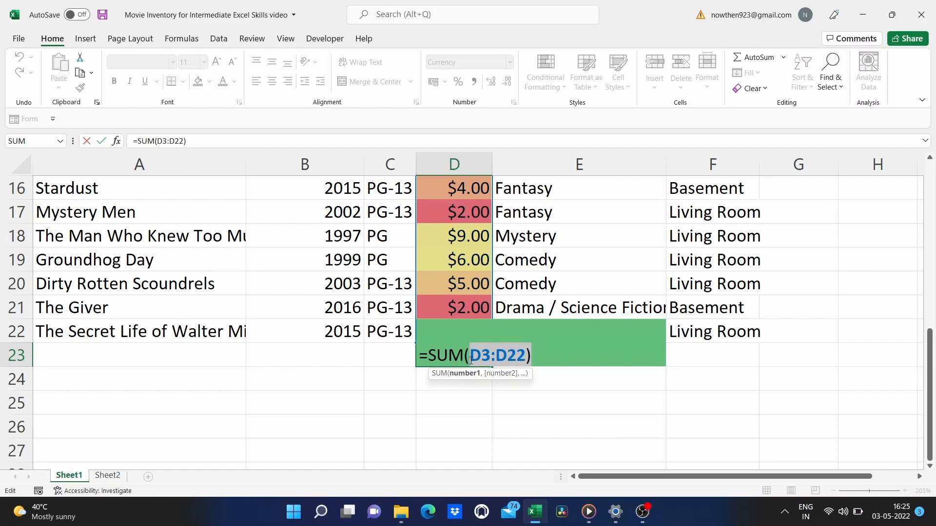
{"action": "key", "text": "BackSpace"}
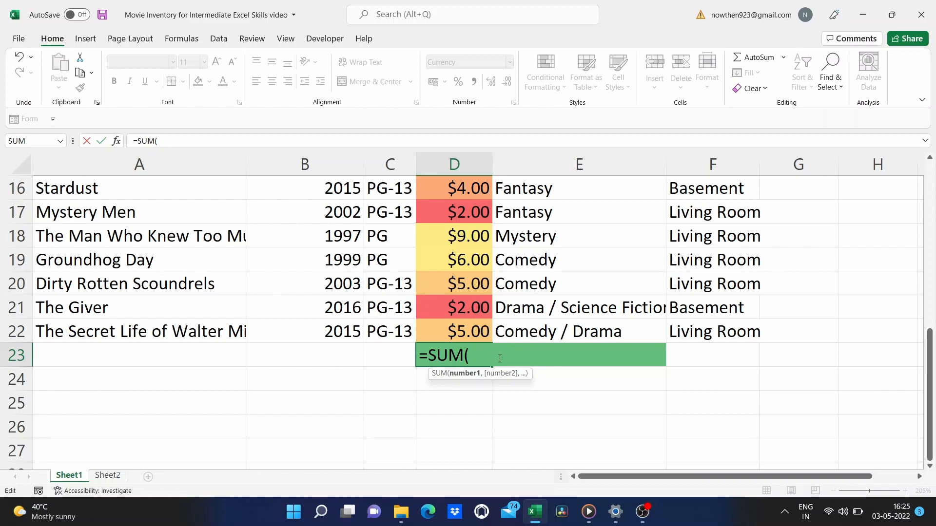
{"action": "left_click", "coordinate": [463, 333]}
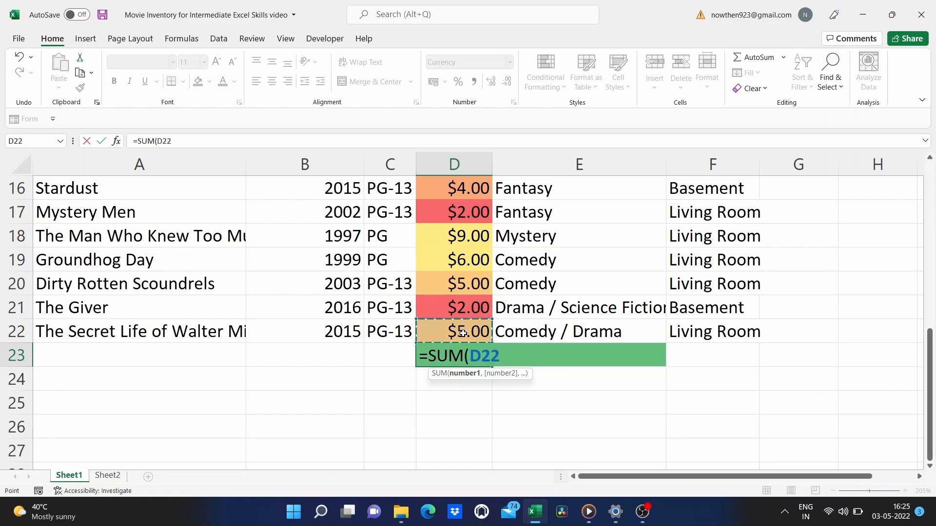
{"action": "left_click_drag", "start_coordinate": [462, 333], "coordinate": [457, 239]}
{"action": "scroll", "coordinate": [570, 340], "scroll_direction": "down", "scroll_amount": 5}
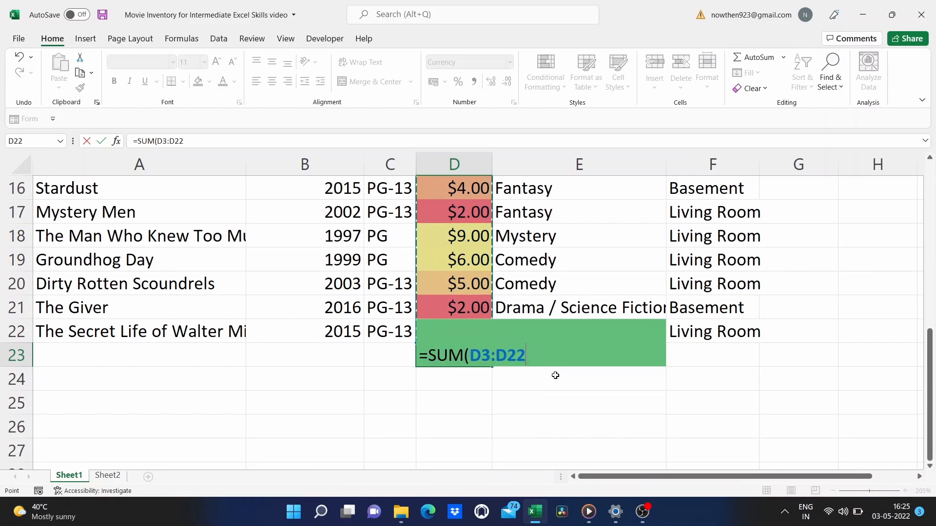
{"action": "key", "text": "Return"}
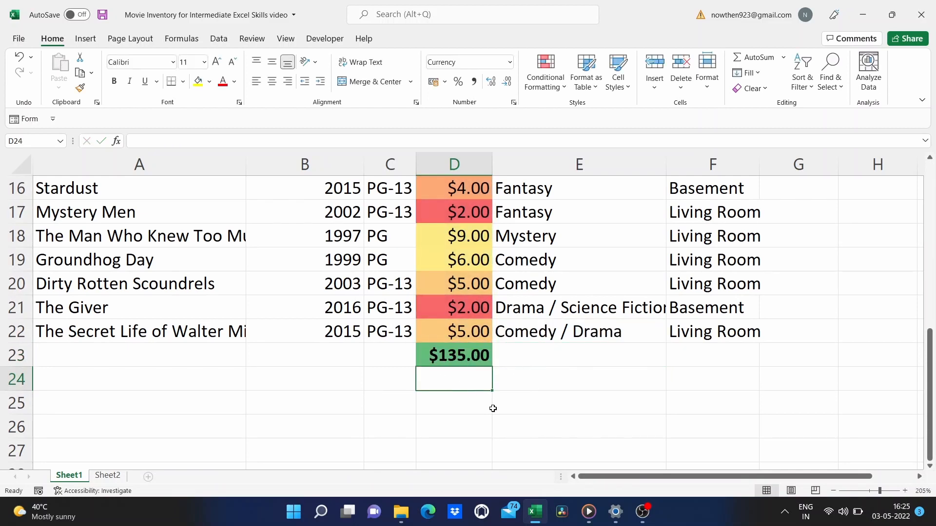
Clear the contents of cell D23 and total D3:D22 there with AutoSum
{"action": "left_click", "coordinate": [472, 363]}
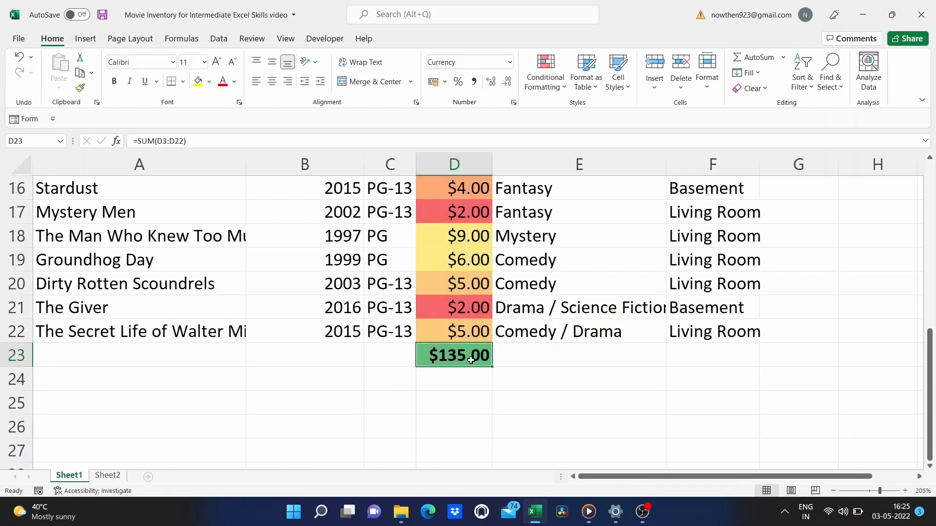
{"action": "double_click", "coordinate": [471, 360]}
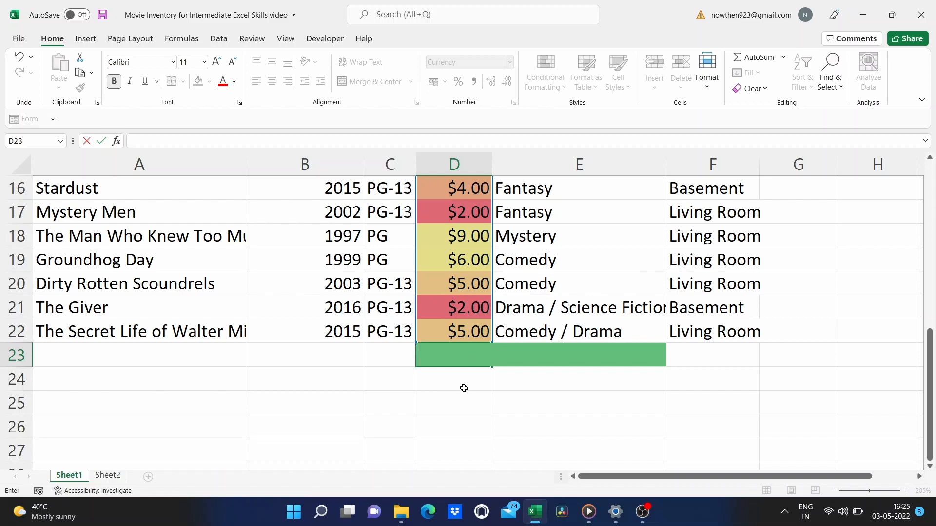
{"action": "left_click", "coordinate": [462, 380]}
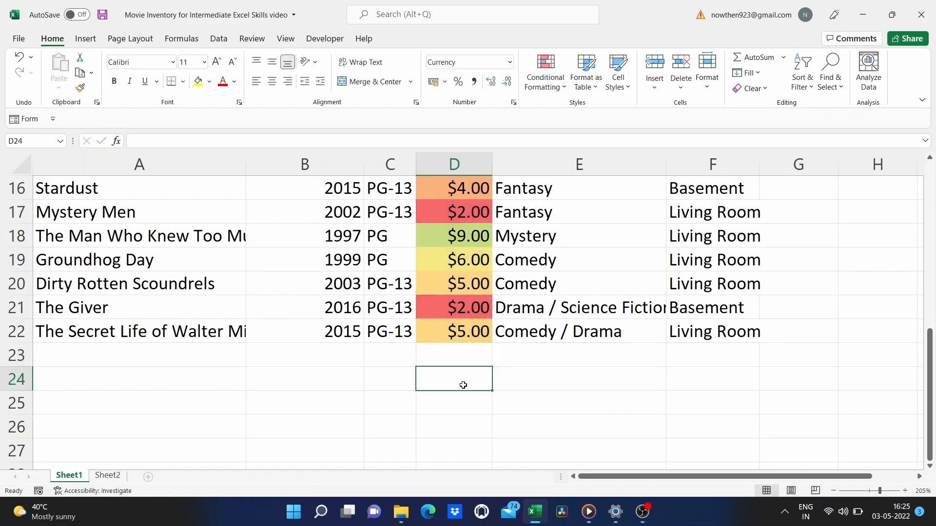
{"action": "left_click", "coordinate": [462, 357]}
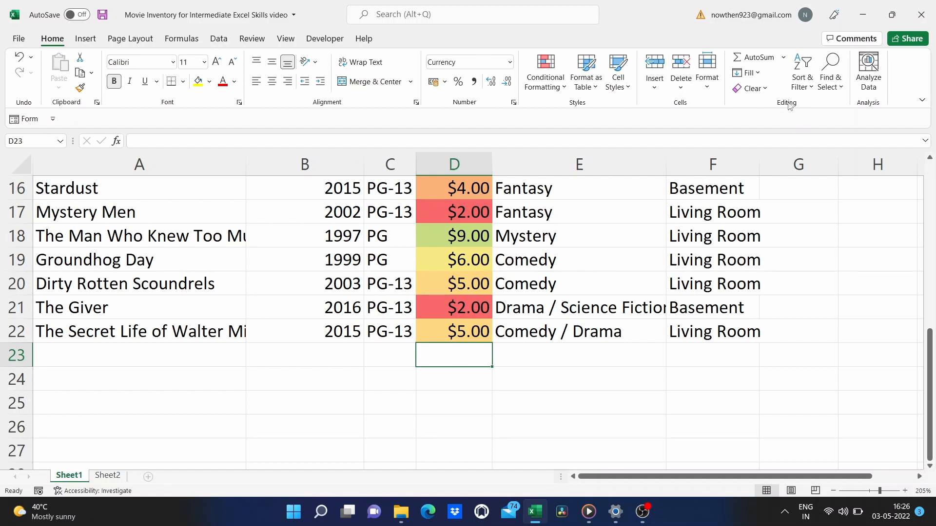
{"action": "left_click", "coordinate": [757, 58]}
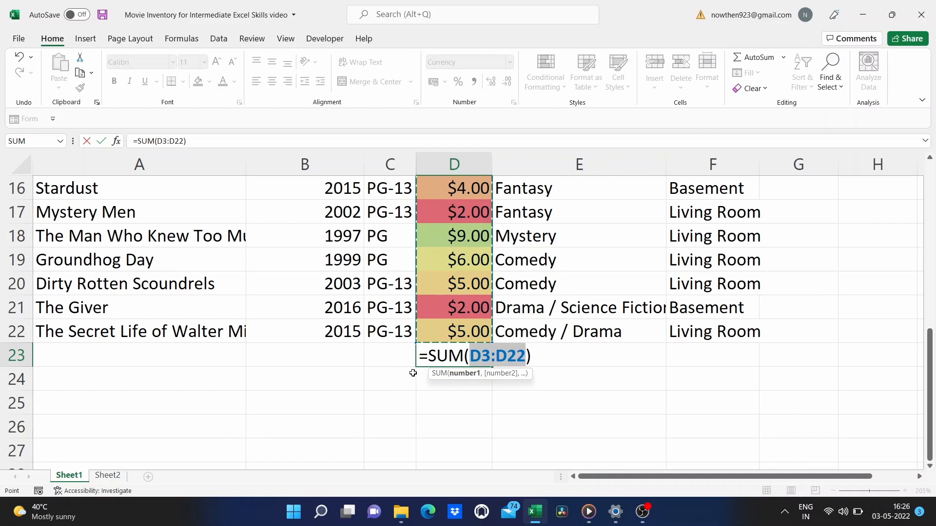
{"action": "key", "text": "Return"}
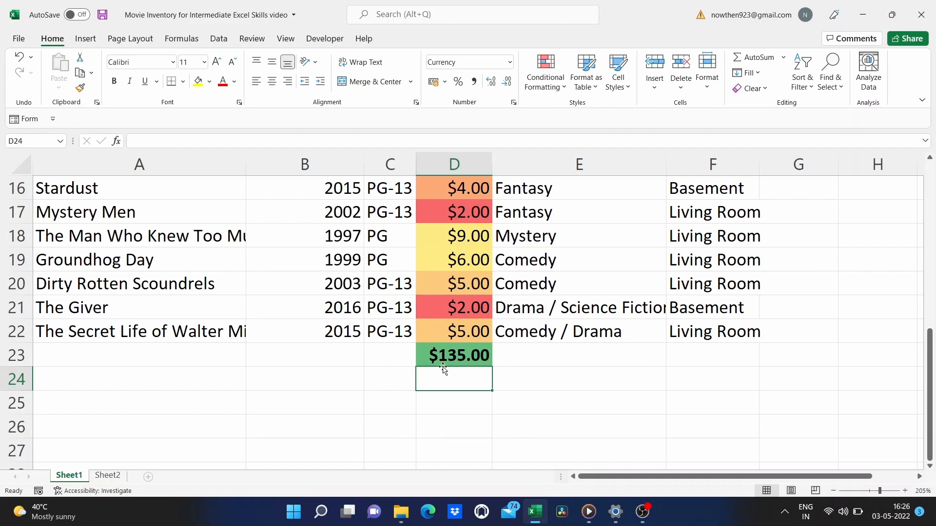
Clear the conditional formatting rules from the whole Value column D, including the total cell, and deselect the column
{"action": "scroll", "coordinate": [474, 262], "scroll_direction": "up", "scroll_amount": 3}
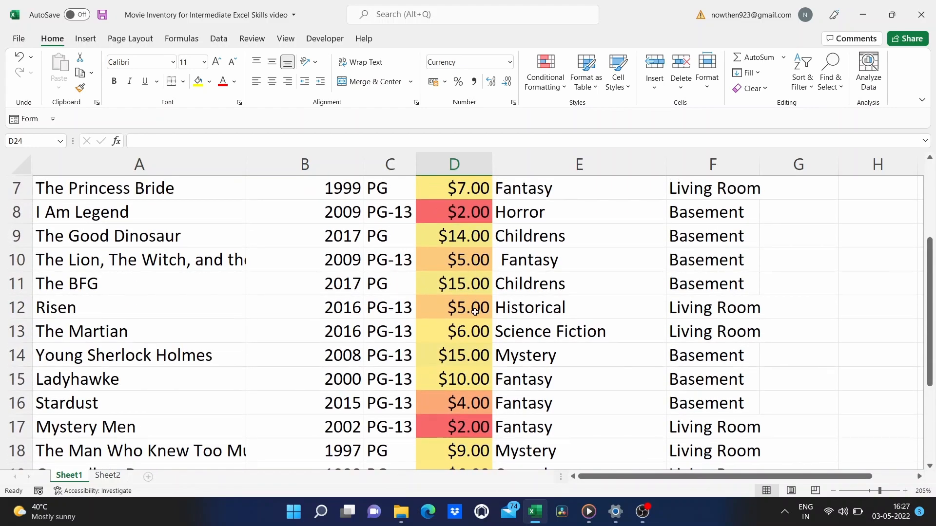
{"action": "scroll", "coordinate": [475, 312], "scroll_direction": "down", "scroll_amount": 2}
{"action": "scroll", "coordinate": [475, 312], "scroll_direction": "down", "scroll_amount": 1}
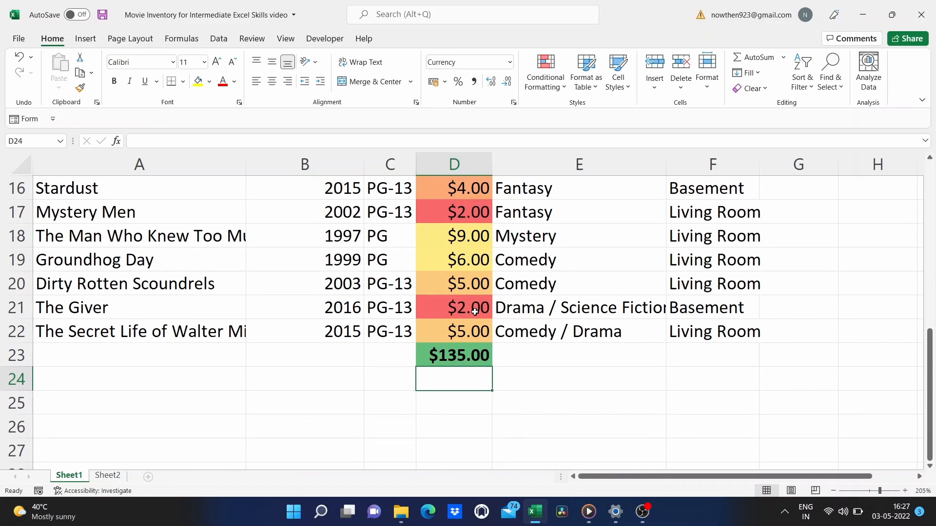
{"action": "scroll", "coordinate": [469, 268], "scroll_direction": "up", "scroll_amount": 5}
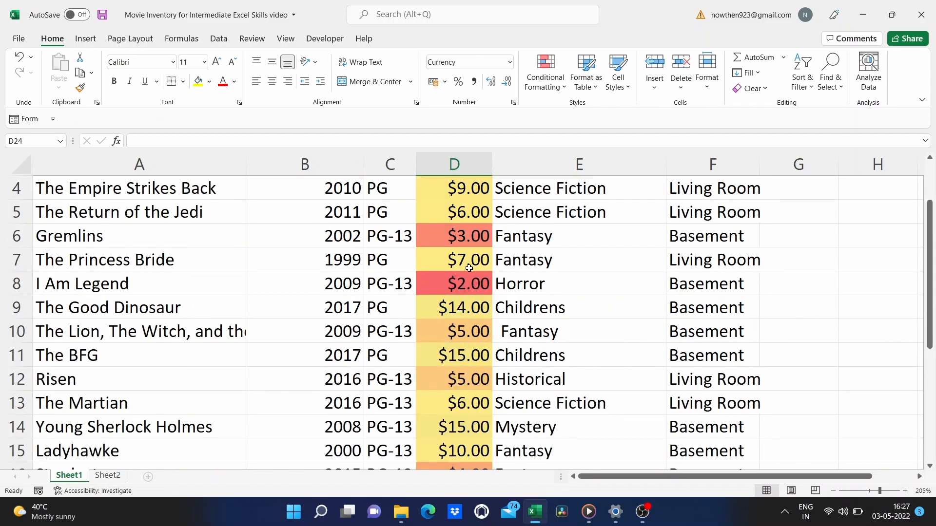
{"action": "left_click", "coordinate": [464, 157]}
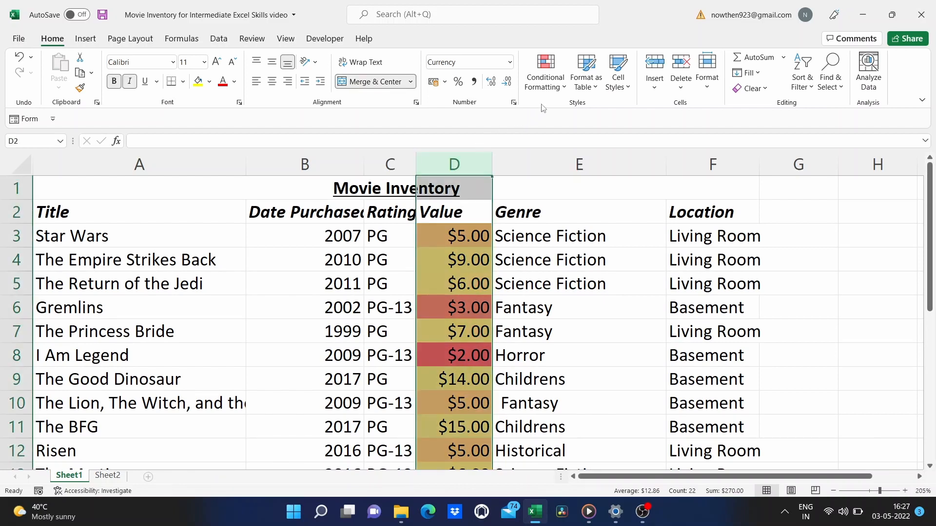
{"action": "left_click", "coordinate": [556, 87]}
{"action": "mouse_move", "coordinate": [557, 273]}
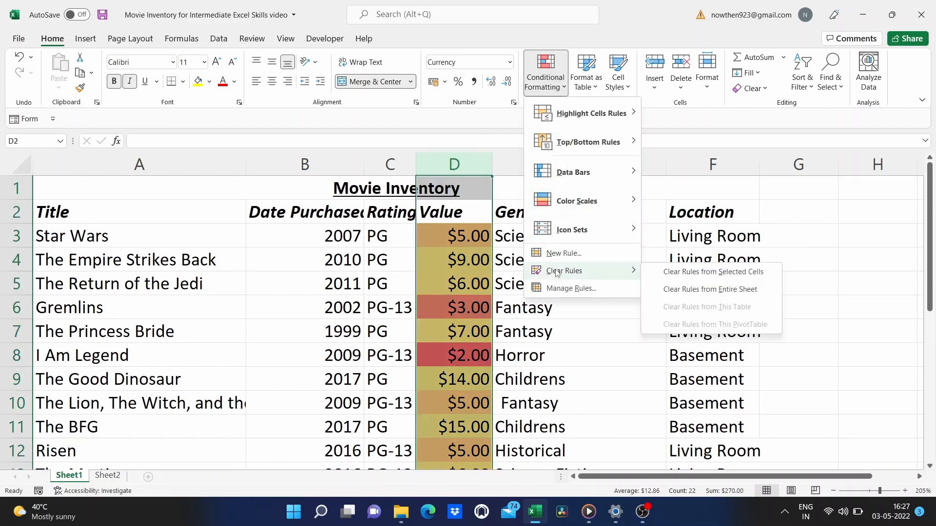
{"action": "left_click", "coordinate": [669, 271]}
{"action": "scroll", "coordinate": [557, 367], "scroll_direction": "down", "scroll_amount": 5}
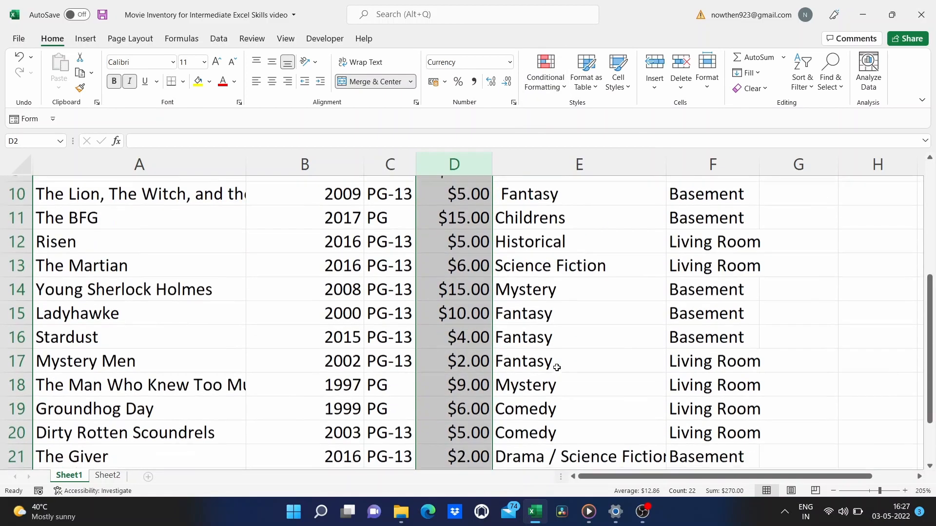
{"action": "scroll", "coordinate": [557, 367], "scroll_direction": "down", "scroll_amount": 1}
{"action": "left_click", "coordinate": [556, 368]}
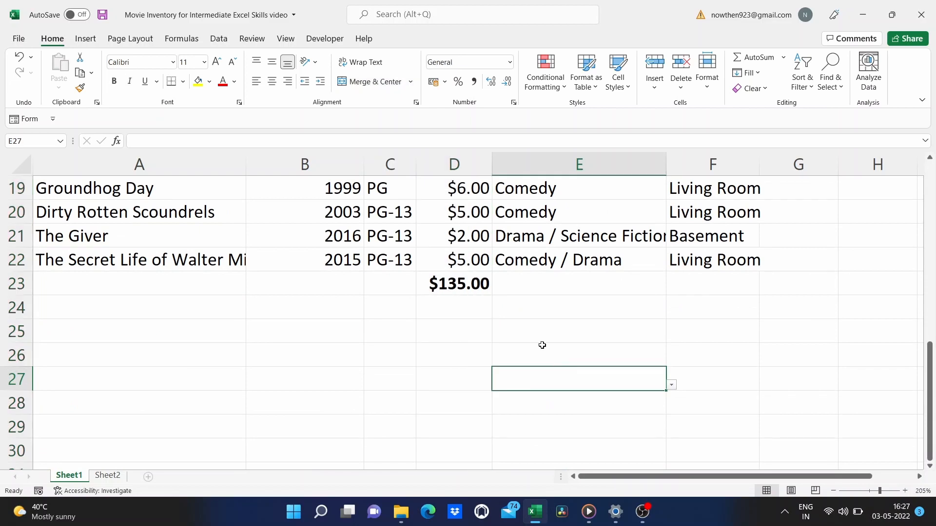
Apply the green-yellow-red color scale to the movie values in D3:D22 only, leaving out the total in D23
{"action": "left_click", "coordinate": [471, 258]}
{"action": "mouse_move", "coordinate": [471, 239]}
{"action": "left_mouse_down"}
{"action": "mouse_move", "coordinate": [479, 142]}
{"action": "mouse_move", "coordinate": [483, 188]}
{"action": "mouse_move", "coordinate": [457, 252]}
{"action": "mouse_move", "coordinate": [457, 242]}
{"action": "left_mouse_up"}
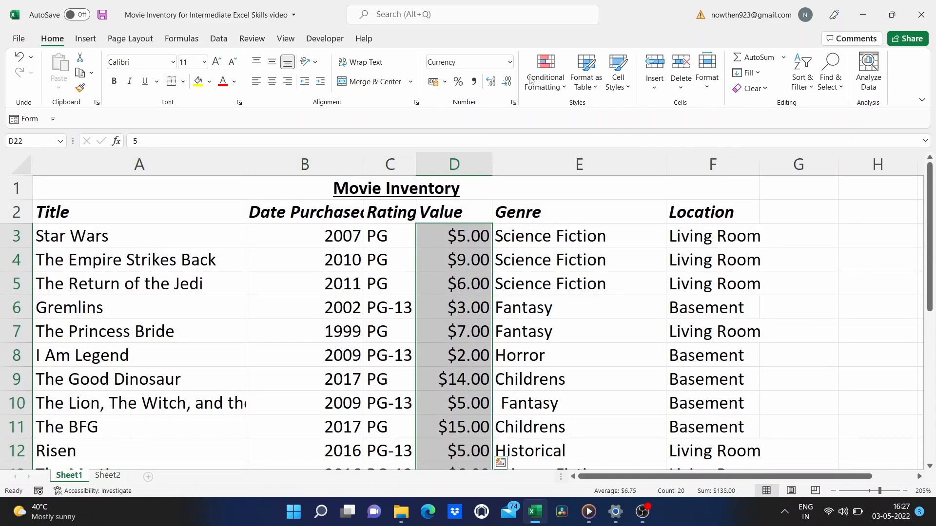
{"action": "left_click", "coordinate": [546, 71]}
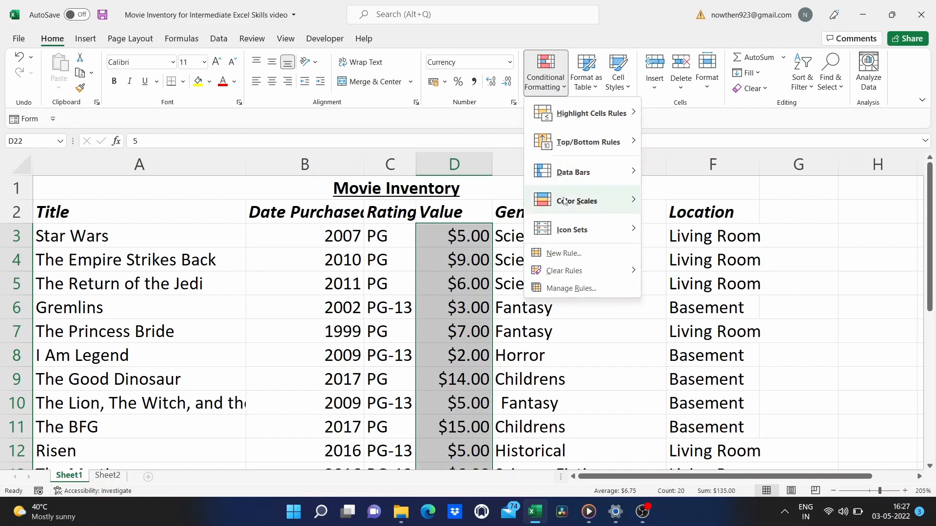
{"action": "mouse_move", "coordinate": [564, 201]}
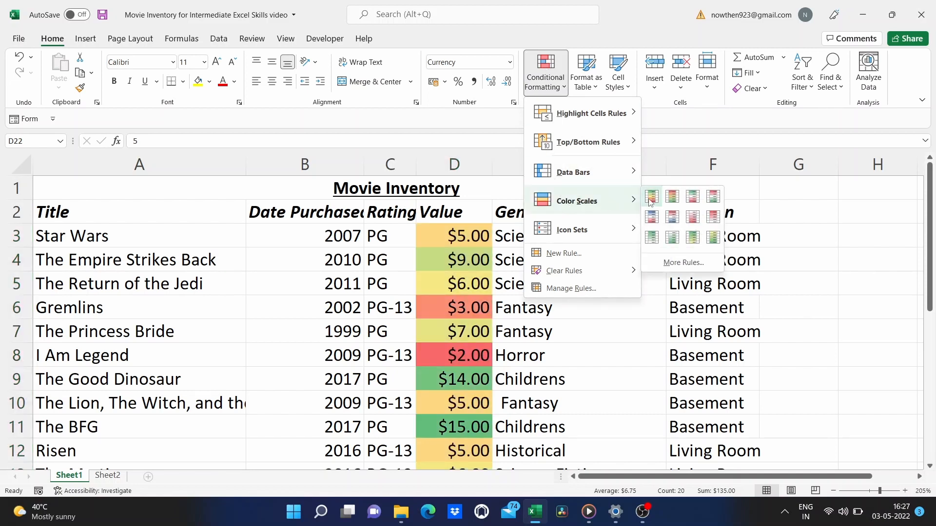
{"action": "left_click", "coordinate": [651, 196]}
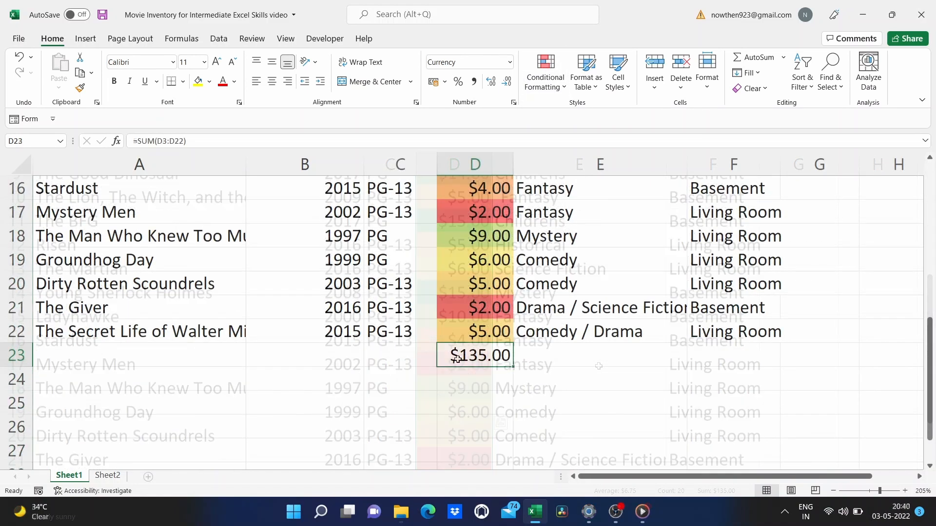
Label cell C23 "Total:" and make the label and the total beside it in C23:D23 bold
{"action": "left_click", "coordinate": [391, 359]}
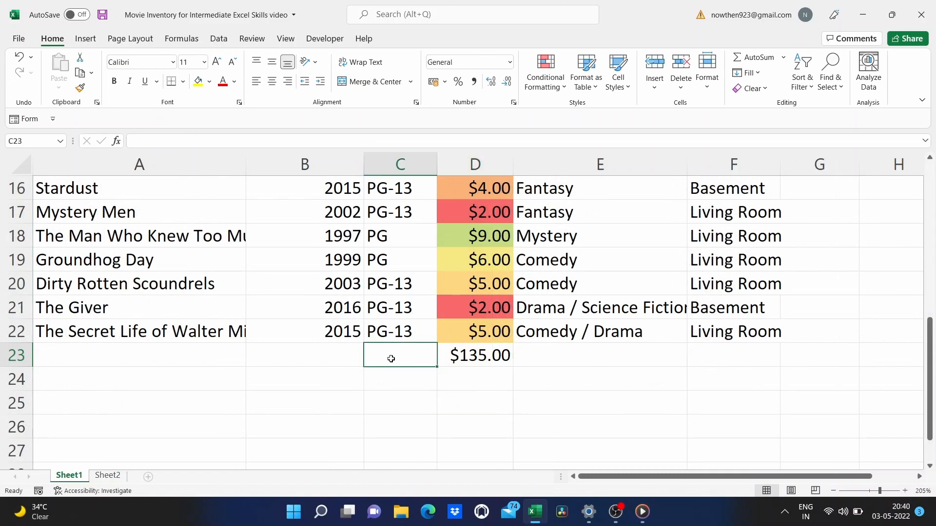
{"action": "type", "text": "Total"}
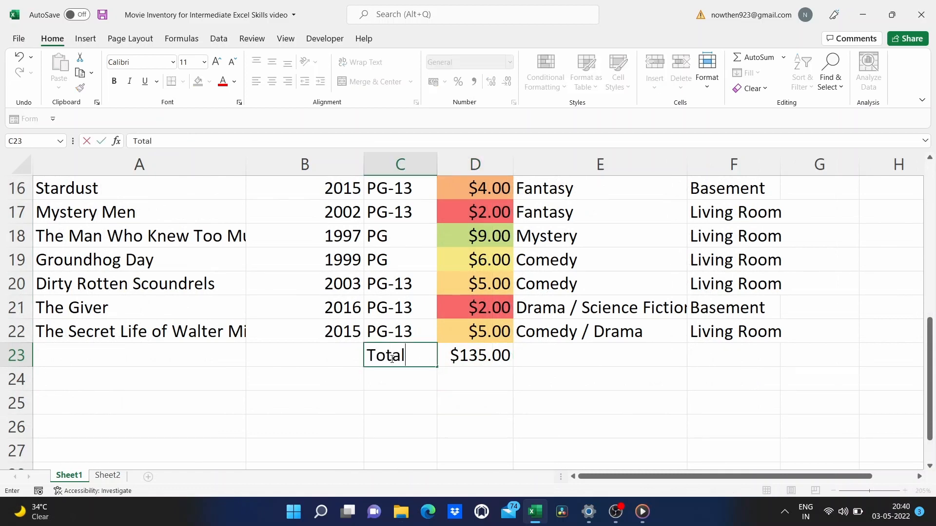
{"action": "type", "text": ":"}
{"action": "key", "text": "Tab"}
{"action": "left_click_drag", "start_coordinate": [366, 355], "coordinate": [467, 362]}
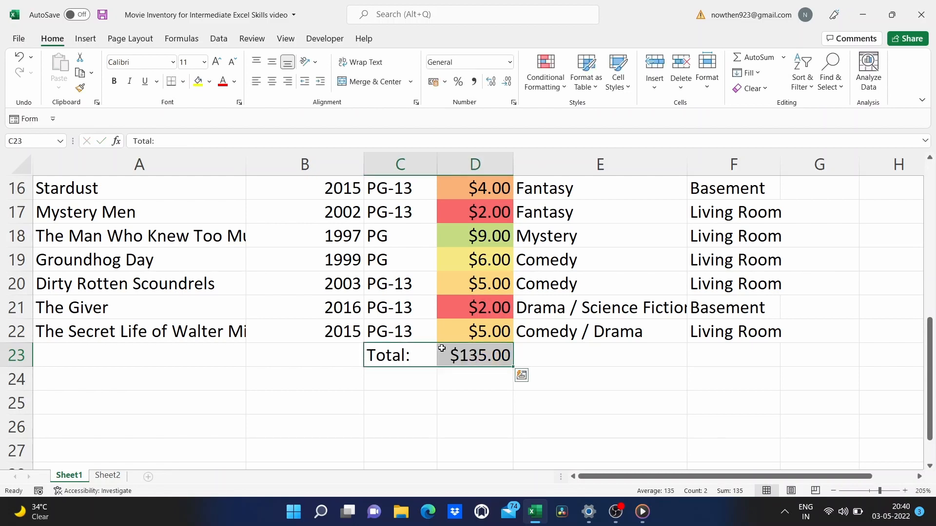
{"action": "left_click", "coordinate": [116, 84]}
{"action": "left_click", "coordinate": [490, 383]}
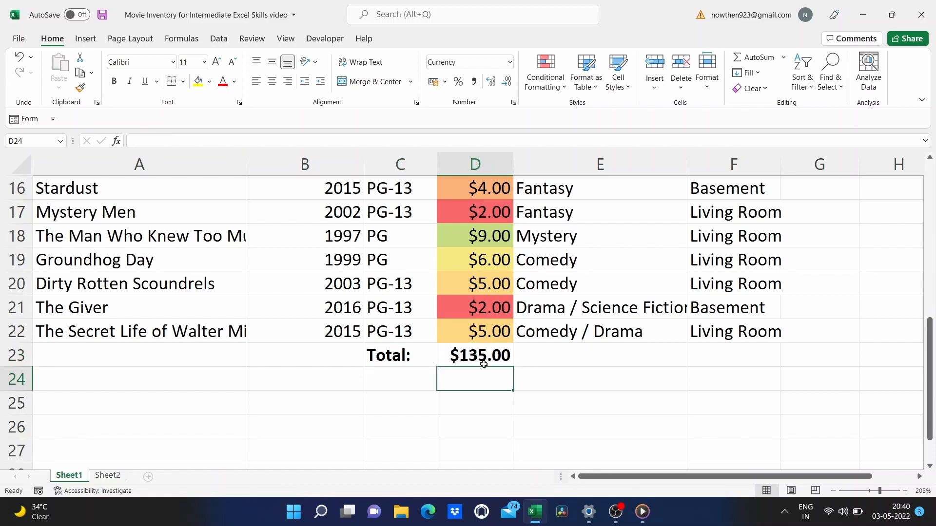
Enter the label "Average:" in cell C24, under the Total label
{"action": "left_click", "coordinate": [393, 390]}
{"action": "type", "text": "A"}
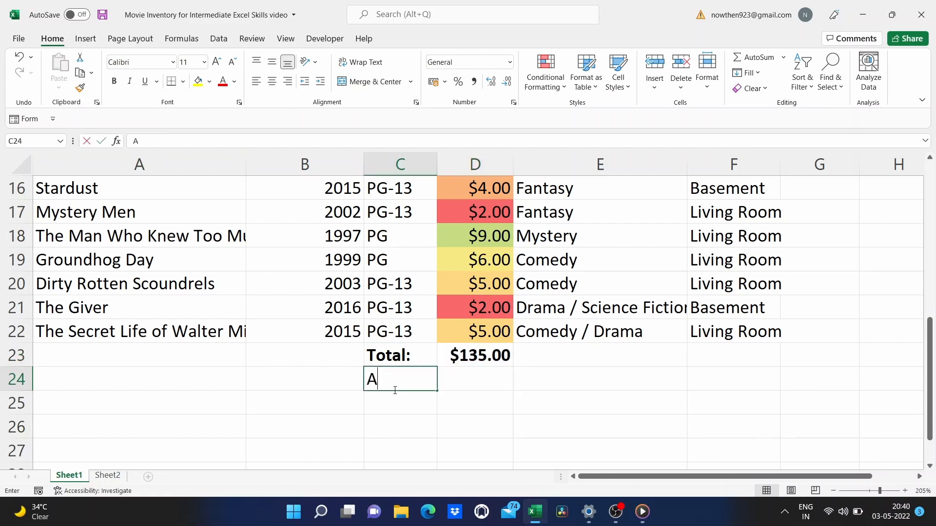
{"action": "type", "text": "verage:"}
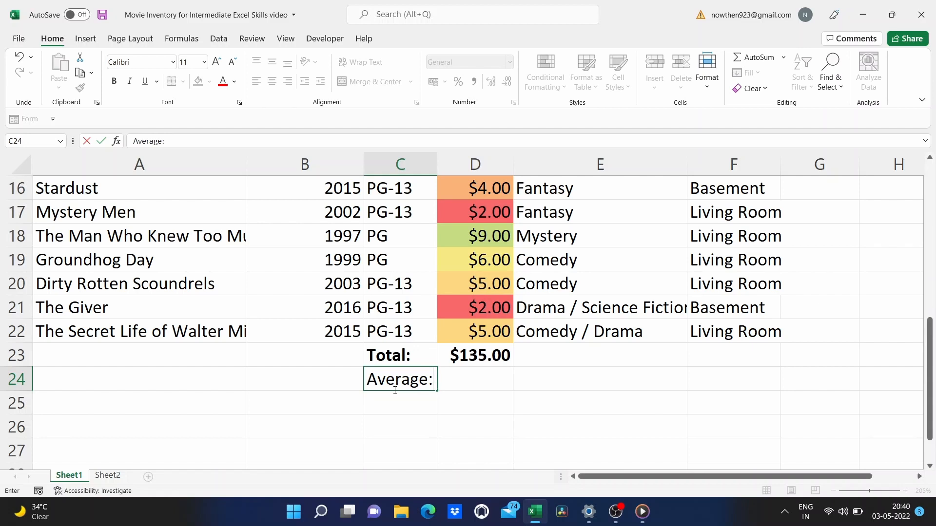
{"action": "key", "text": "Tab"}
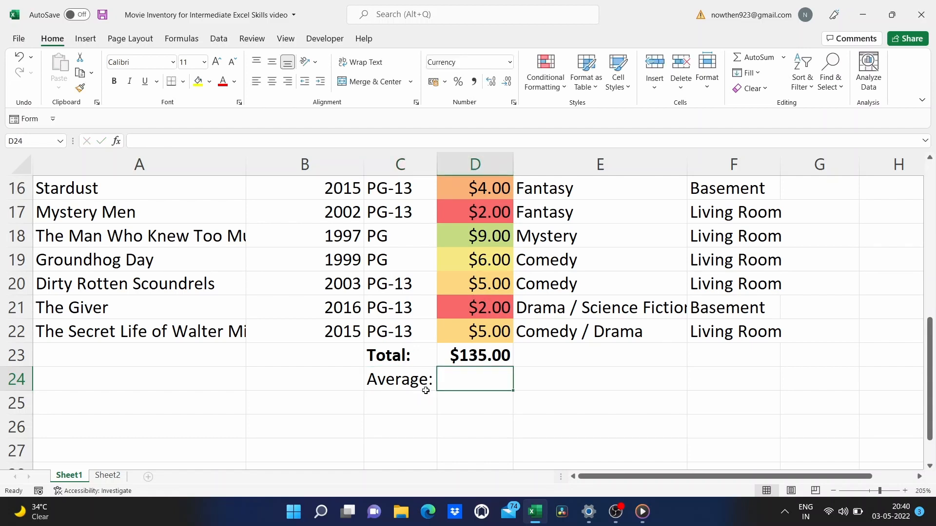
Calculate the average of the movie values D3:D22 in cell D24 with the AVERAGE function, selecting the range on the sheet
{"action": "type", "text": "="}
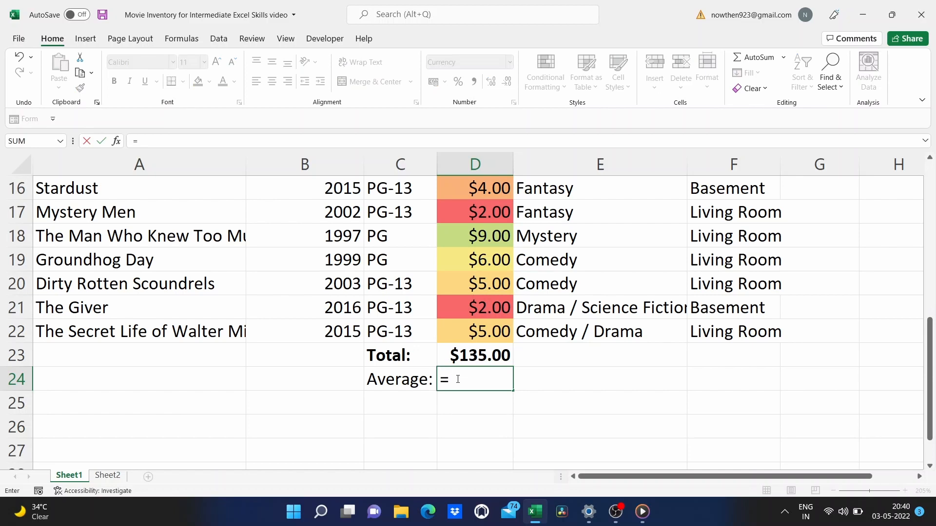
{"action": "type", "text": "avera"}
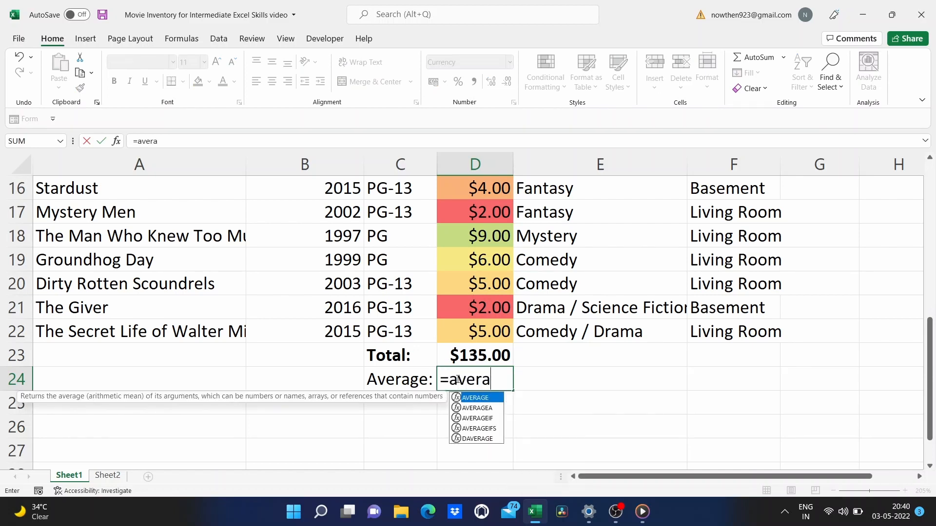
{"action": "type", "text": "ge("}
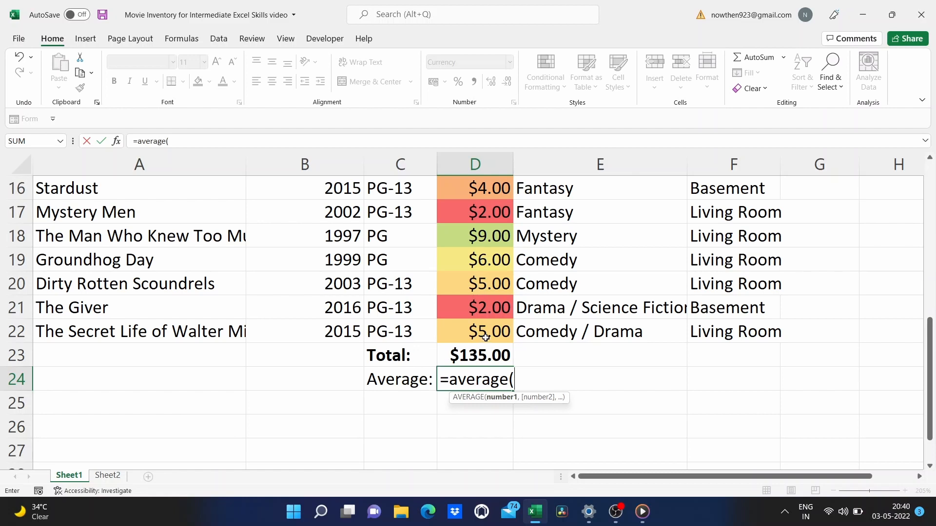
{"action": "left_click_drag", "start_coordinate": [484, 340], "coordinate": [471, 190]}
{"action": "left_click_drag", "start_coordinate": [471, 238], "coordinate": [471, 239]}
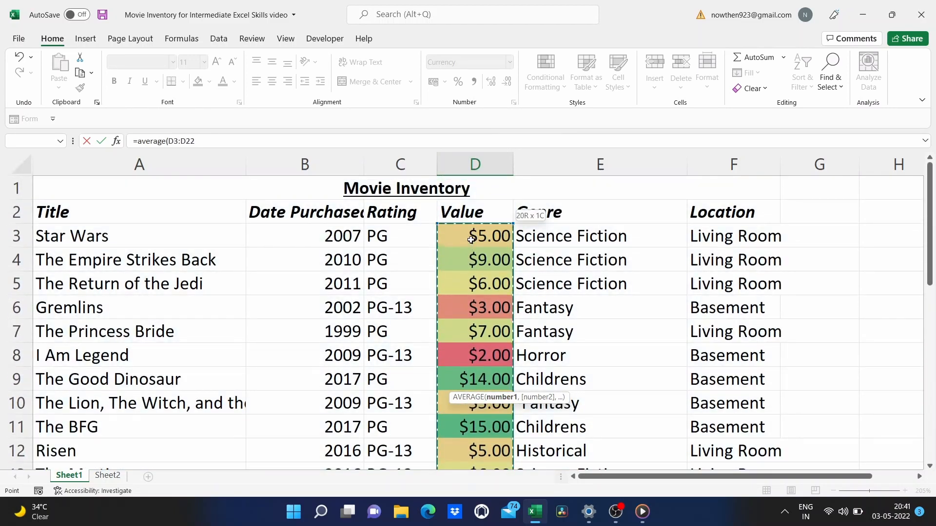
{"action": "left_click", "coordinate": [783, 58]}
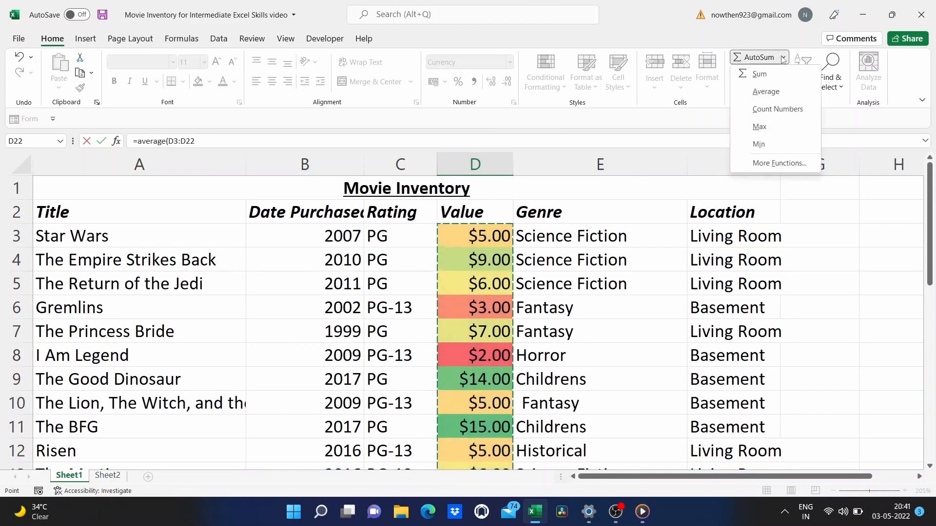
{"action": "left_click", "coordinate": [517, 280]}
{"action": "scroll", "coordinate": [514, 281], "scroll_direction": "down", "scroll_amount": 5}
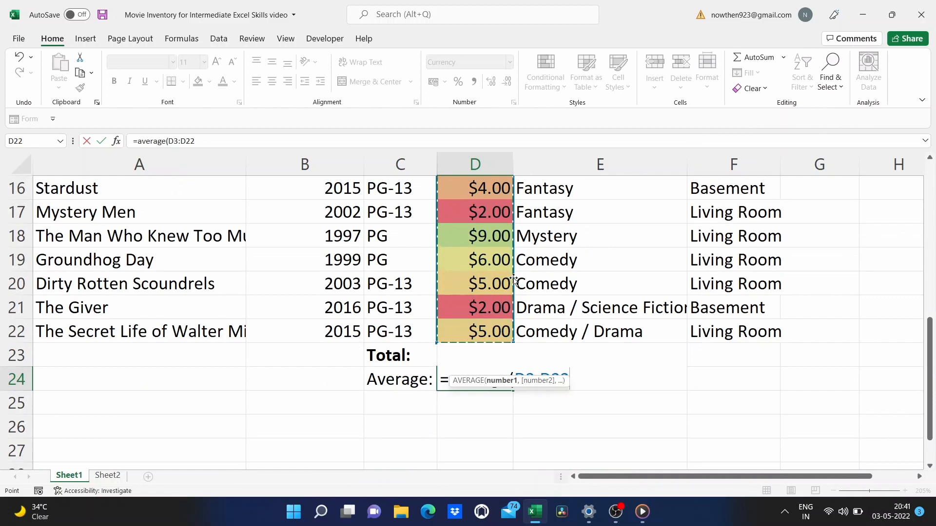
{"action": "key", "text": "Return"}
{"action": "left_click", "coordinate": [525, 408]}
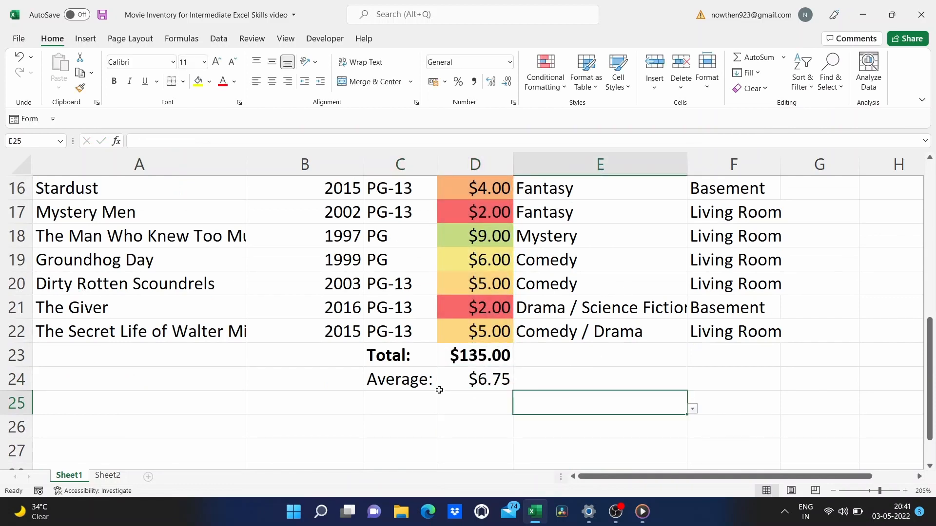
Make the average label and value in C24:D24 bold and open the formula in D24 to check its range
{"action": "left_click_drag", "start_coordinate": [372, 381], "coordinate": [478, 384]}
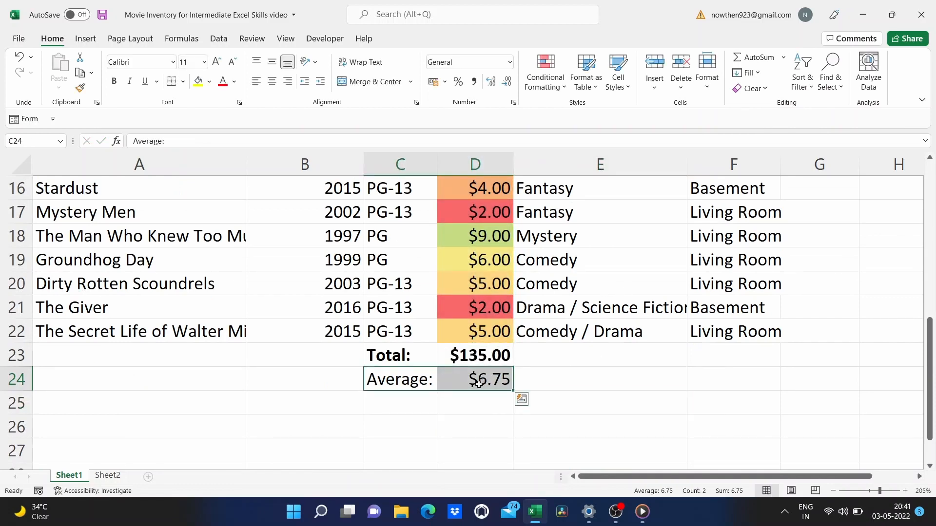
{"action": "left_click", "coordinate": [114, 81]}
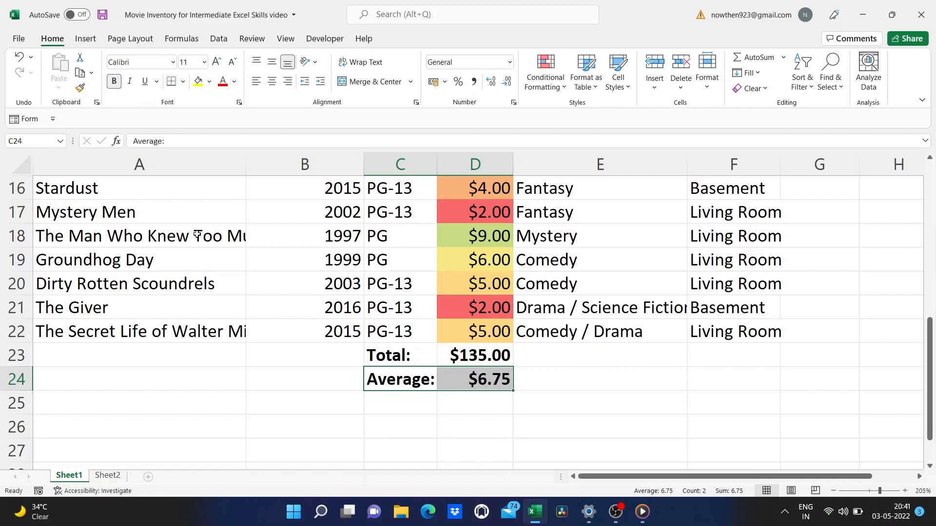
{"action": "double_click", "coordinate": [458, 381]}
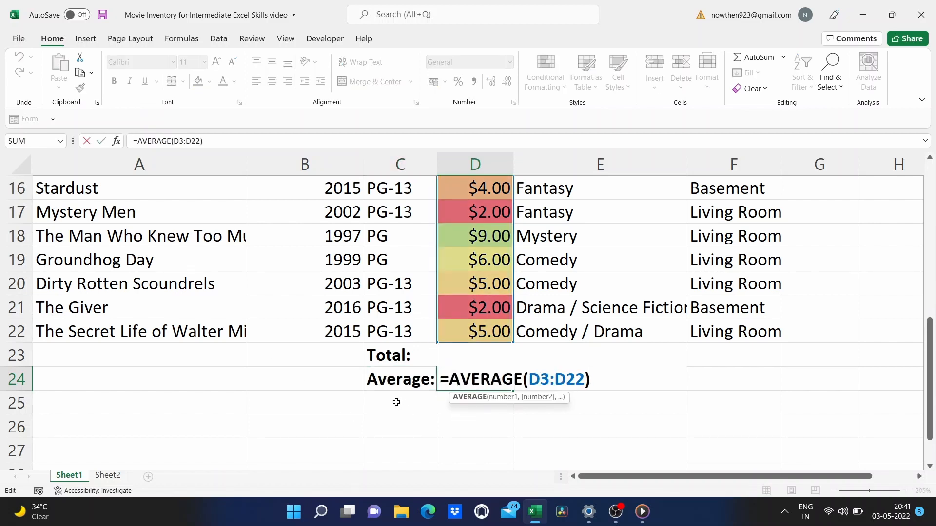
Label cell C25 "Highest:" and find the highest movie value in D25 with MAX over D3:D22, selecting the range on the sheet
{"action": "left_click", "coordinate": [396, 402]}
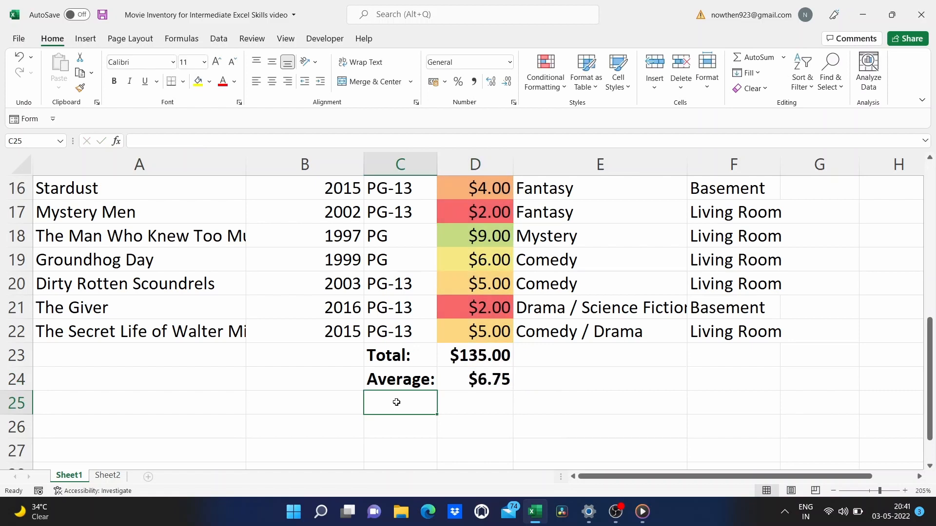
{"action": "type", "text": "His"}
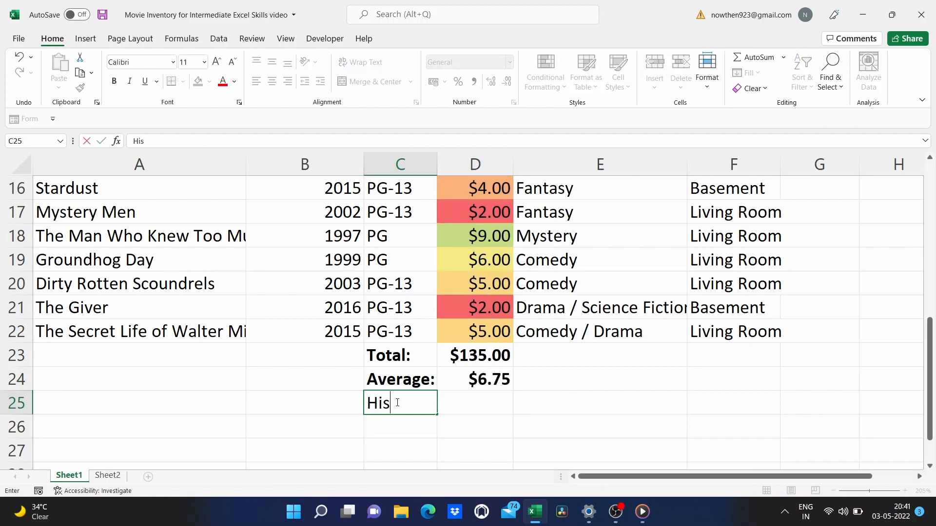
{"action": "key", "text": "BackSpace"}
{"action": "type", "text": "ghest:"}
{"action": "key", "text": "Tab"}
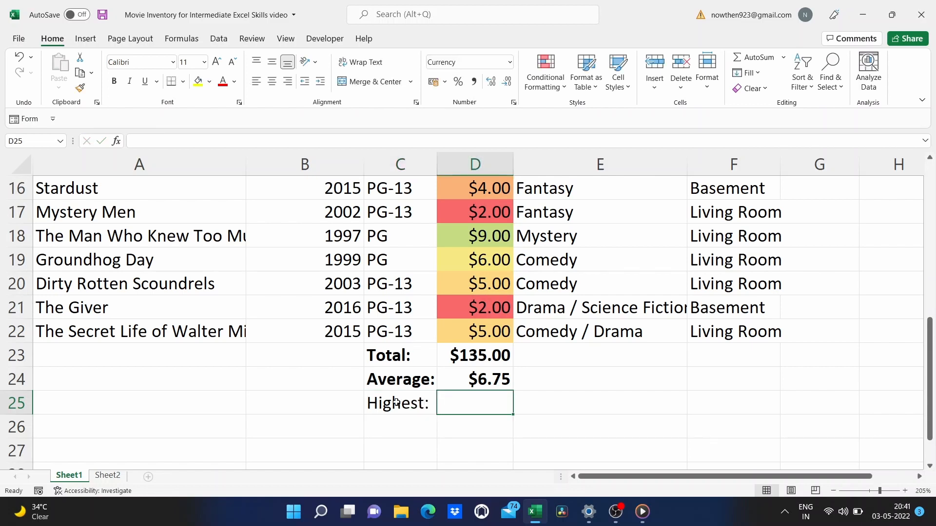
{"action": "type", "text": "=max"}
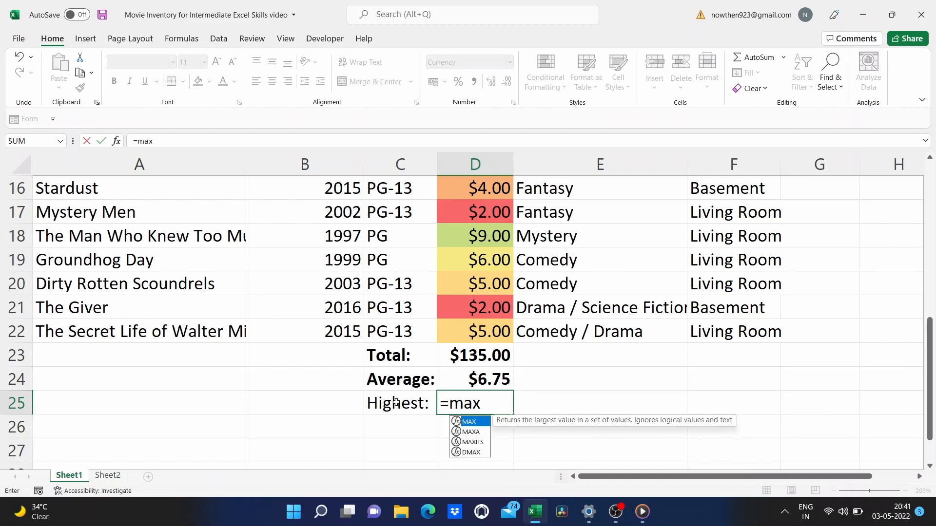
{"action": "type", "text": "("}
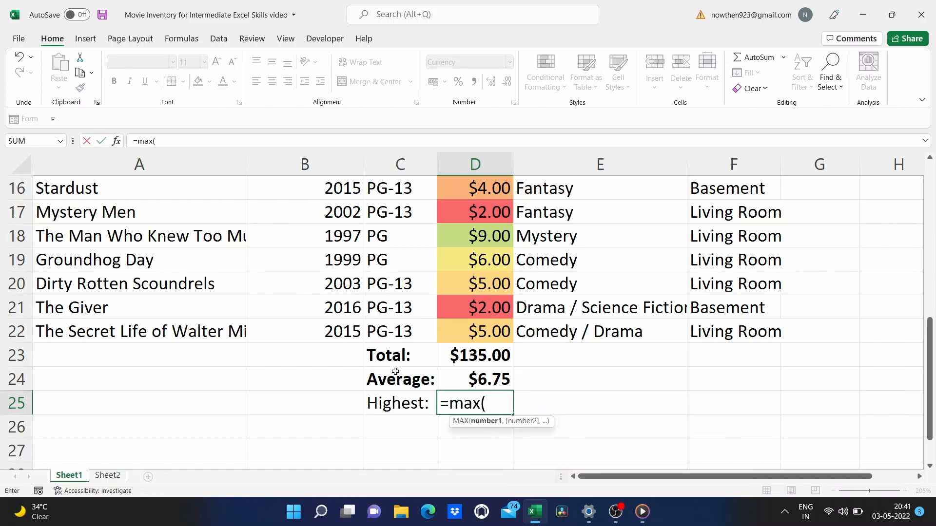
{"action": "left_click_drag", "start_coordinate": [485, 335], "coordinate": [474, 239]}
{"action": "key", "text": "Return"}
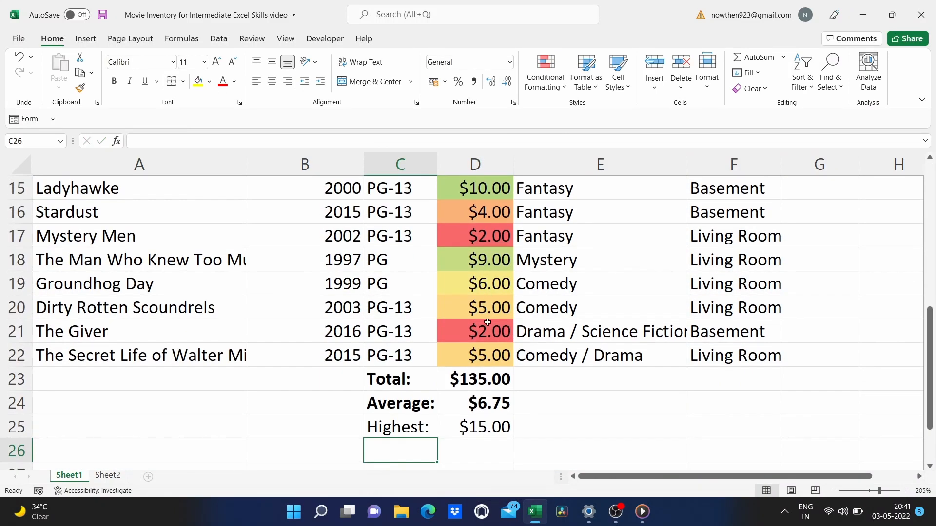
Label cell C26 "Lowest:" and find the lowest movie value in D26 with the formula =min(d3:d22
{"action": "type", "text": "Lowest:"}
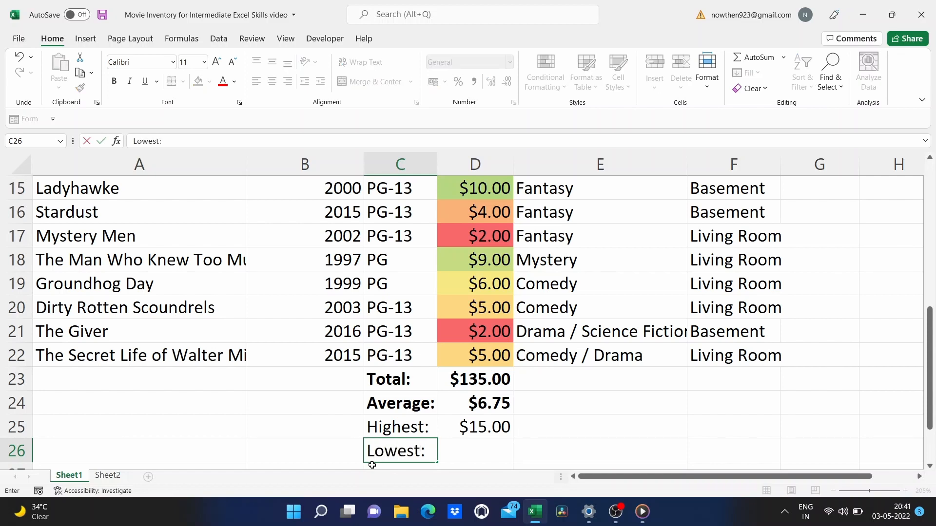
{"action": "key", "text": "Tab"}
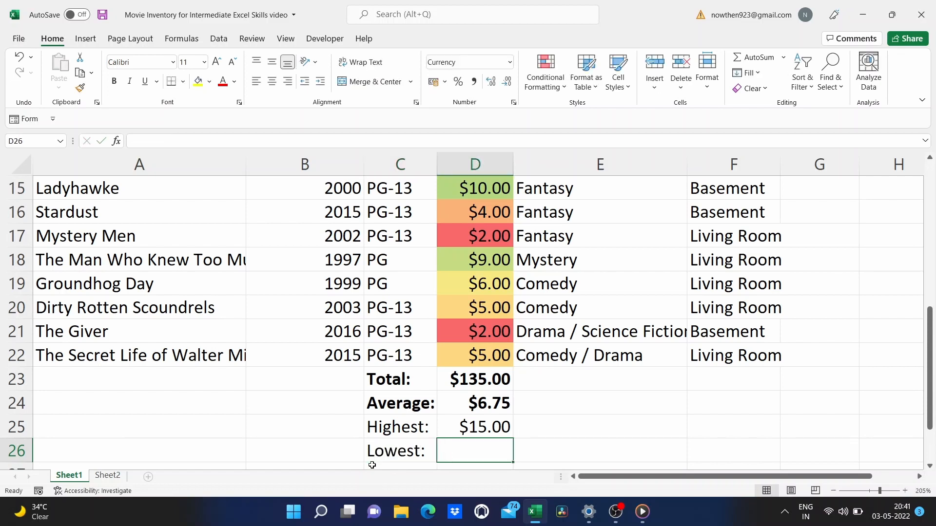
{"action": "scroll", "coordinate": [532, 434], "scroll_direction": "down", "scroll_amount": 1}
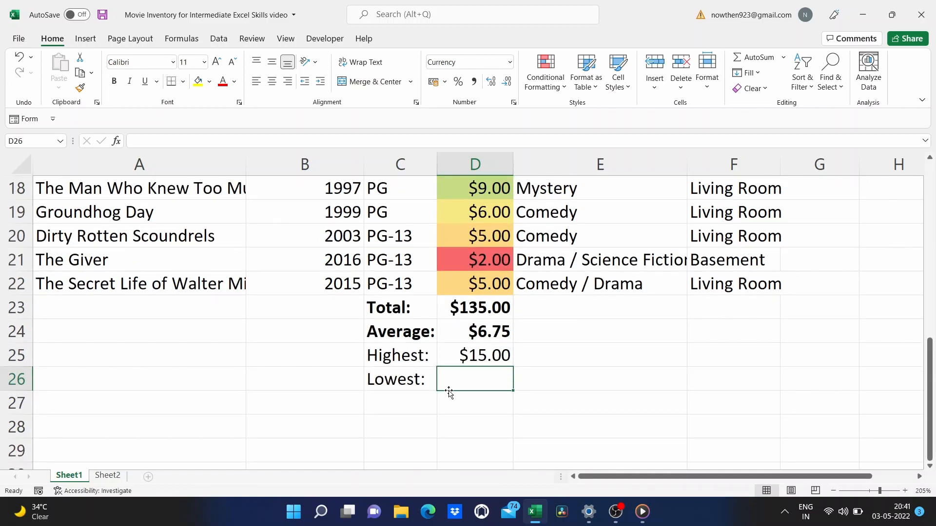
{"action": "type", "text": "m"}
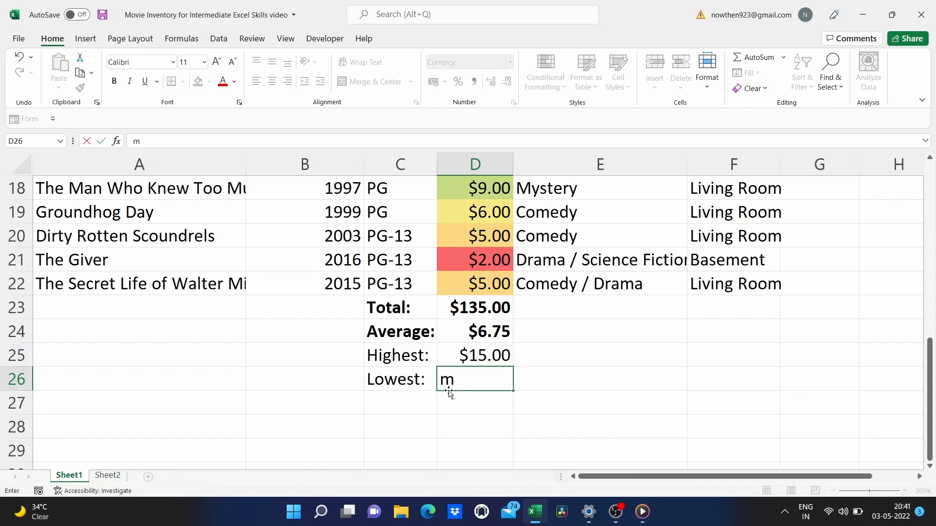
{"action": "key", "text": "BackSpace"}
{"action": "type", "text": "=min("}
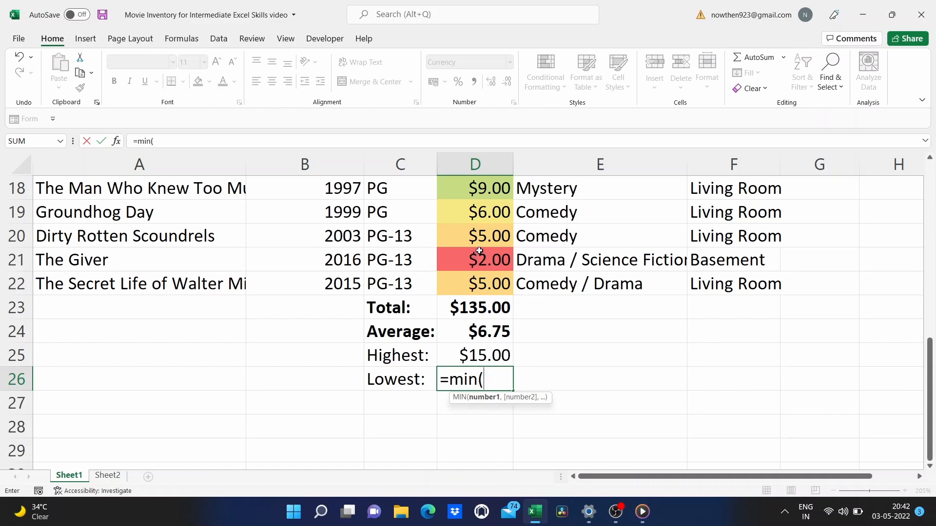
{"action": "scroll", "coordinate": [479, 251], "scroll_direction": "up", "scroll_amount": 1}
{"action": "scroll", "coordinate": [477, 341], "scroll_direction": "down", "scroll_amount": 1}
{"action": "type", "text": "d3"}
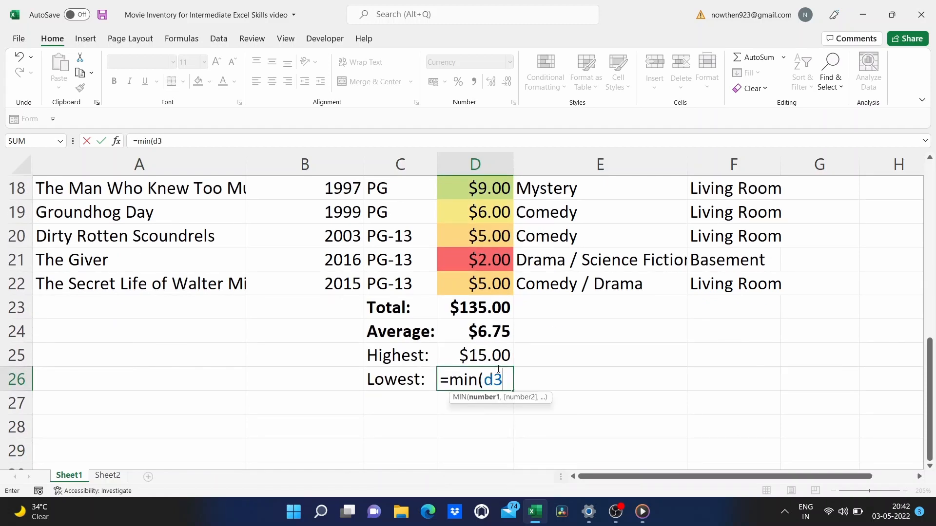
{"action": "type", "text": ":d22"}
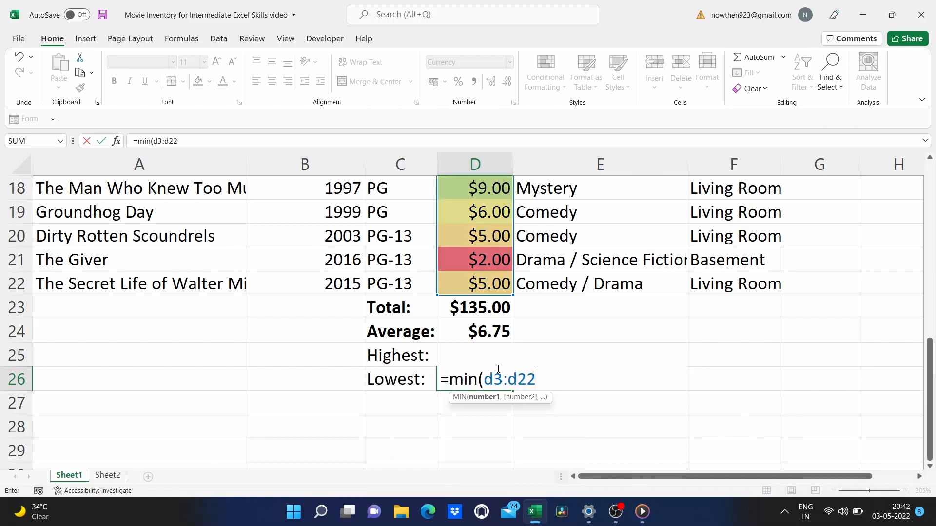
{"action": "key", "text": "Return"}
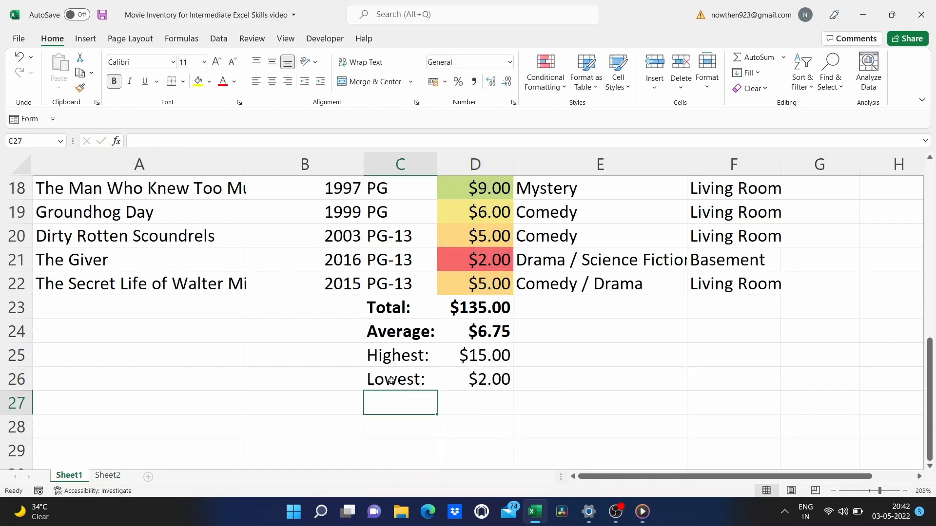
Make the Highest and Lowest labels and their values in C25:D26 bold, and deselect the cells
{"action": "left_click_drag", "start_coordinate": [370, 352], "coordinate": [464, 378]}
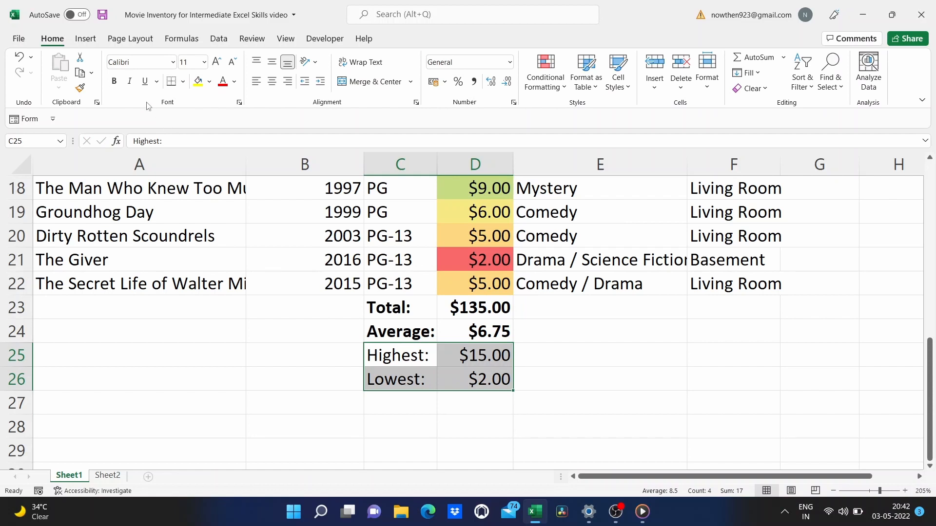
{"action": "left_click", "coordinate": [114, 81]}
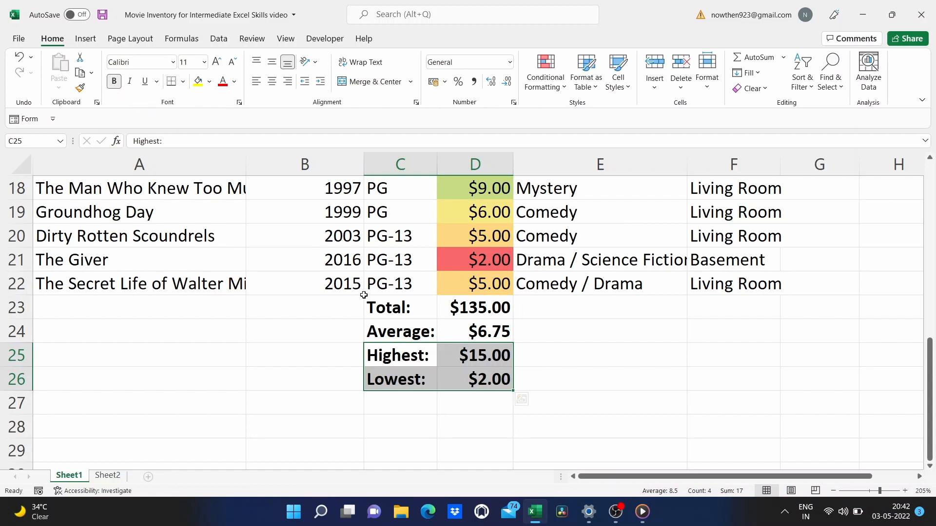
{"action": "left_click", "coordinate": [564, 368]}
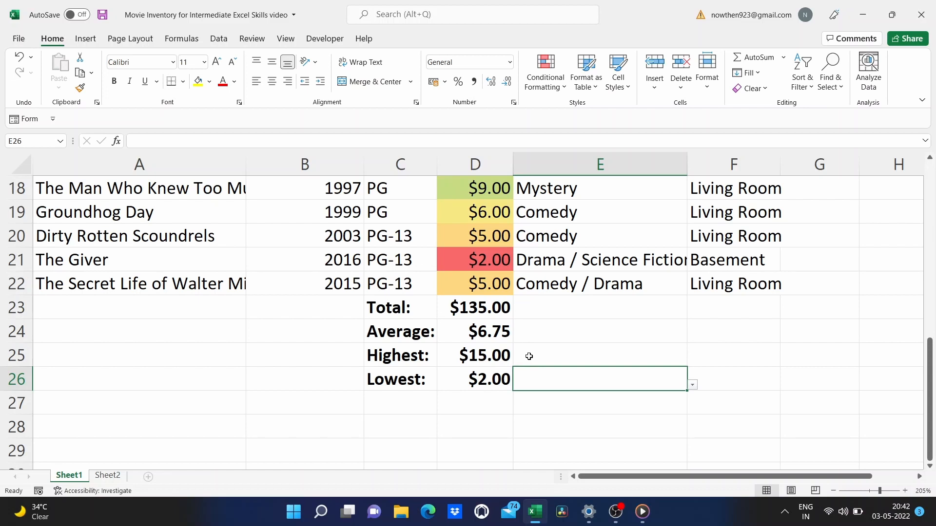
{"action": "scroll", "coordinate": [461, 377], "scroll_direction": "down", "scroll_amount": 1}
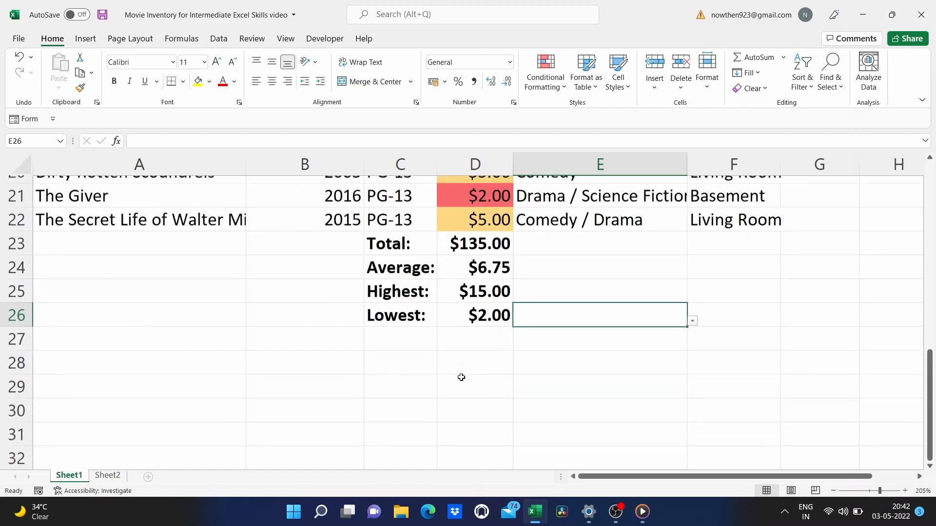
Begin the formula =avera in cell D27 to view the suggested functions, and clear it back to the equals sign
{"action": "scroll", "coordinate": [461, 377], "scroll_direction": "up", "scroll_amount": 1}
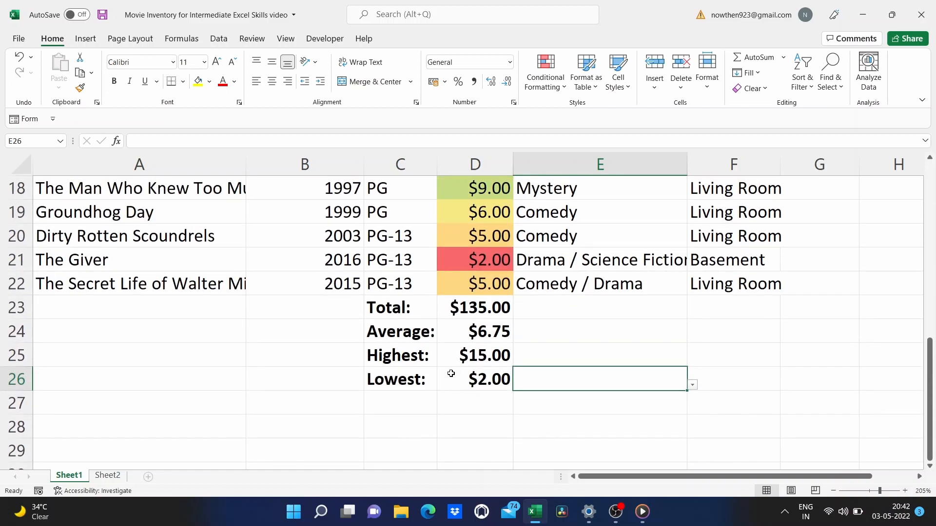
{"action": "left_click", "coordinate": [452, 403]}
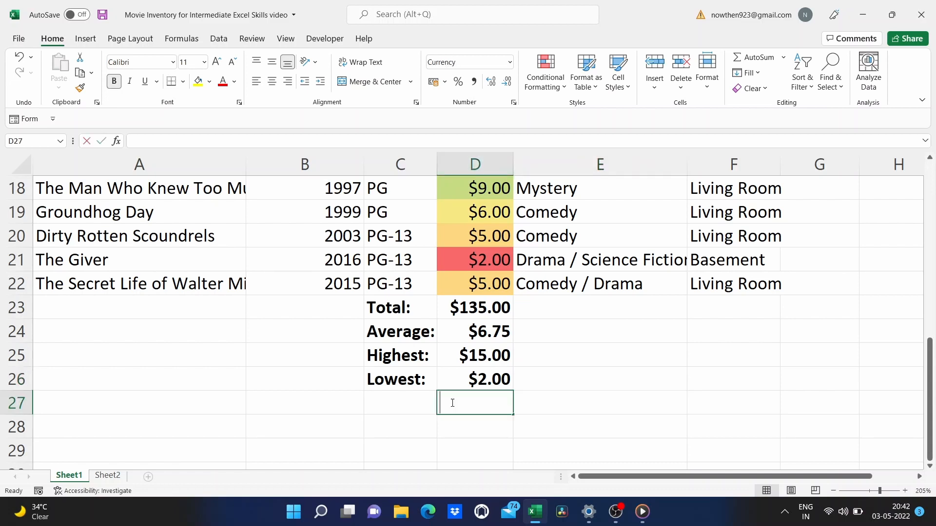
{"action": "type", "text": "=avera"}
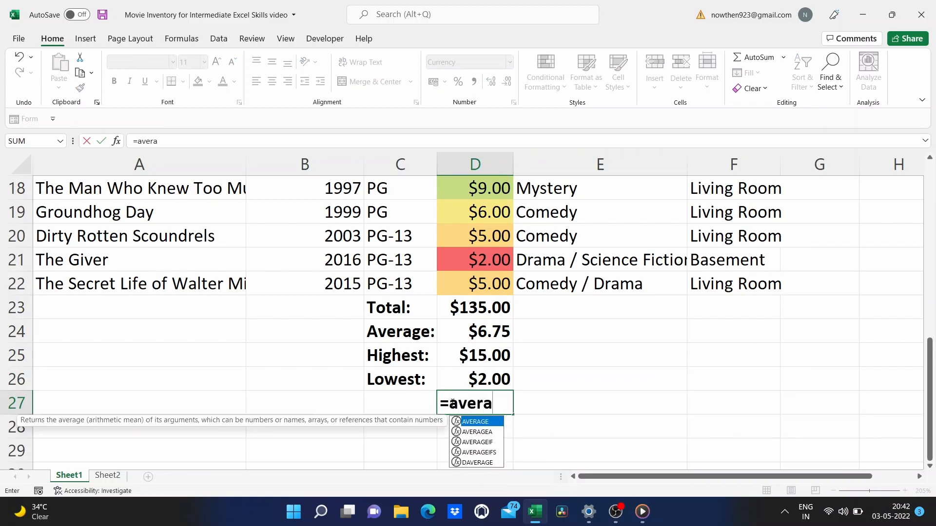
{"action": "key", "text": "BackSpace"}
{"action": "key", "text": "BackSpace"}
{"action": "key", "text": "BackSpace"}
{"action": "key", "text": "BackSpace"}
{"action": "key", "text": "BackSpace"}
{"action": "key", "text": "BackSpace"}
{"action": "type", "text": "="}
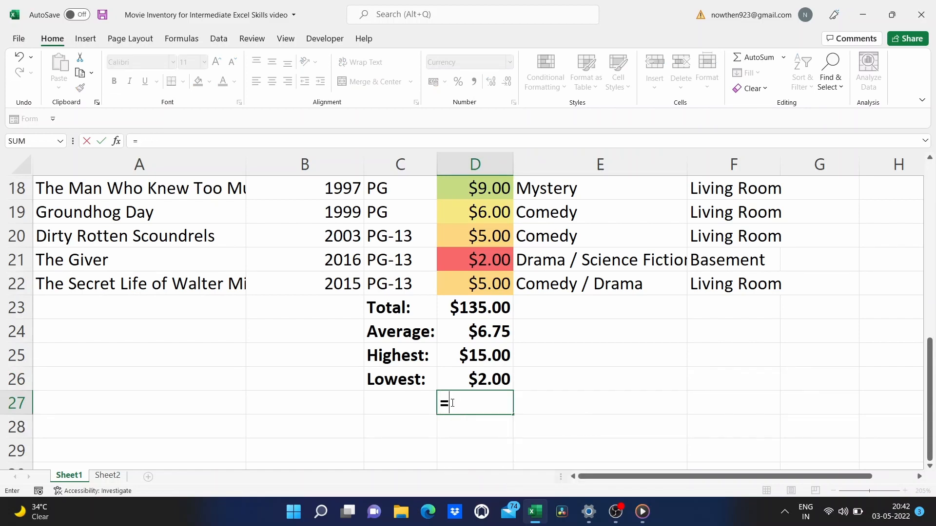
Extend D27's formula in the formula bar to =avera to review the AVERAGE function suggestions, and erase it back to the equals sign
{"action": "left_click", "coordinate": [152, 141]}
{"action": "type", "text": "aver"}
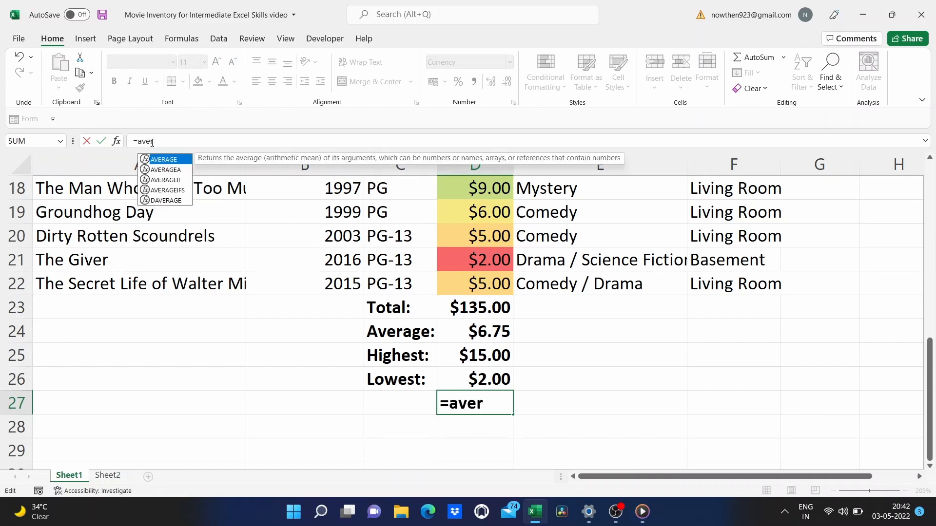
{"action": "key", "text": "BackSpace"}
{"action": "type", "text": "ra"}
{"action": "key", "text": "BackSpace"}
{"action": "key", "text": "BackSpace"}
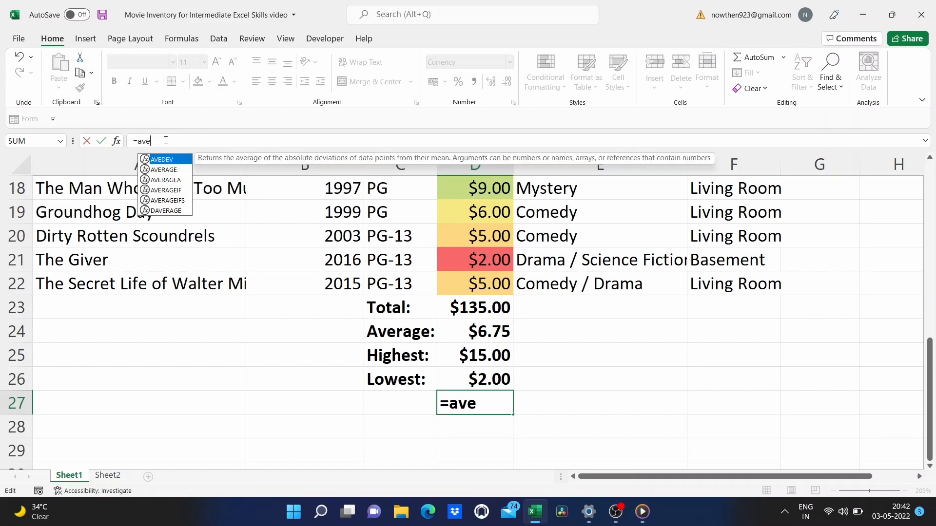
{"action": "type", "text": "ra"}
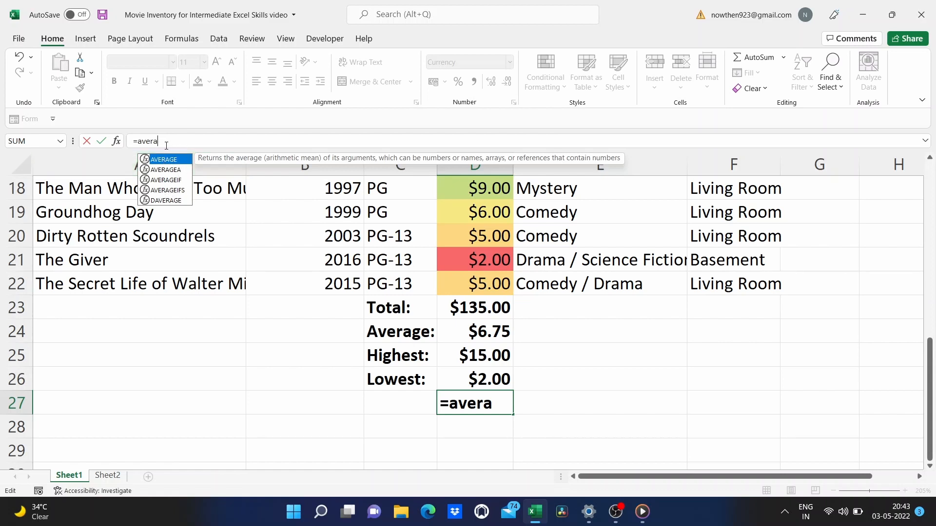
{"action": "key", "text": "BackSpace"}
{"action": "key", "text": "BackSpace"}
{"action": "key", "text": "BackSpace"}
{"action": "key", "text": "BackSpace"}
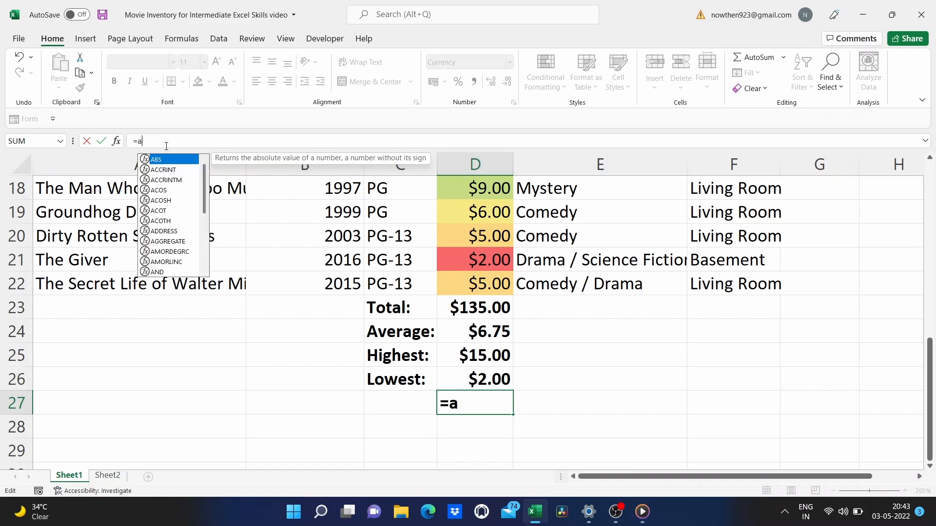
{"action": "key", "text": "BackSpace"}
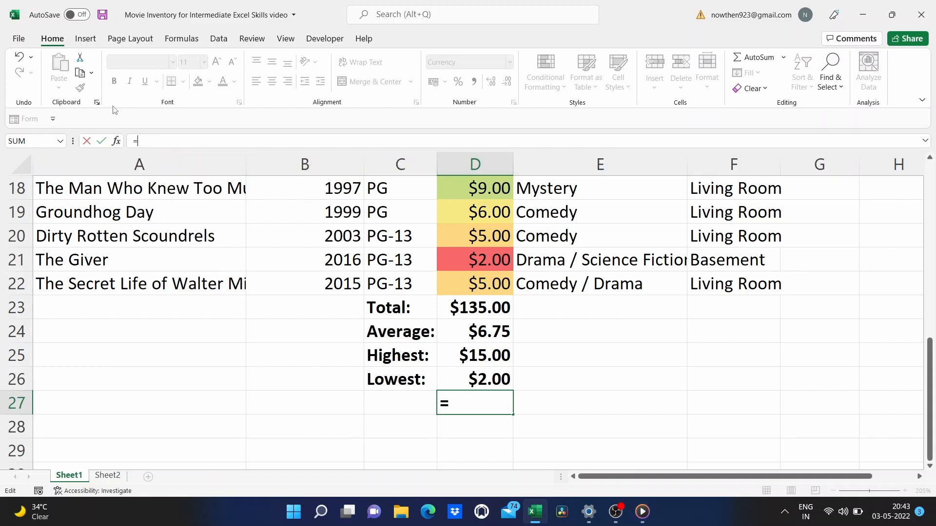
{"action": "type", "text": "a"}
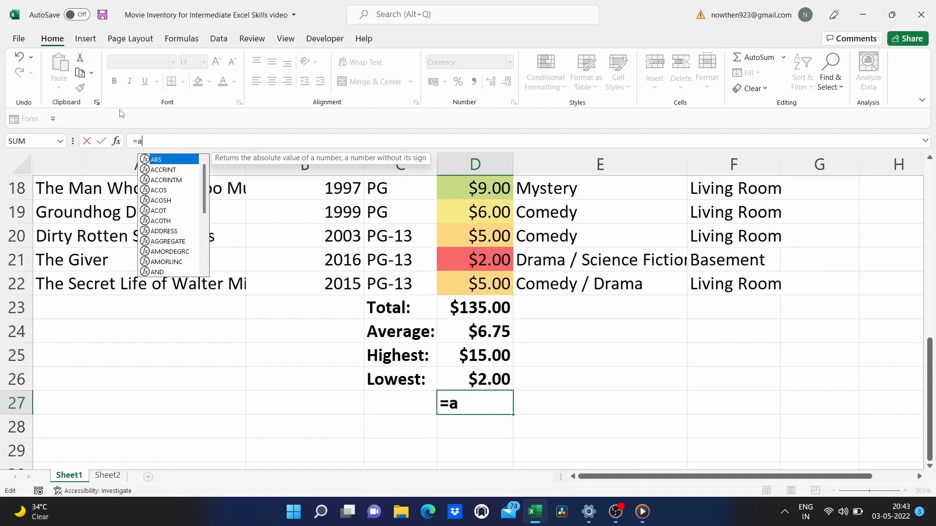
{"action": "key", "text": "BackSpace"}
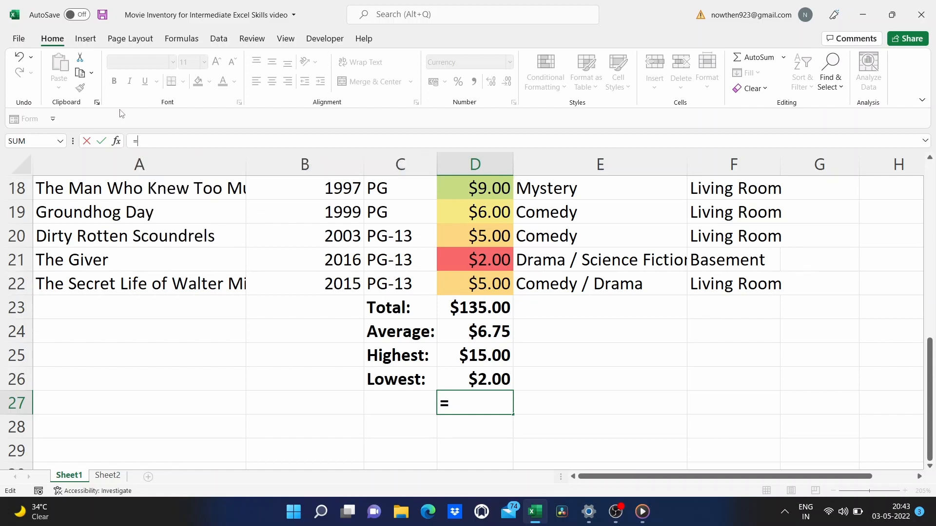
Browse the recently used functions and the Math & Trig, Lookup & Reference, Logical and Financial function lists
{"action": "left_click", "coordinate": [60, 140]}
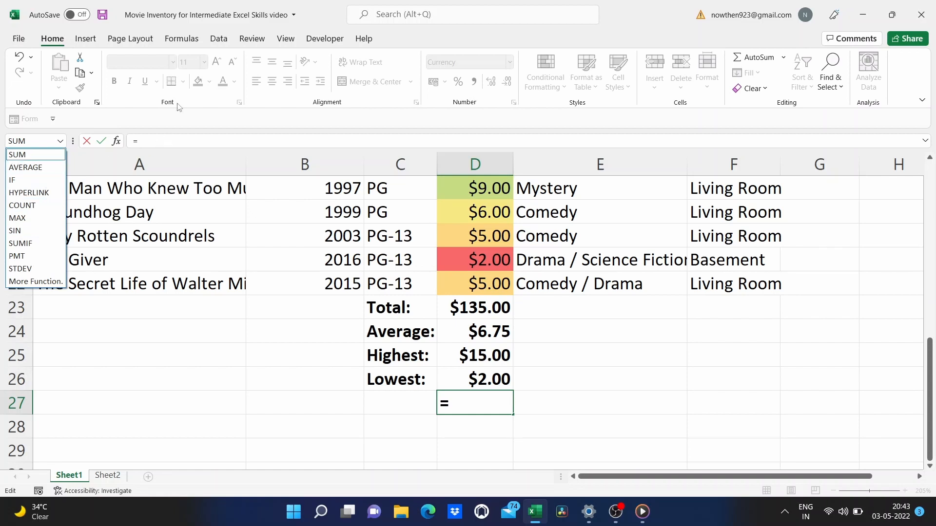
{"action": "left_click", "coordinate": [180, 42]}
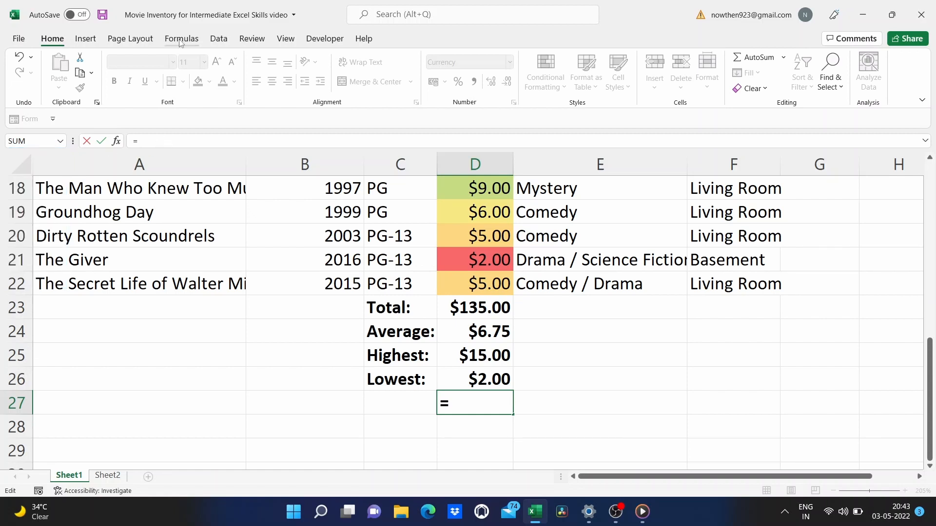
{"action": "left_click", "coordinate": [181, 40]}
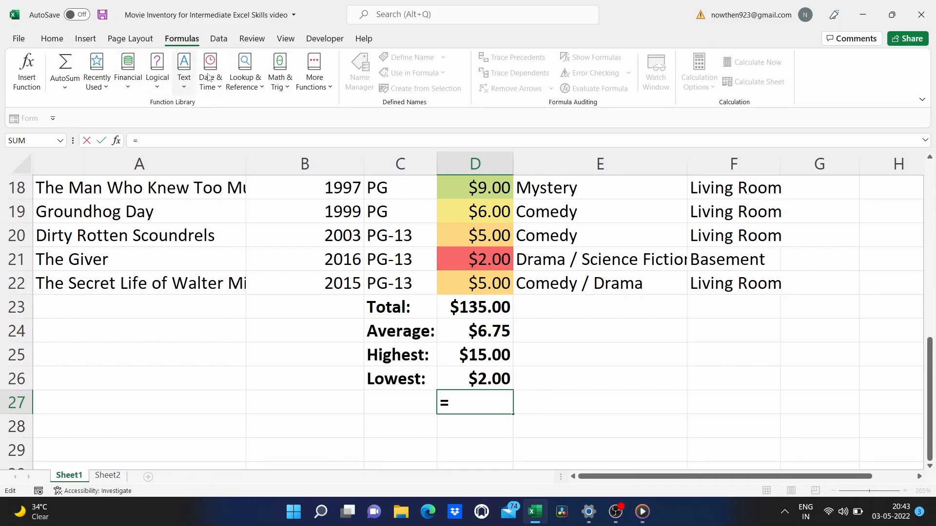
{"action": "left_click", "coordinate": [280, 77]}
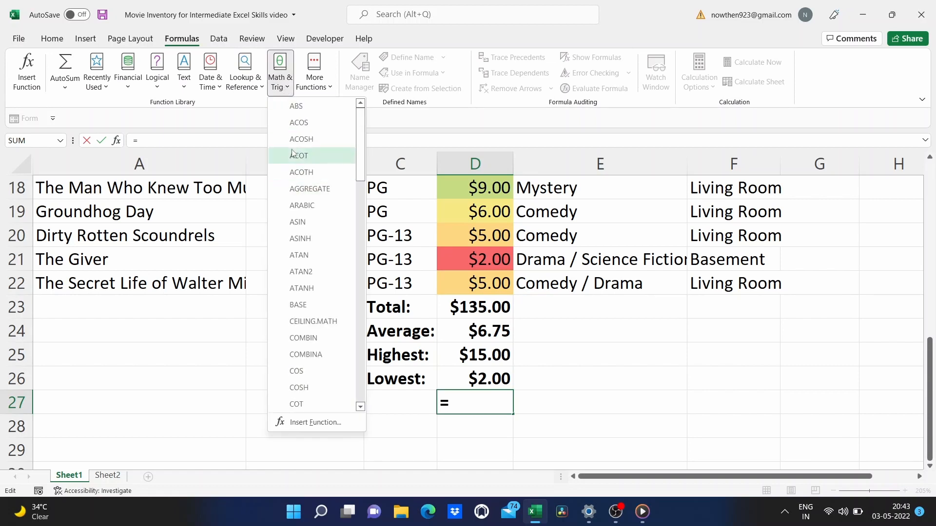
{"action": "left_click", "coordinate": [258, 90]}
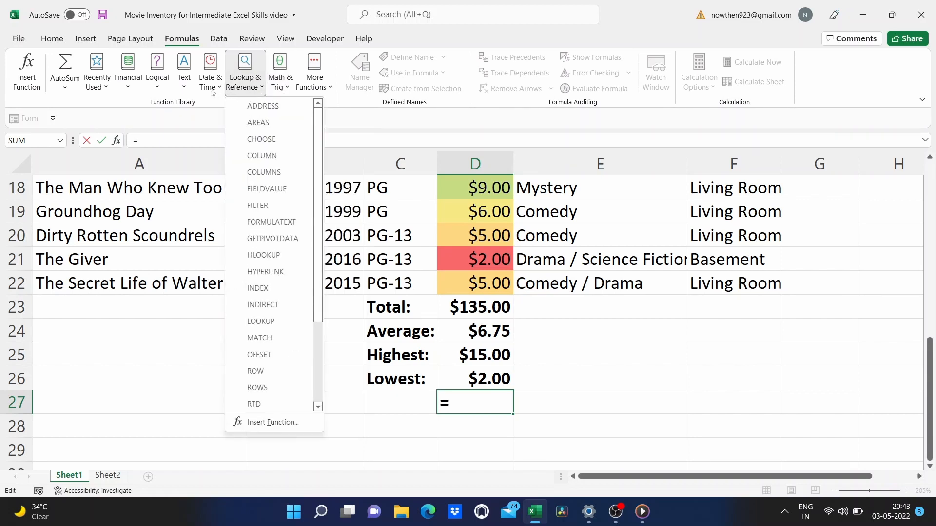
{"action": "left_click", "coordinate": [188, 88]}
{"action": "left_click", "coordinate": [157, 89]}
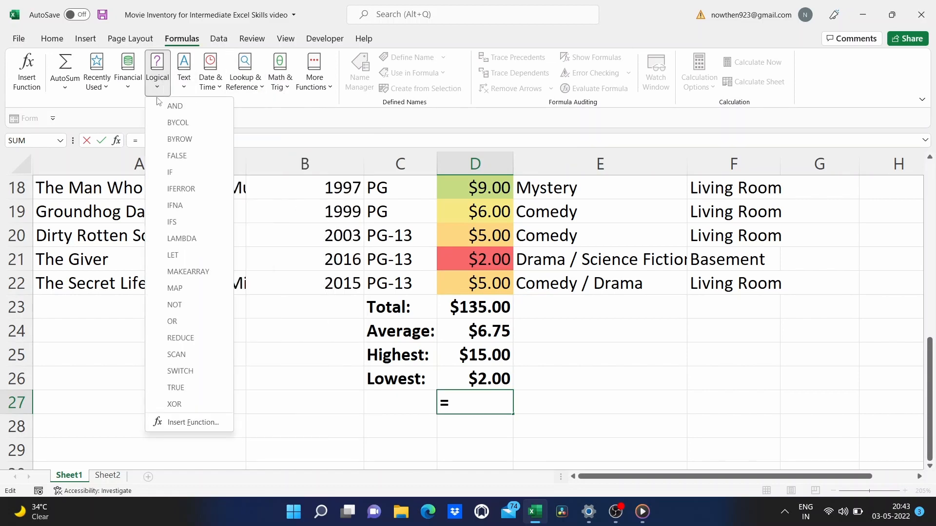
{"action": "left_click", "coordinate": [106, 88]}
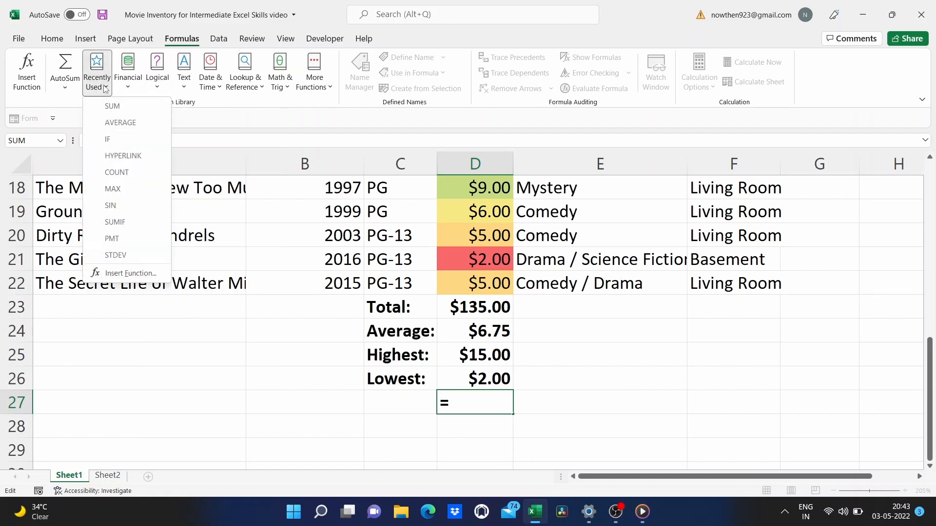
{"action": "left_click", "coordinate": [129, 87]}
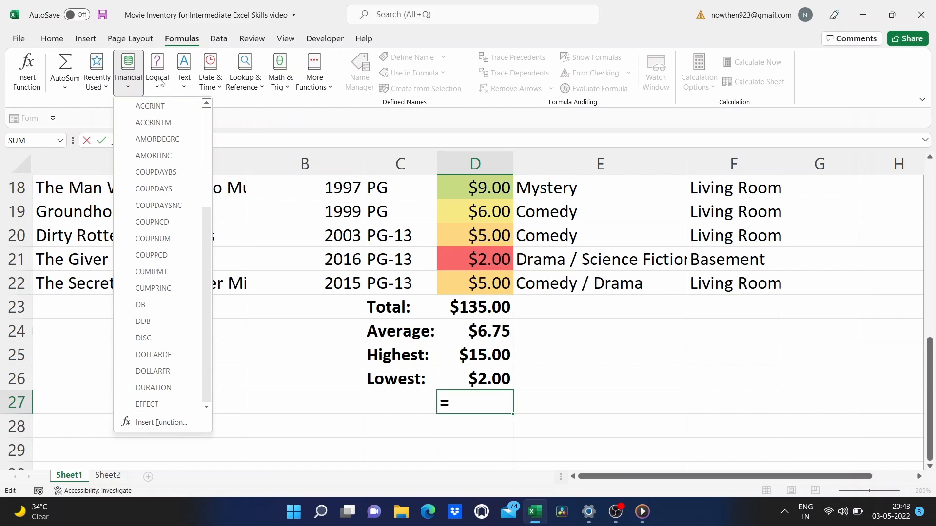
Search Insert Function for "count" to read the function's description, and close the dialog without inserting anything
{"action": "left_click", "coordinate": [157, 423]}
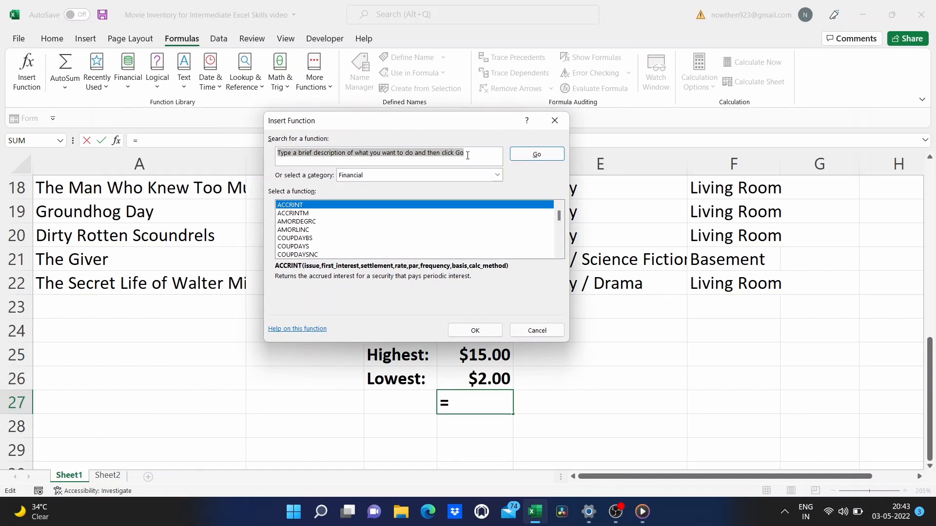
{"action": "key", "text": "BackSpace"}
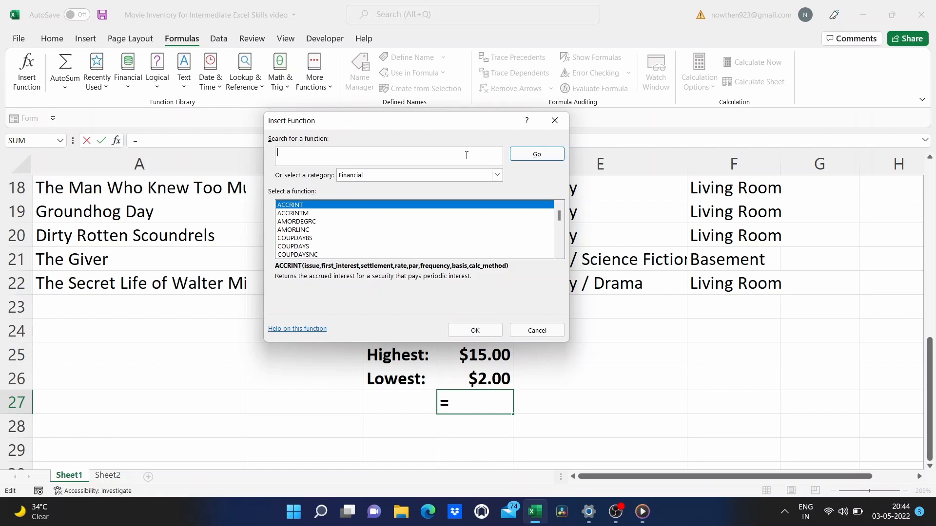
{"action": "type", "text": "count"}
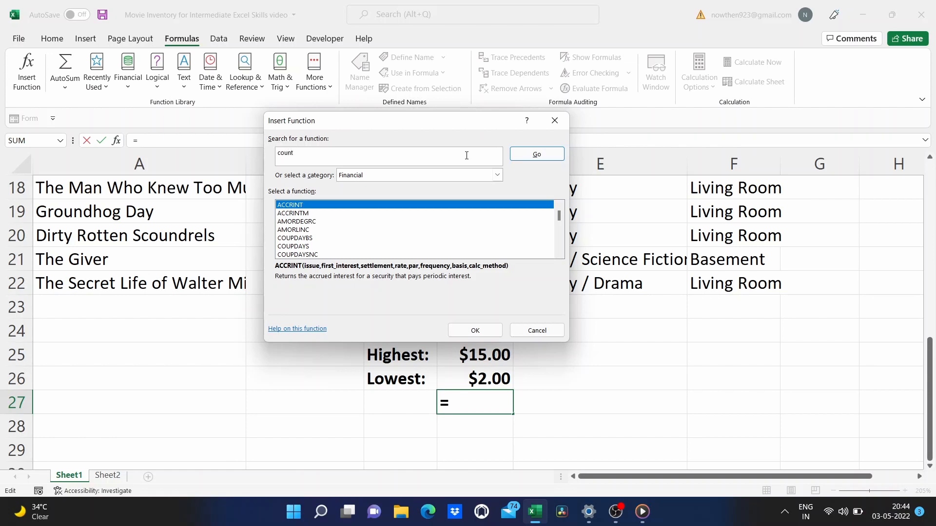
{"action": "left_click", "coordinate": [517, 159]}
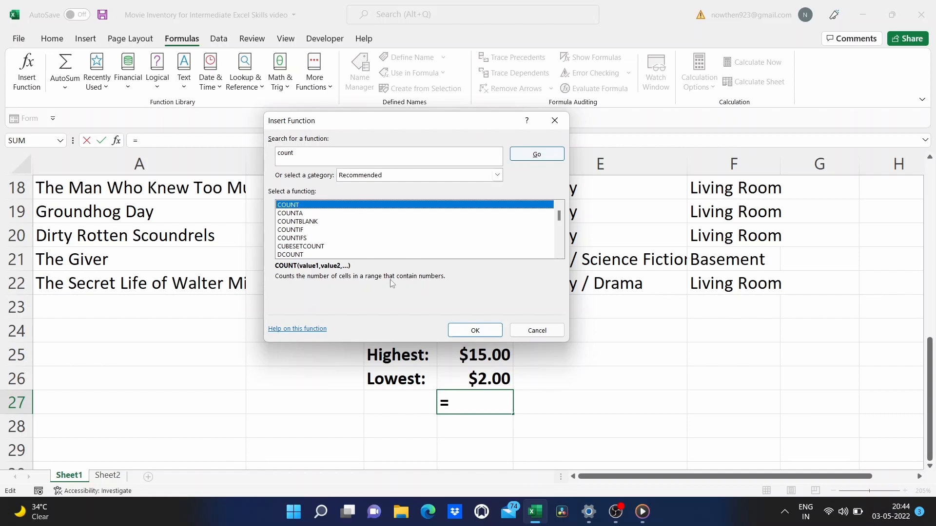
{"action": "left_click", "coordinate": [555, 121]}
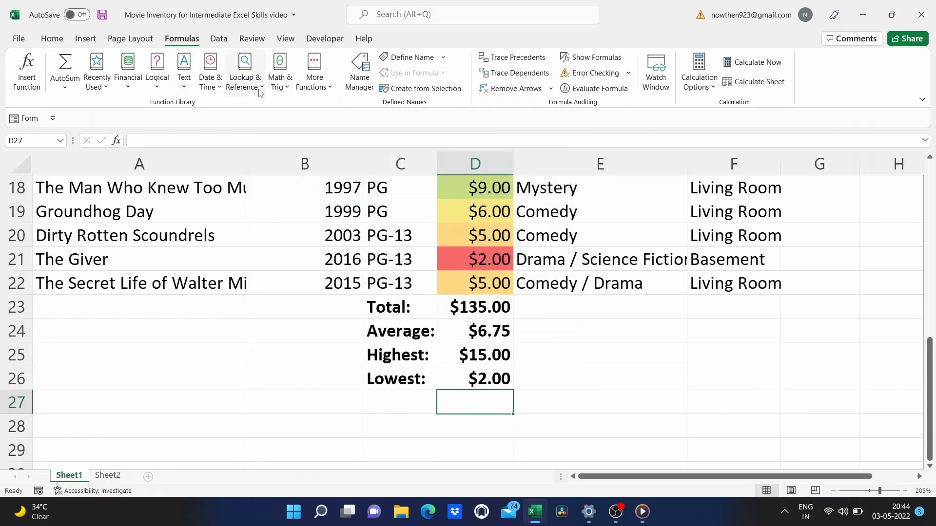
Examine the Lookup & Reference category in Insert Function, and close the dialog without inserting a function
{"action": "left_click", "coordinate": [245, 80]}
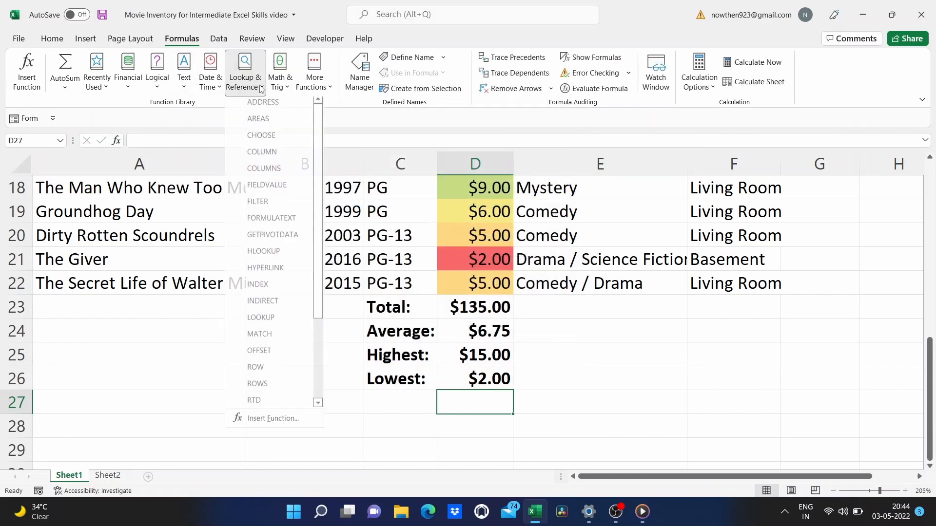
{"action": "left_click", "coordinate": [258, 423]}
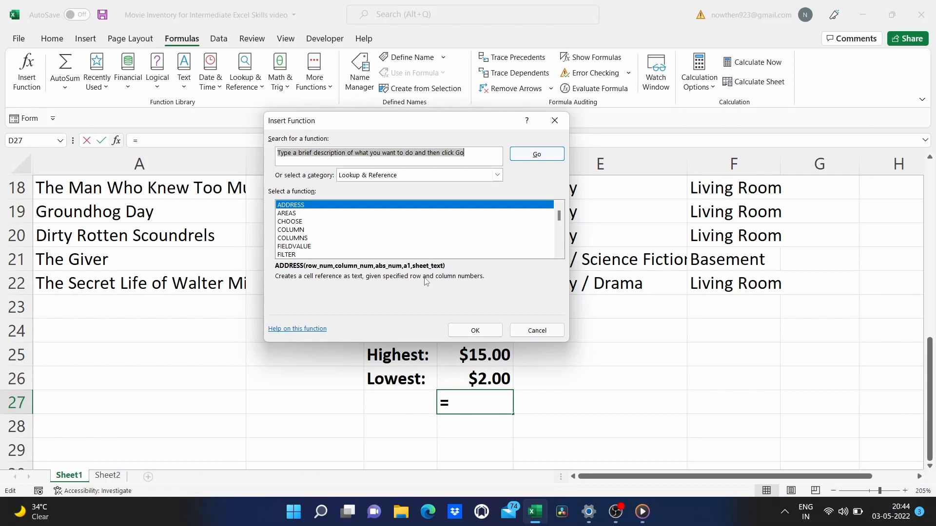
{"action": "left_click", "coordinate": [554, 122]}
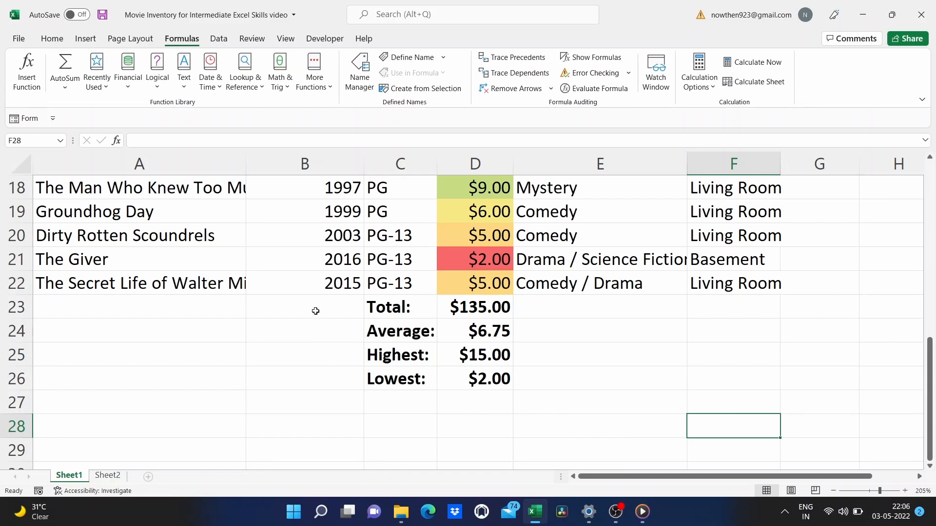
Autofill the year in B22 down column B to row 164, and undo the fills
{"action": "left_click", "coordinate": [301, 287]}
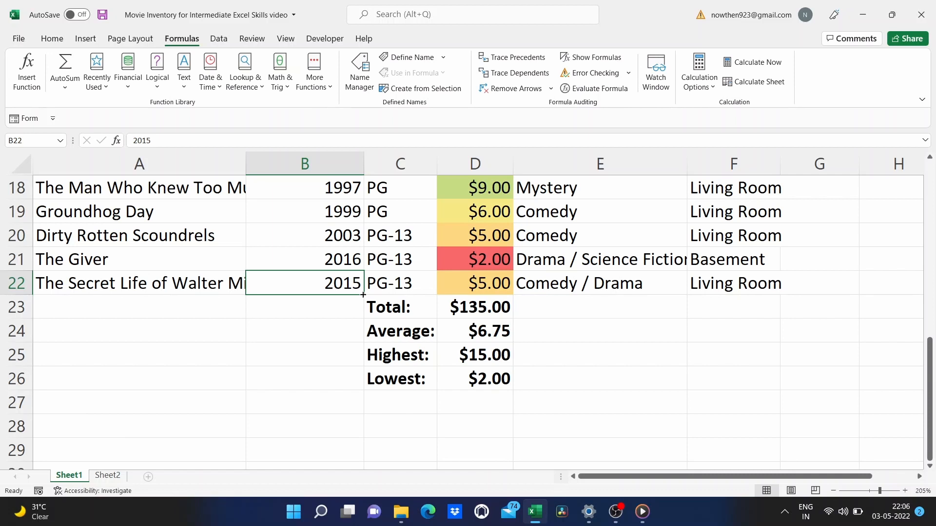
{"action": "left_click_drag", "start_coordinate": [363, 294], "coordinate": [363, 310]}
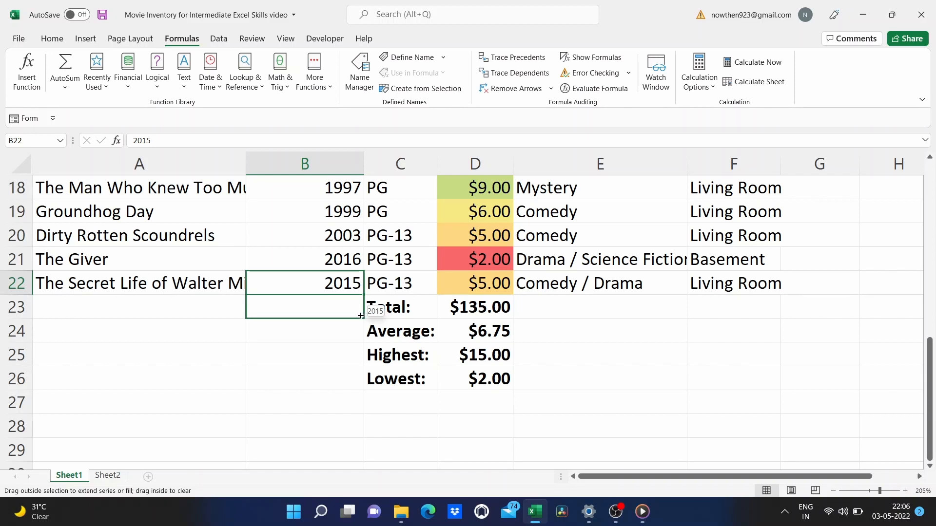
{"action": "left_click_drag", "start_coordinate": [360, 316], "coordinate": [362, 318]}
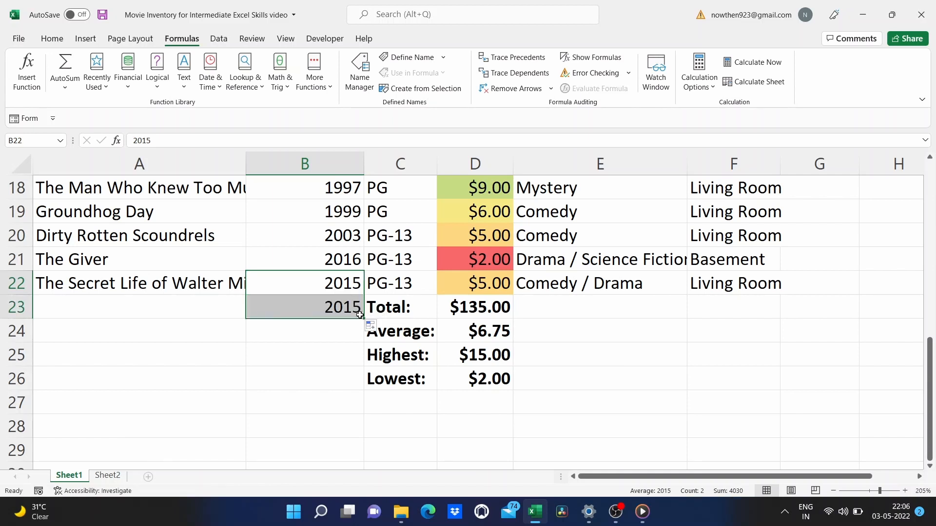
{"action": "left_click_drag", "start_coordinate": [363, 332], "coordinate": [361, 413]}
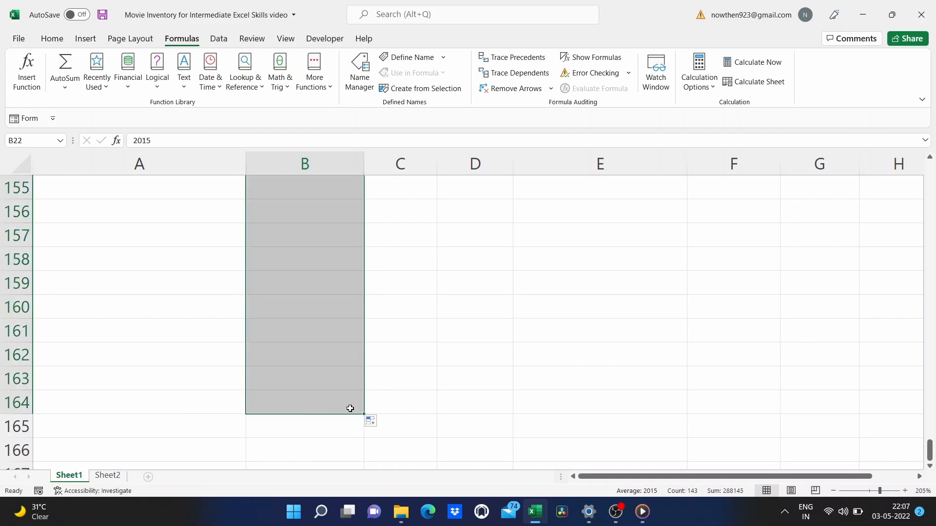
{"action": "scroll", "coordinate": [430, 340], "scroll_direction": "up", "scroll_amount": 5}
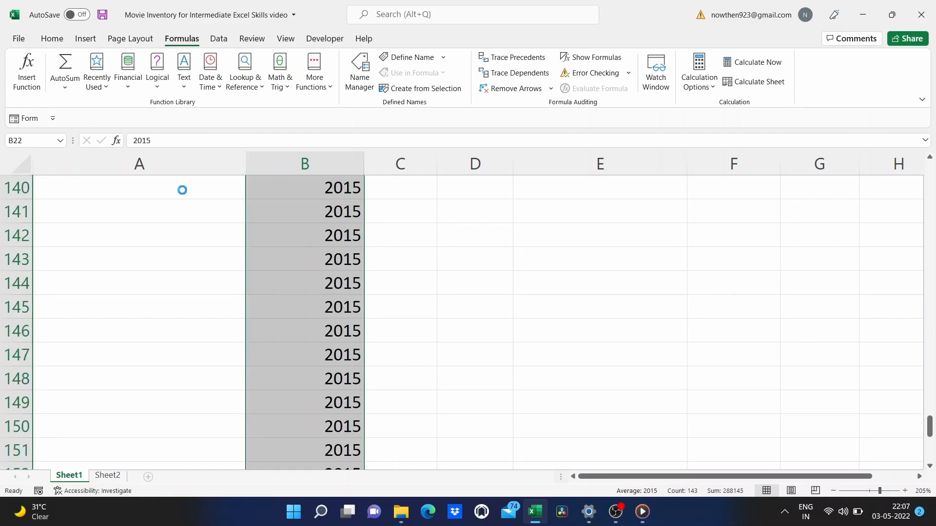
{"action": "key", "text": "ctrl+z"}
{"action": "key", "text": "ctrl+z"}
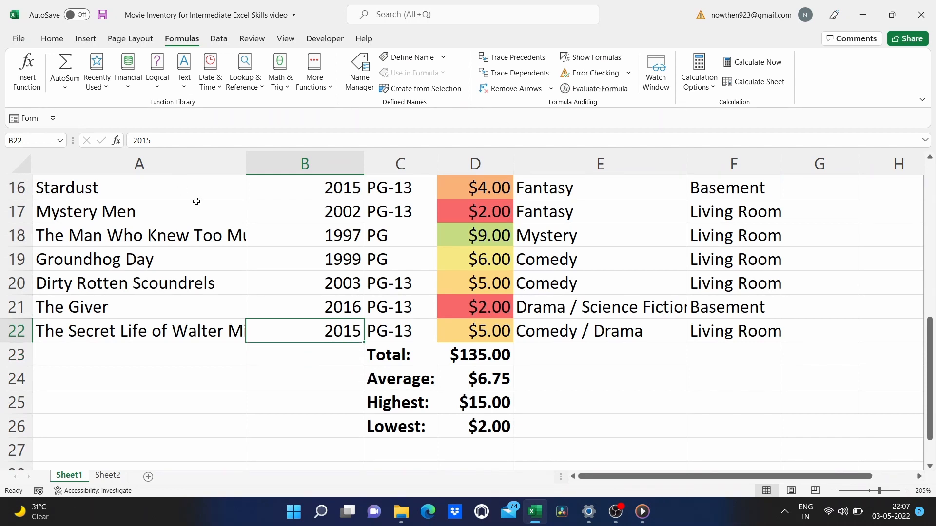
Autofill the movie title in A22 down column A to row 29
{"action": "left_click", "coordinate": [224, 333]}
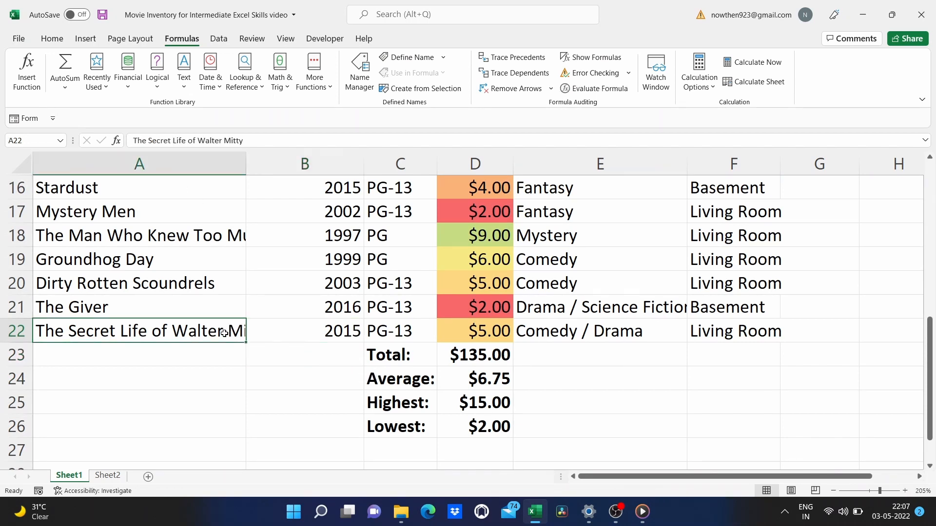
{"action": "left_click_drag", "start_coordinate": [245, 343], "coordinate": [239, 479]}
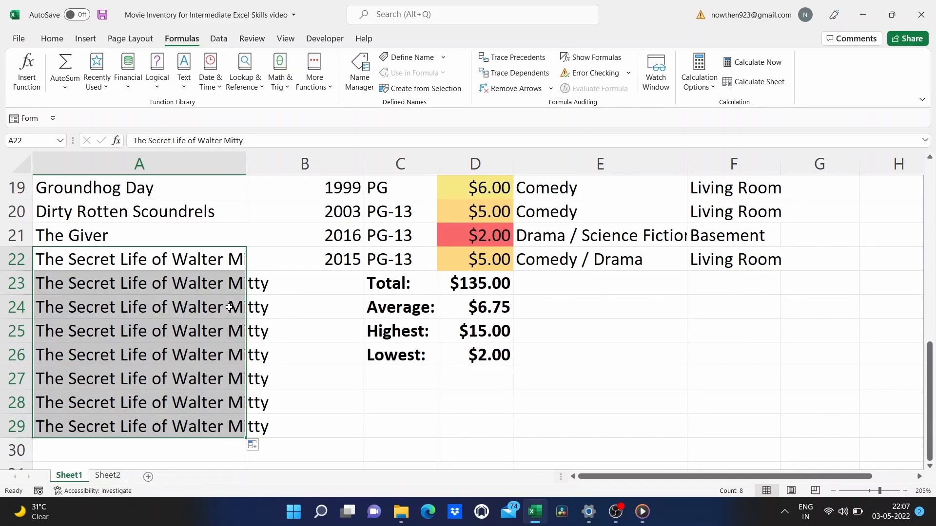
Undo the title fill in column A, and try extending the year series from B21:B22 down column B to row 32
{"action": "key", "text": "ctrl+z"}
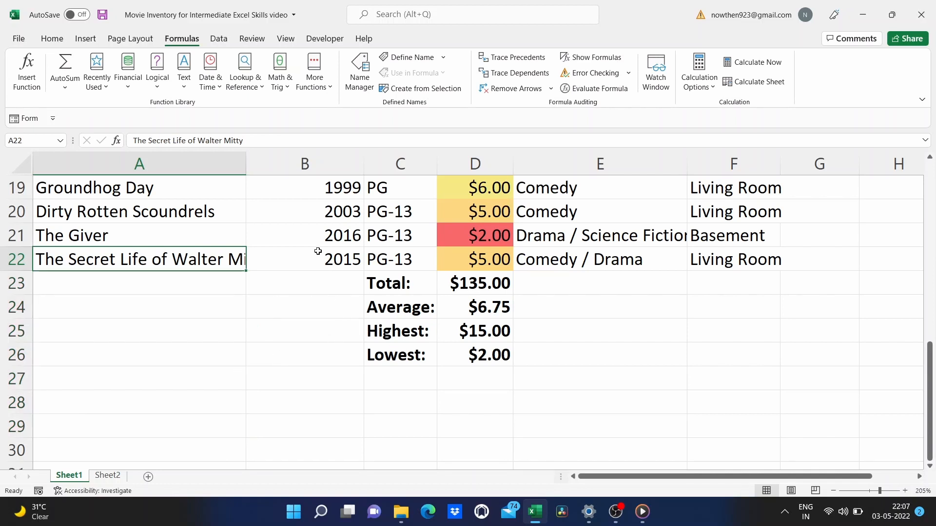
{"action": "left_click_drag", "start_coordinate": [300, 235], "coordinate": [309, 252]}
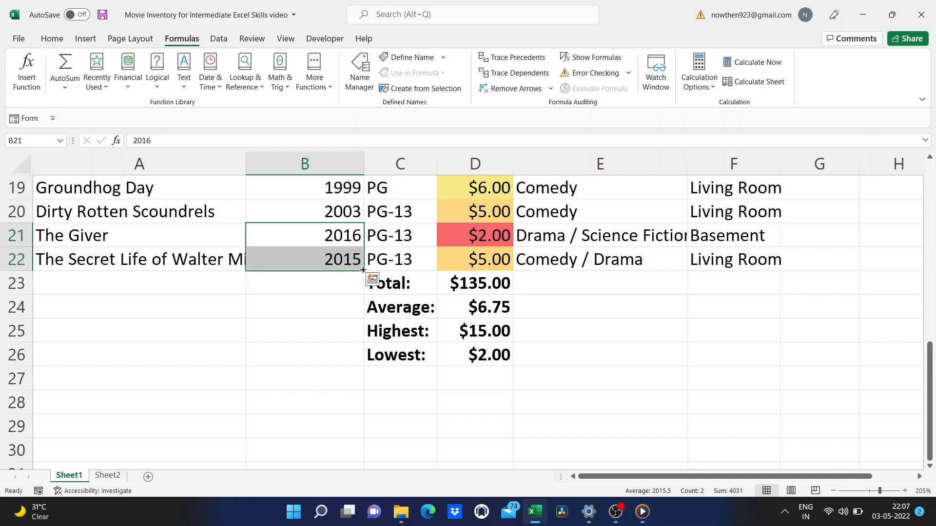
{"action": "left_click_drag", "start_coordinate": [364, 270], "coordinate": [370, 441]}
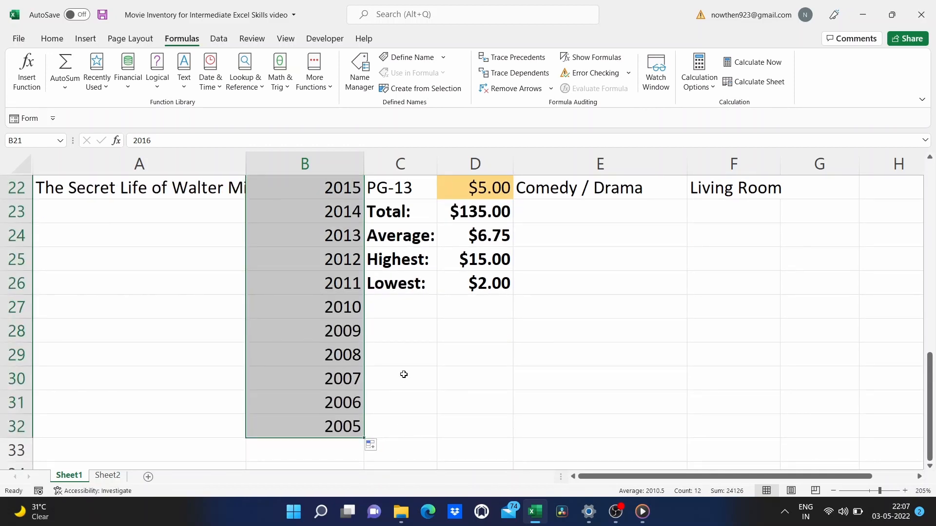
{"action": "scroll", "coordinate": [403, 375], "scroll_direction": "up", "scroll_amount": 1}
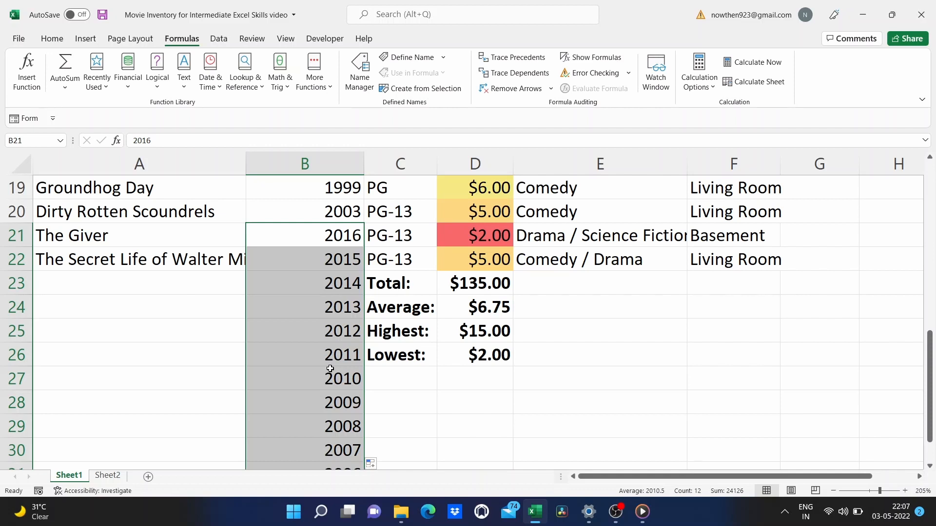
{"action": "key", "text": "ctrl+z"}
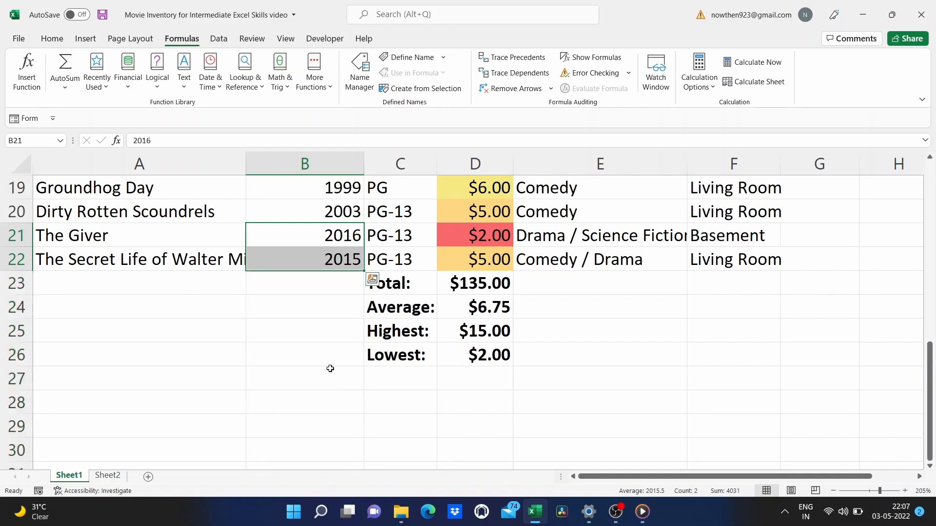
Autofill the SUM formula from D23 across into E23
{"action": "left_click", "coordinate": [469, 286]}
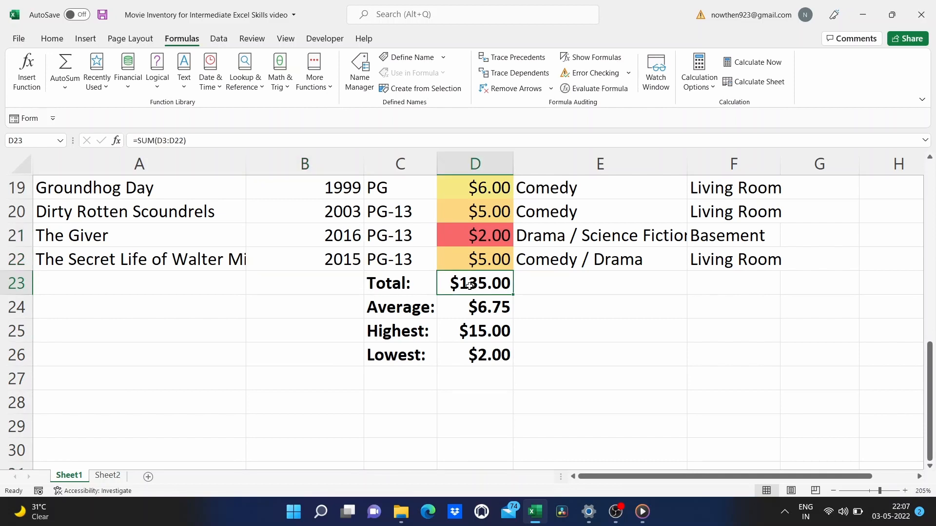
{"action": "left_click_drag", "start_coordinate": [512, 294], "coordinate": [608, 291]}
{"action": "left_click", "coordinate": [637, 322]}
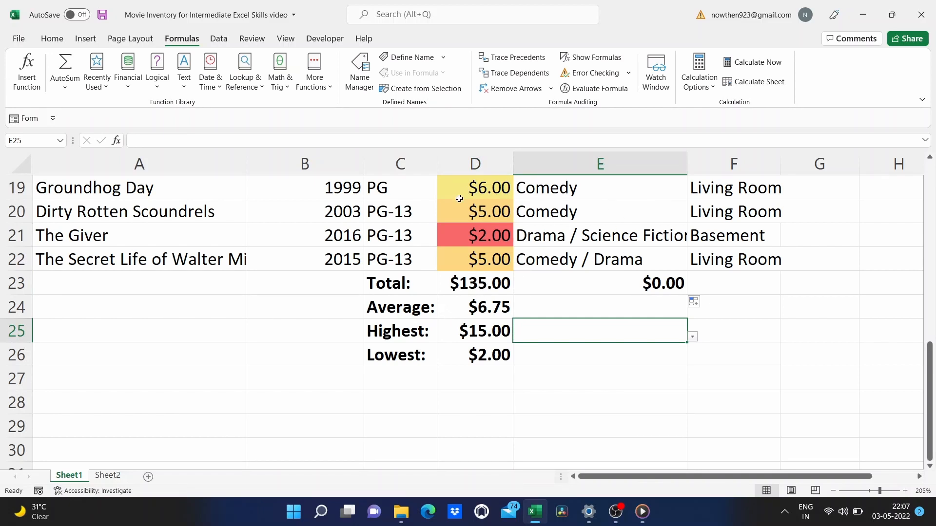
{"action": "scroll", "coordinate": [491, 234], "scroll_direction": "up", "scroll_amount": 1}
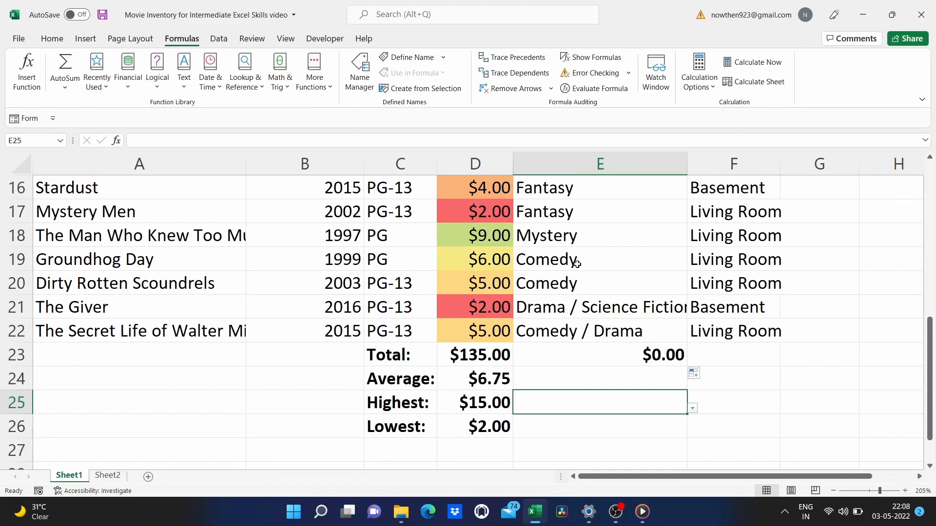
Autofill the SUM formula from D23 backward across row 23 to B23
{"action": "left_click", "coordinate": [489, 358]}
{"action": "left_click", "coordinate": [488, 367]}
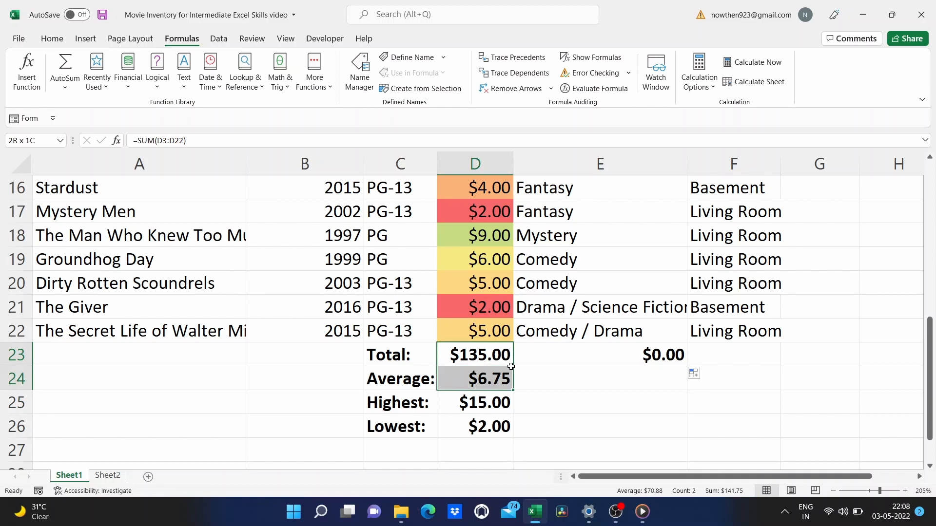
{"action": "left_click", "coordinate": [505, 361]}
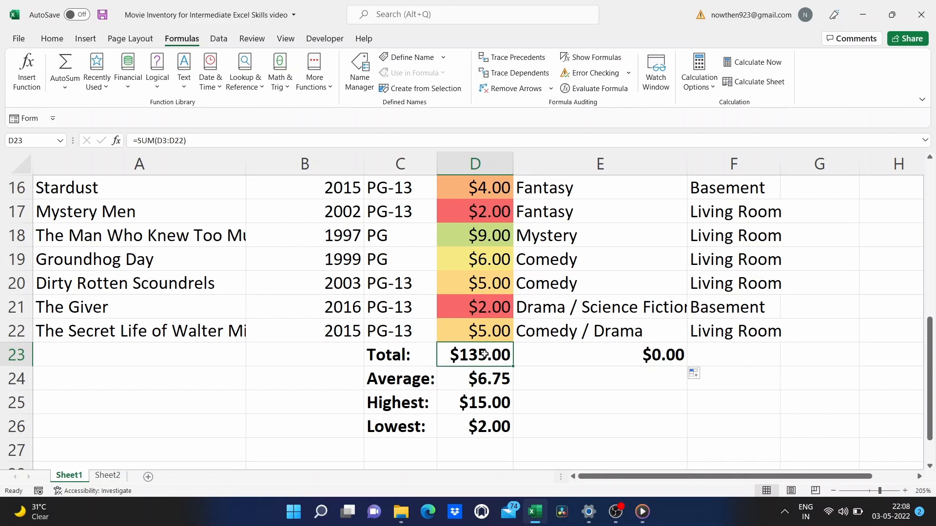
{"action": "left_click_drag", "start_coordinate": [504, 366], "coordinate": [296, 366]}
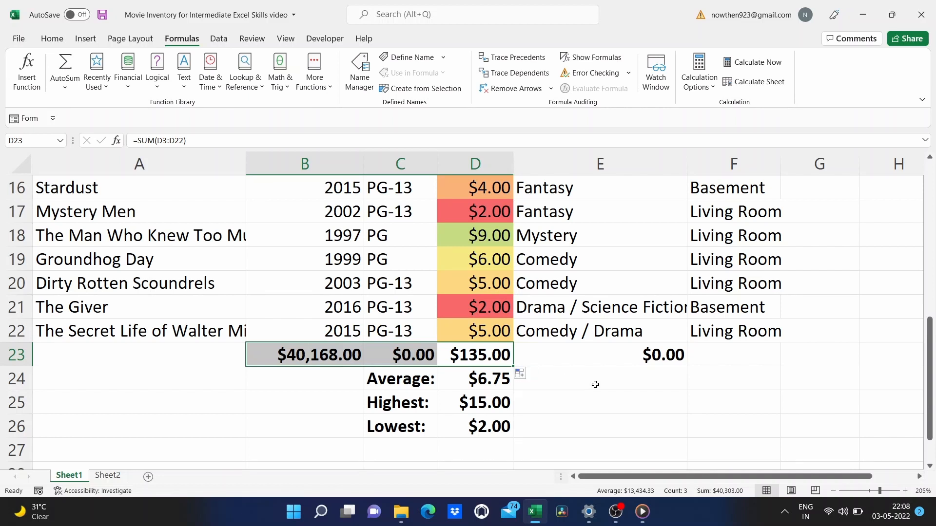
Enter "january" in G3 and autofill the month series down column G to row 12
{"action": "scroll", "coordinate": [595, 384], "scroll_direction": "down", "scroll_amount": 2, "text": "ctrl"}
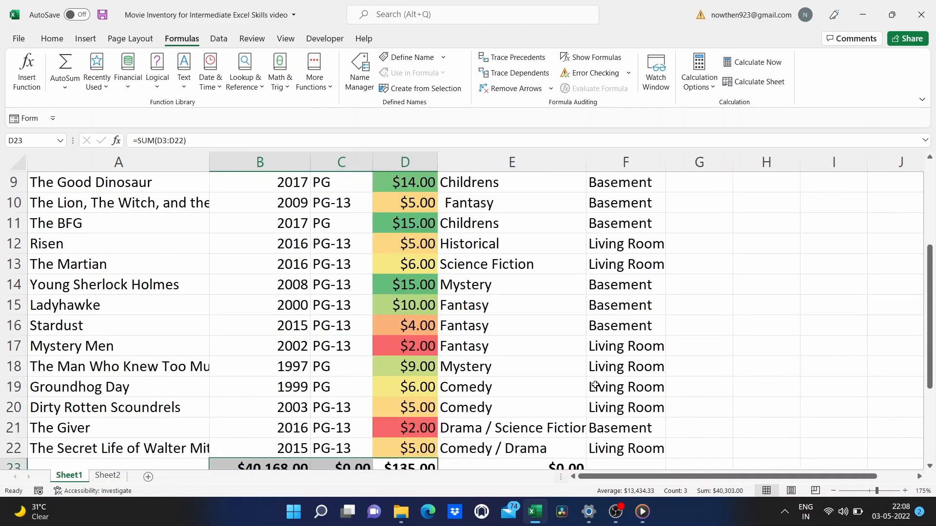
{"action": "scroll", "coordinate": [690, 265], "scroll_direction": "up", "scroll_amount": 3}
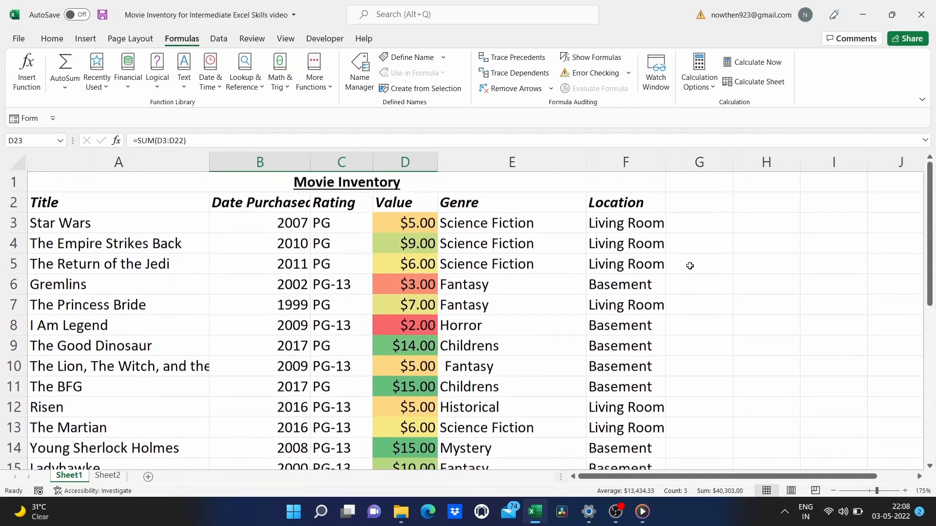
{"action": "left_click", "coordinate": [701, 230]}
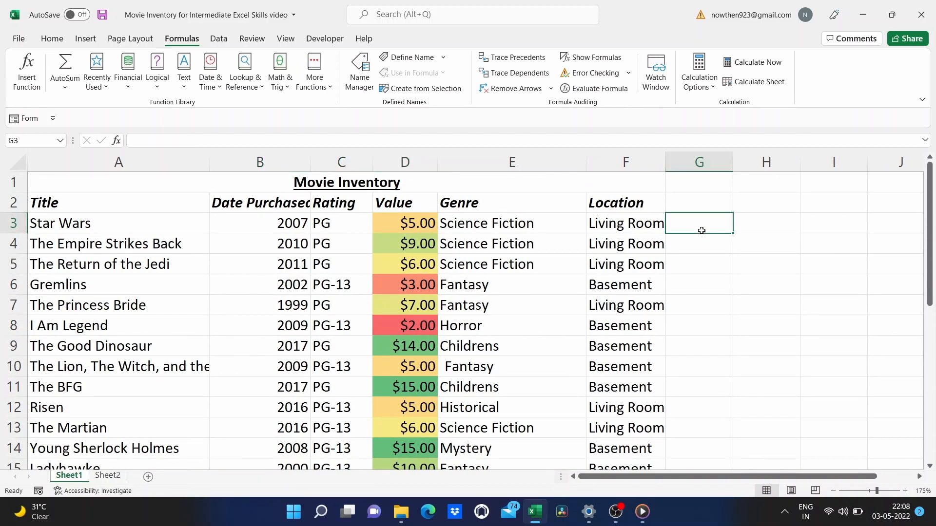
{"action": "type", "text": "januaryt"}
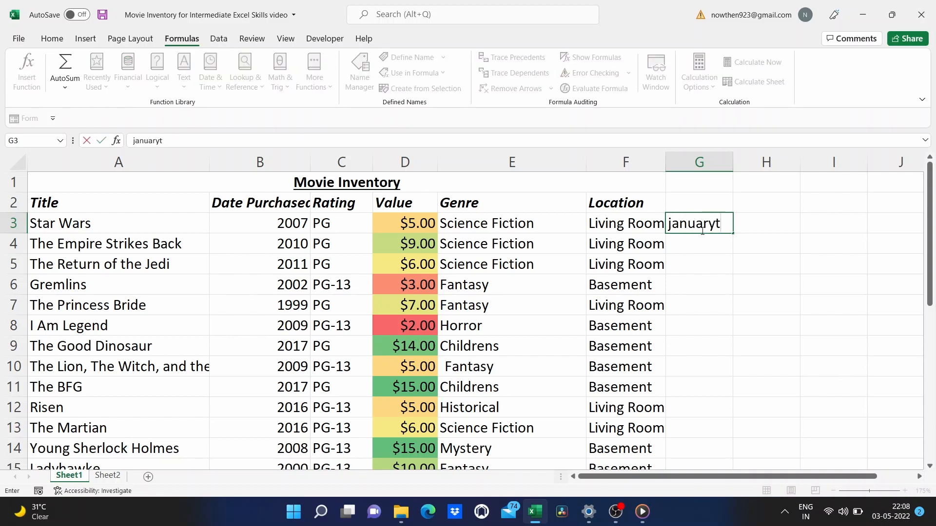
{"action": "key", "text": "BackSpace"}
{"action": "left_click_drag", "start_coordinate": [733, 234], "coordinate": [731, 417]}
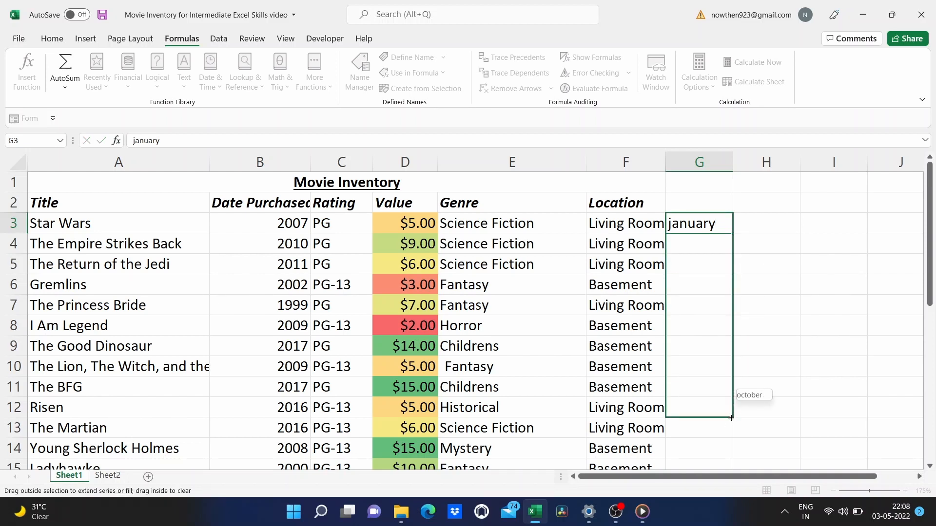
{"action": "left_click_drag", "start_coordinate": [731, 418], "coordinate": [730, 418]}
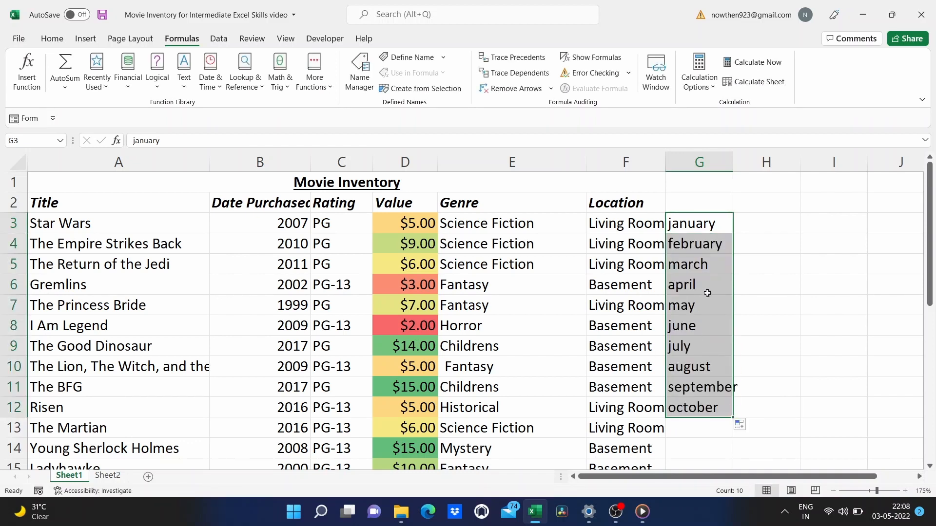
Enter "monday" in H3 and autofill the weekday series down column H to row 25
{"action": "left_click", "coordinate": [759, 228]}
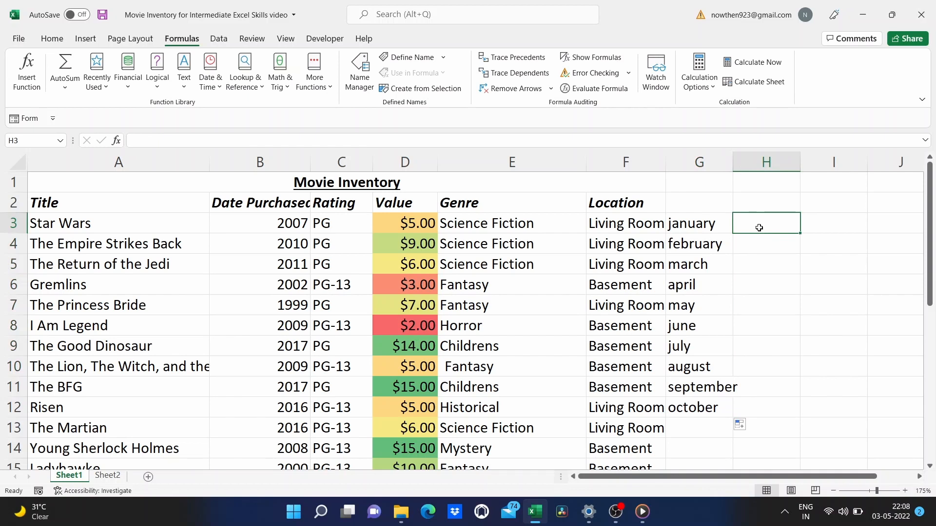
{"action": "type", "text": "monday"}
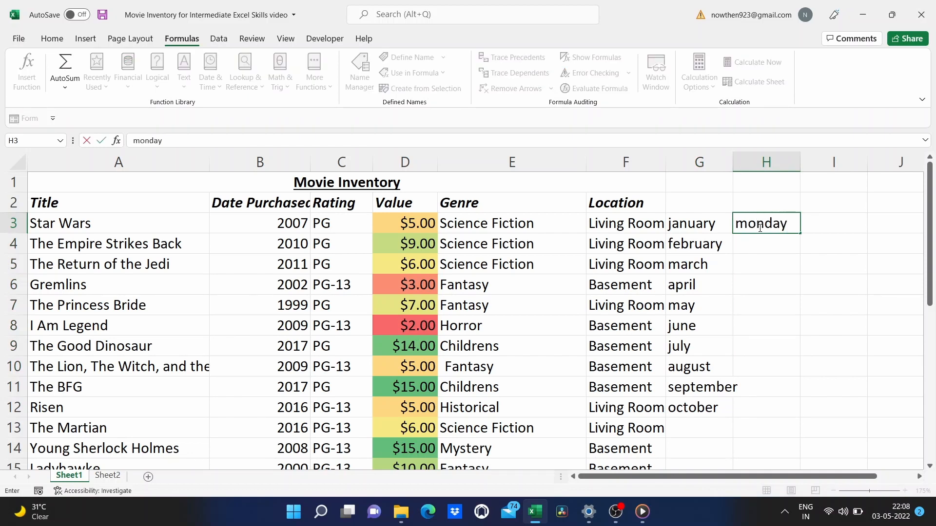
{"action": "double_click", "coordinate": [800, 234]}
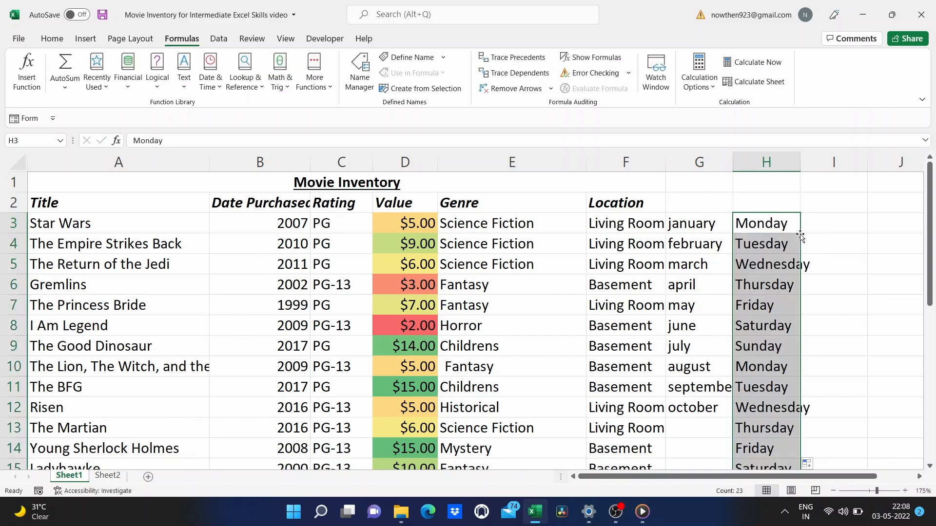
Enter the date "1-jan" in I3 and autofill consecutive dates down column I to row 11
{"action": "left_click", "coordinate": [821, 223]}
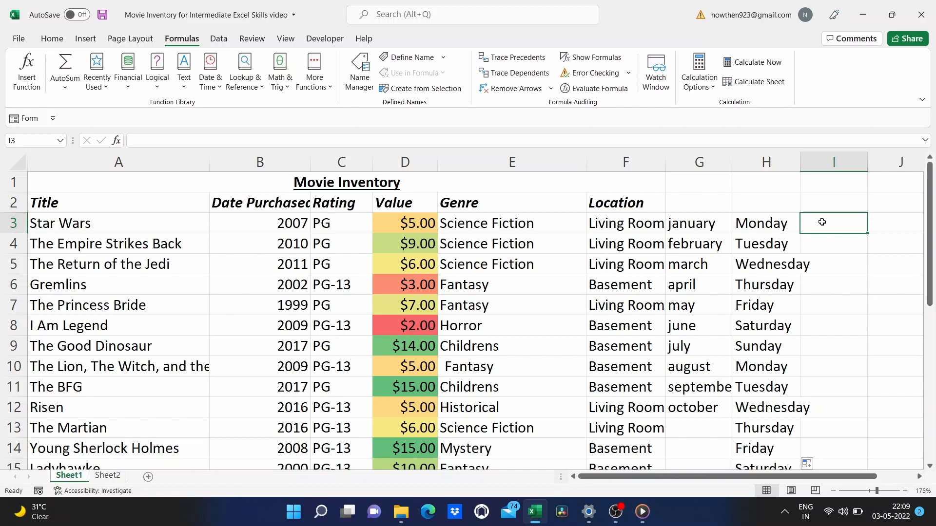
{"action": "type", "text": "1-"}
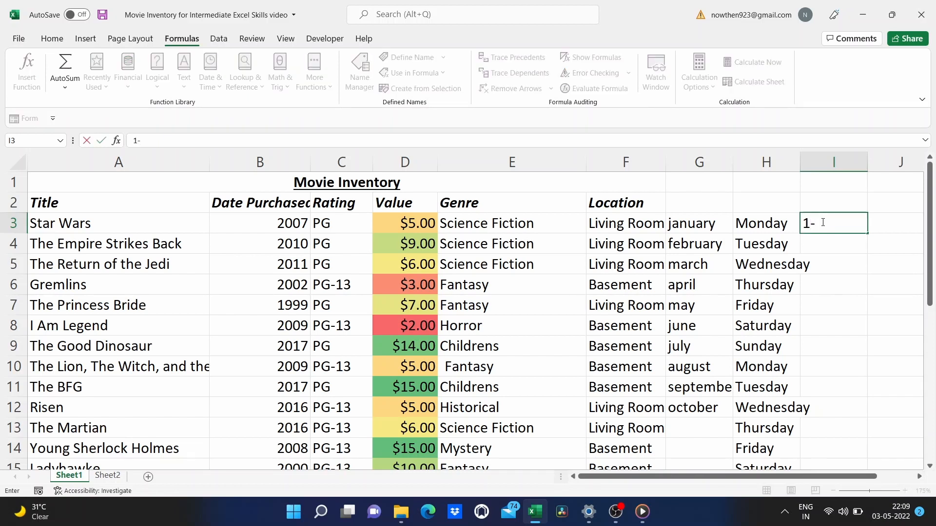
{"action": "type", "text": "jan"}
{"action": "left_click_drag", "start_coordinate": [868, 233], "coordinate": [871, 395]}
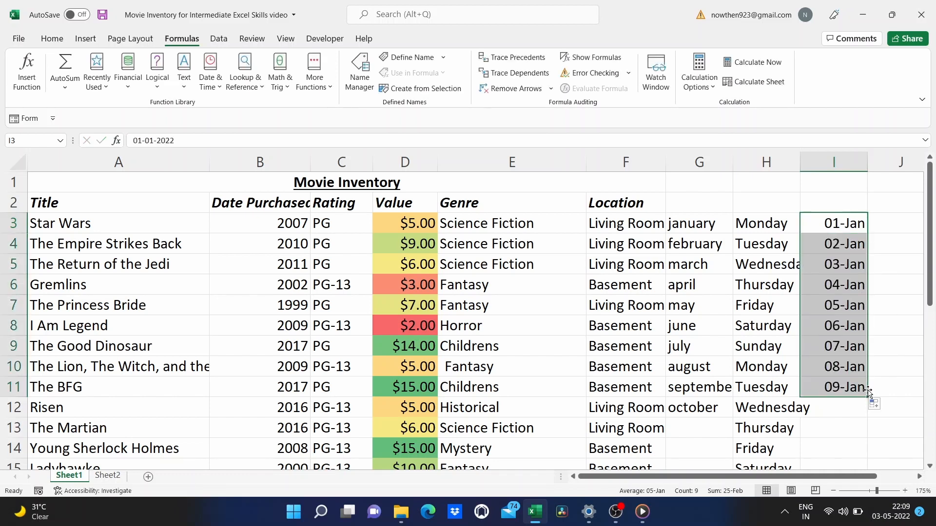
Clear the contents of the month, weekday and date series in G3:I25
{"action": "left_click", "coordinate": [900, 230]}
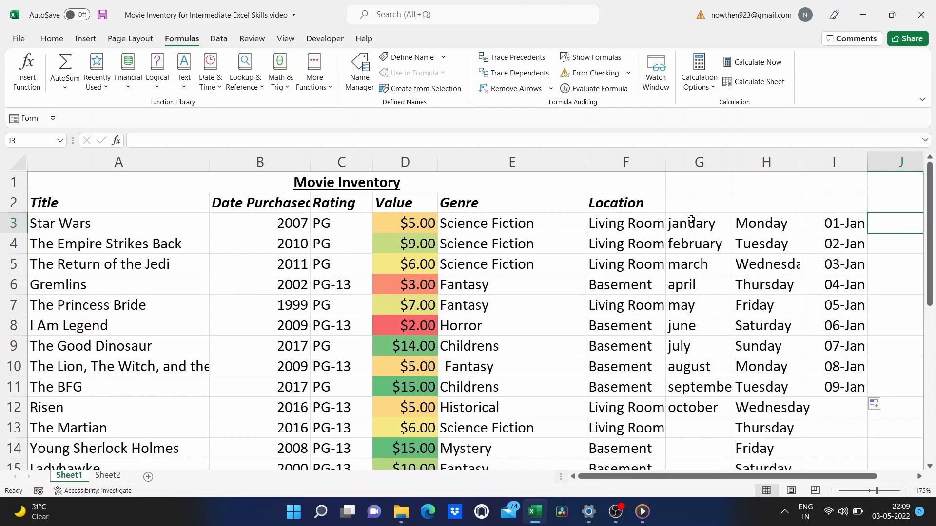
{"action": "left_click_drag", "start_coordinate": [691, 220], "coordinate": [828, 447]}
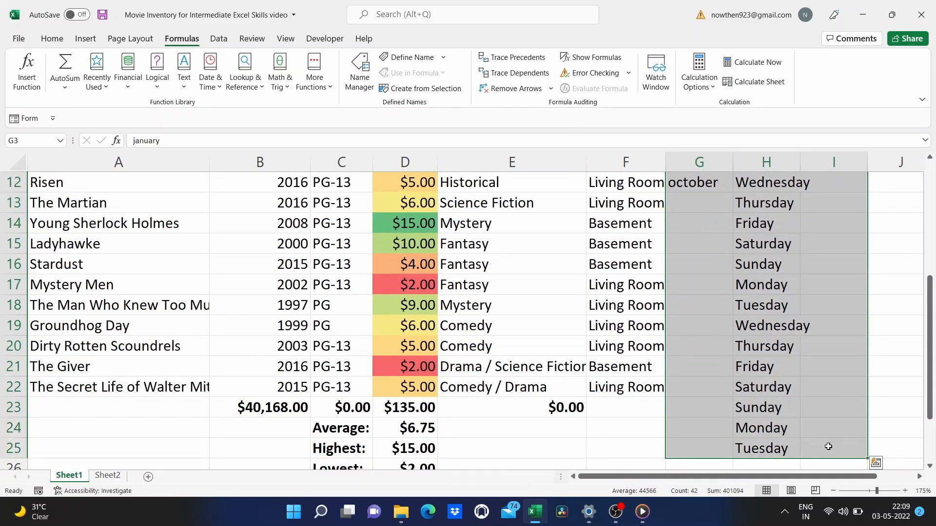
{"action": "right_click", "coordinate": [807, 386]}
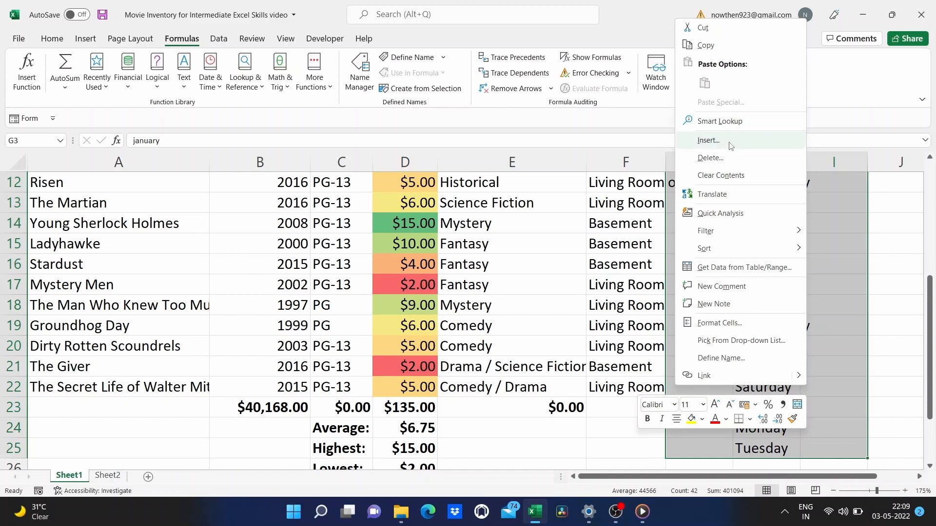
{"action": "left_click", "coordinate": [721, 175]}
{"action": "scroll", "coordinate": [729, 176], "scroll_direction": "up", "scroll_amount": 4}
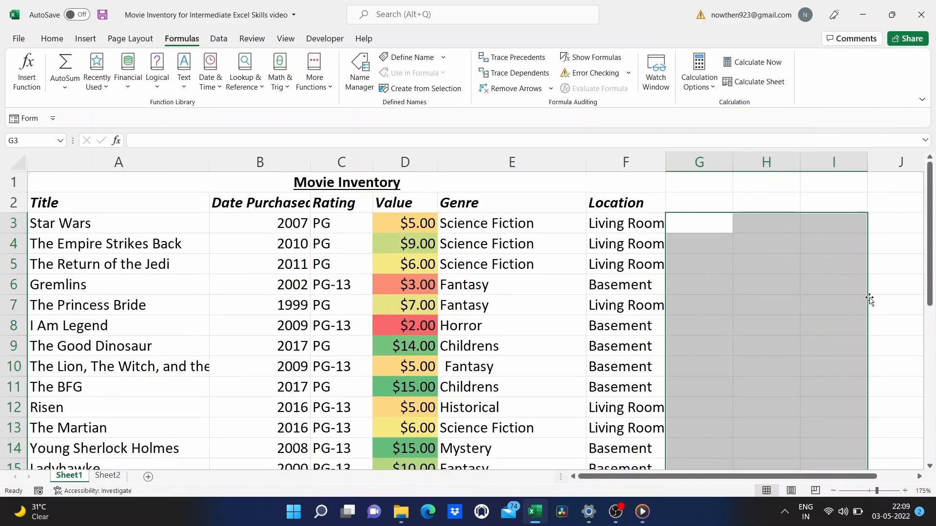
{"action": "left_click", "coordinate": [900, 298]}
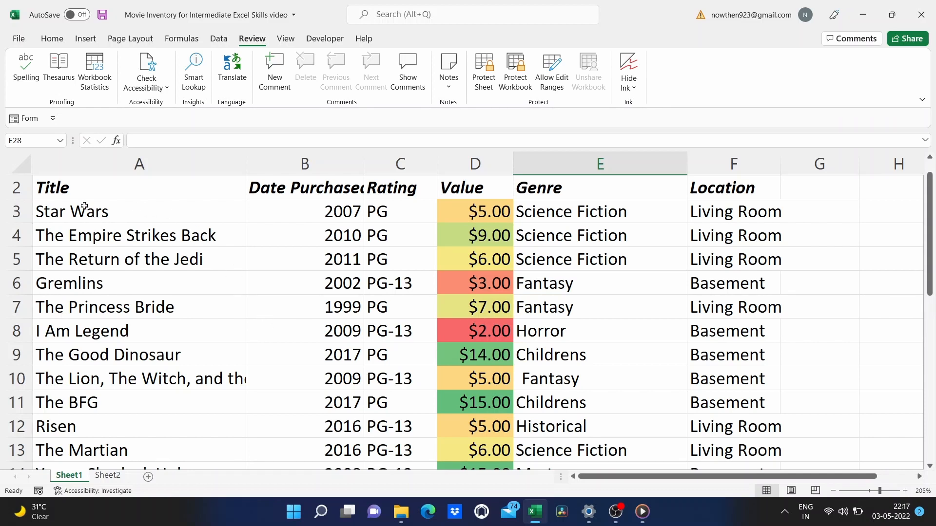
Sort the movie list alphabetically by Title, from A to Z
{"action": "left_click", "coordinate": [121, 211]}
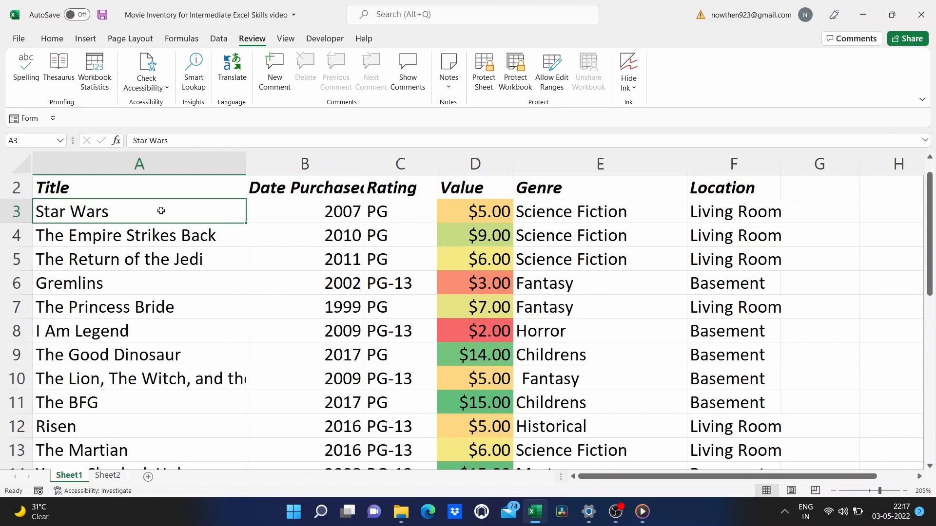
{"action": "scroll", "coordinate": [160, 211], "scroll_direction": "up", "scroll_amount": 1}
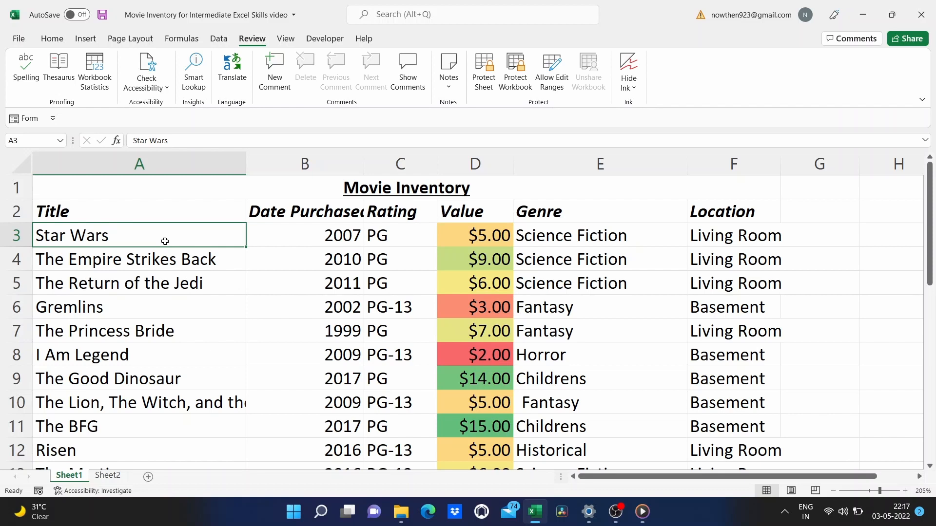
{"action": "left_click", "coordinate": [51, 38]}
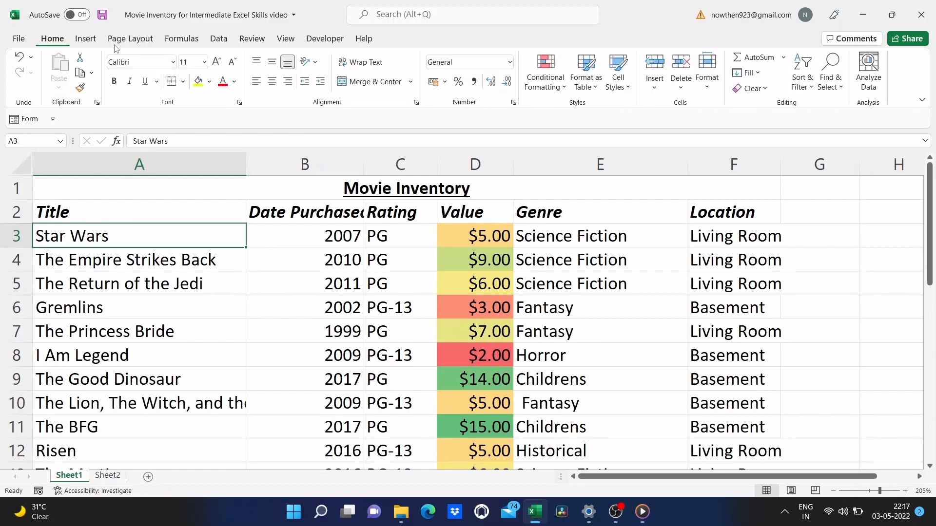
{"action": "left_click", "coordinate": [215, 44]}
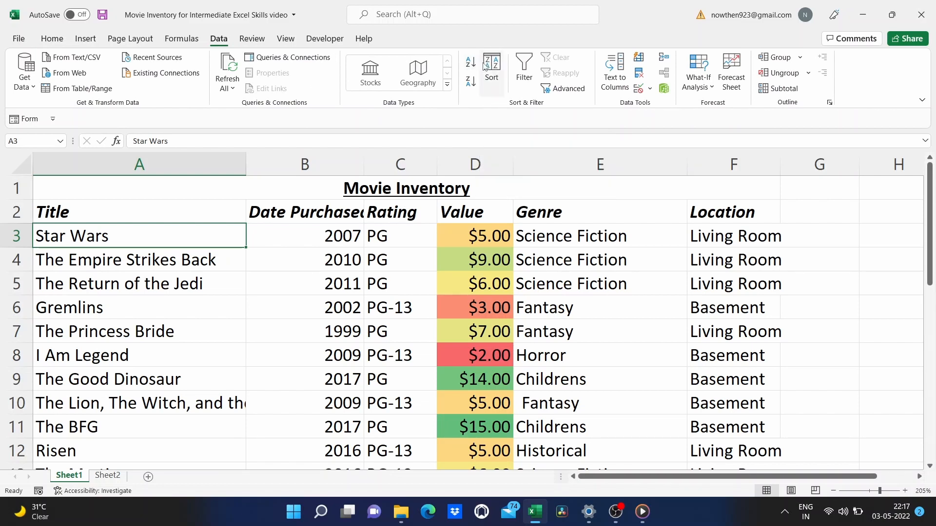
{"action": "left_click", "coordinate": [52, 39]}
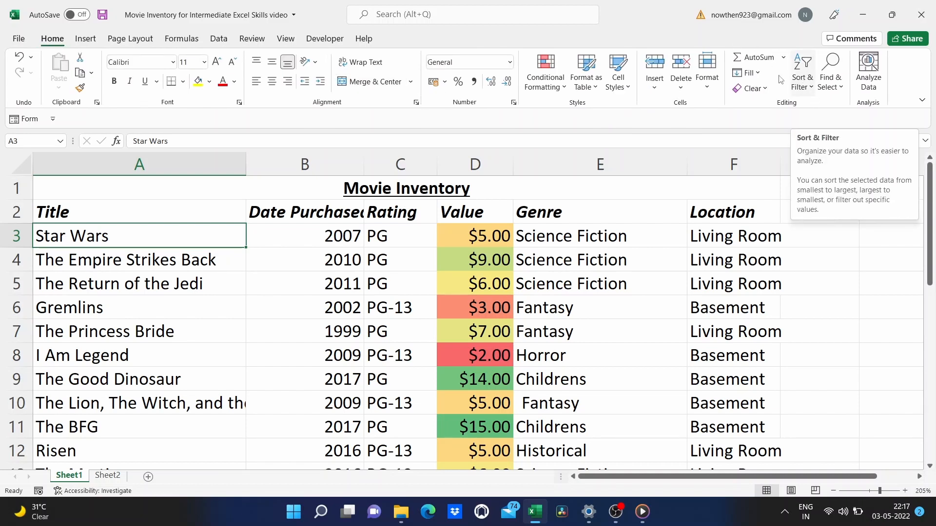
{"action": "left_click", "coordinate": [218, 39]}
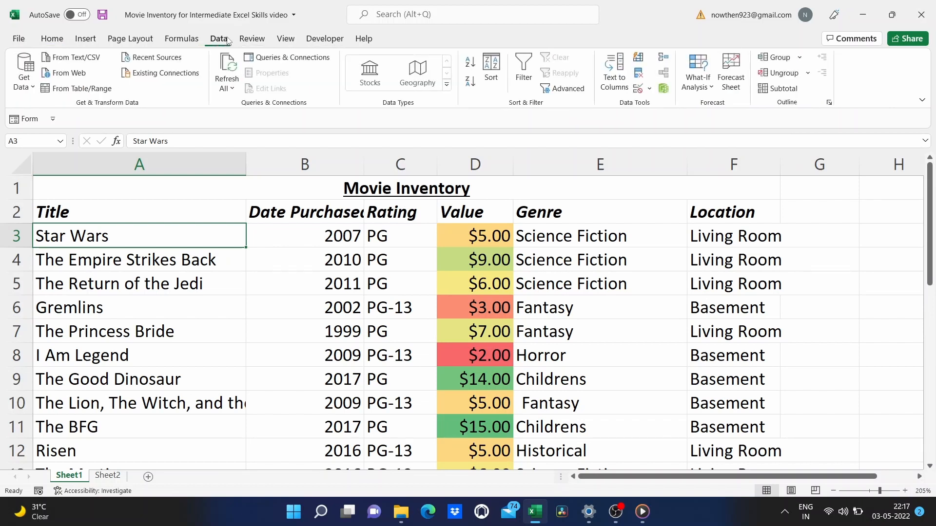
{"action": "left_click", "coordinate": [471, 63]}
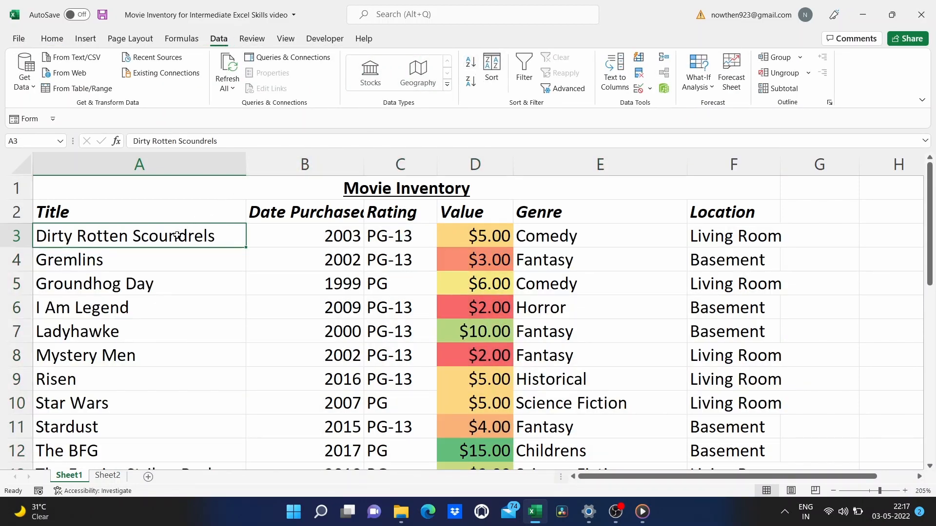
Turn on filtering for the movie list's header row, A2:F2
{"action": "scroll", "coordinate": [183, 383], "scroll_direction": "down", "scroll_amount": 3}
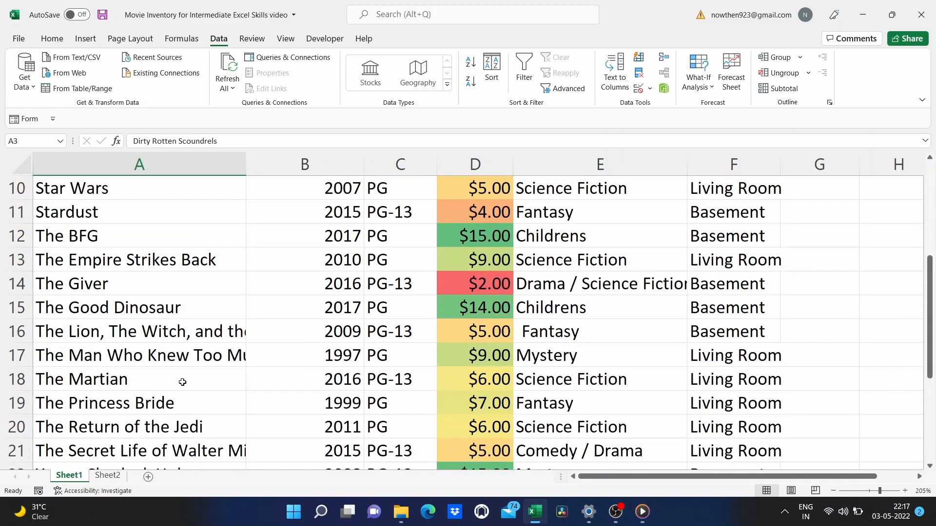
{"action": "scroll", "coordinate": [183, 382], "scroll_direction": "down", "scroll_amount": 1}
{"action": "scroll", "coordinate": [183, 382], "scroll_direction": "up", "scroll_amount": 4}
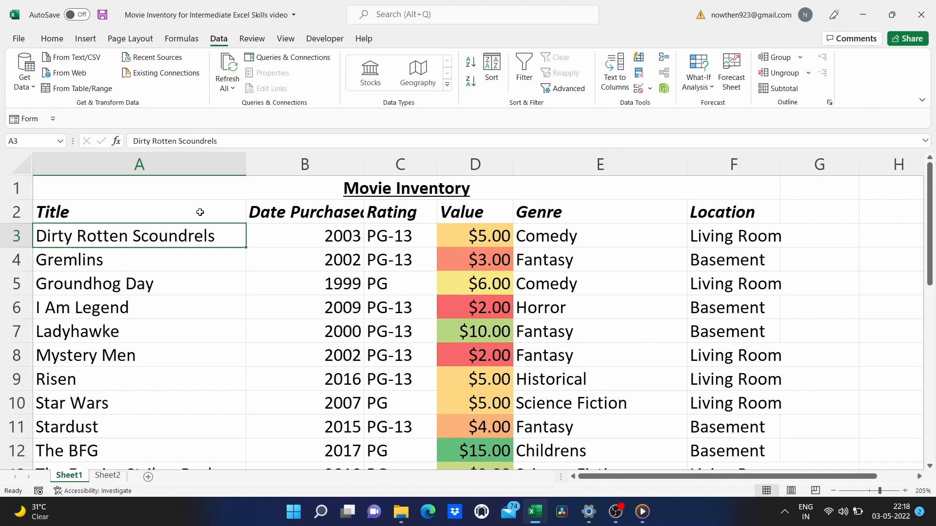
{"action": "left_click_drag", "start_coordinate": [200, 212], "coordinate": [727, 211]}
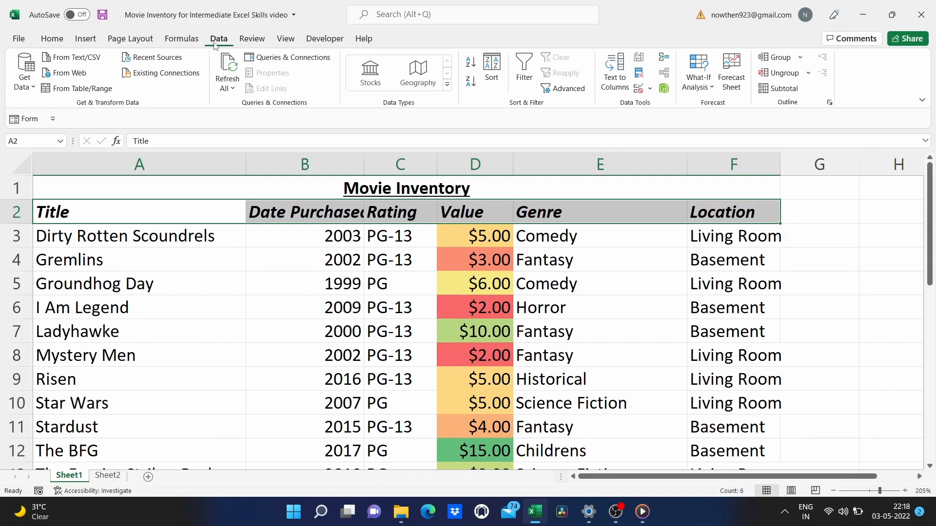
{"action": "left_click", "coordinate": [524, 69]}
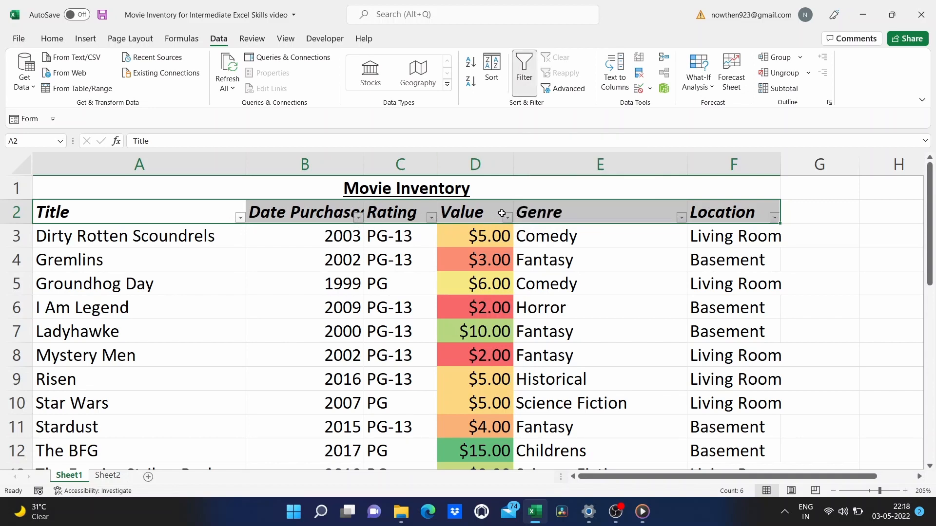
{"action": "left_click", "coordinate": [552, 191]}
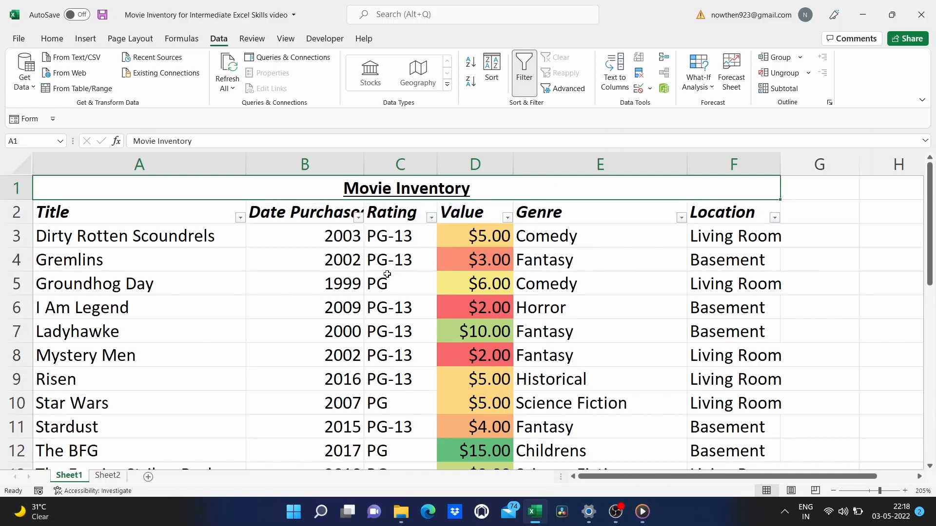
Filter the movie list by Rating to show only PG movies
{"action": "left_click", "coordinate": [431, 217]}
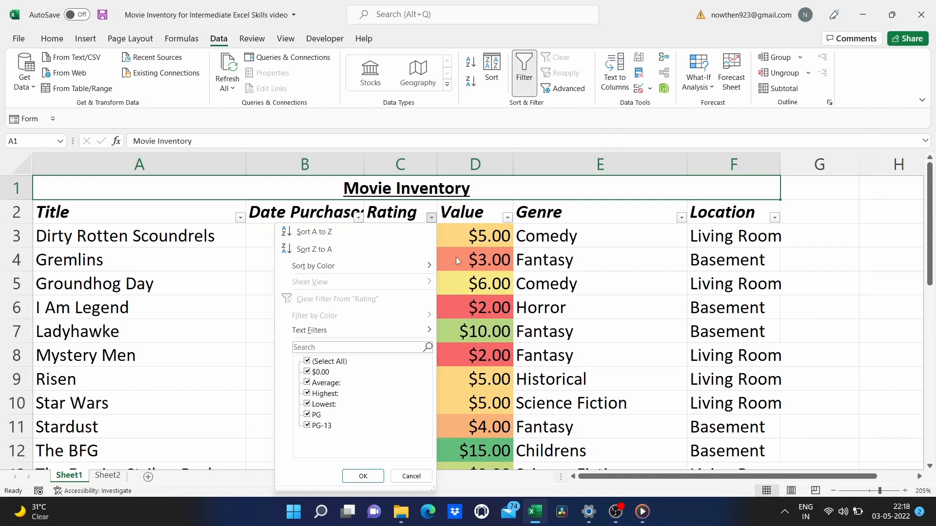
{"action": "left_click", "coordinate": [544, 187]}
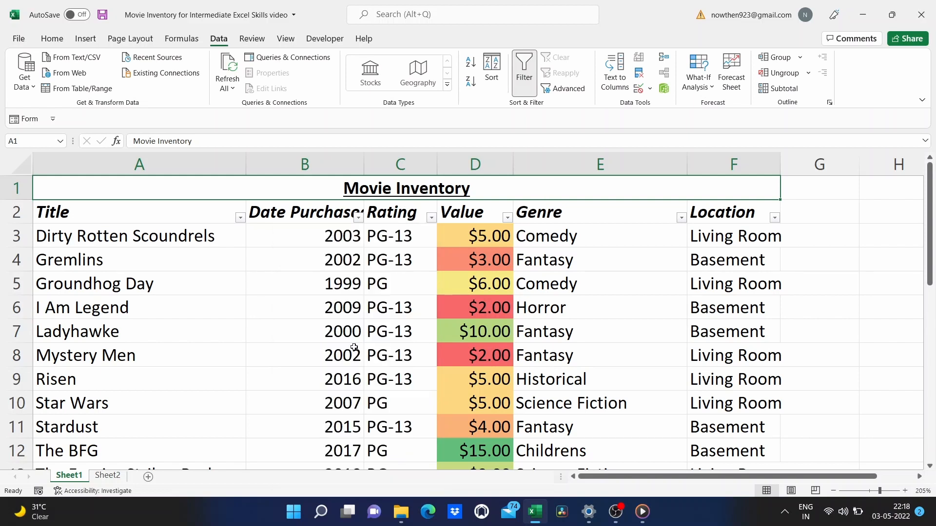
{"action": "left_click", "coordinate": [431, 218]}
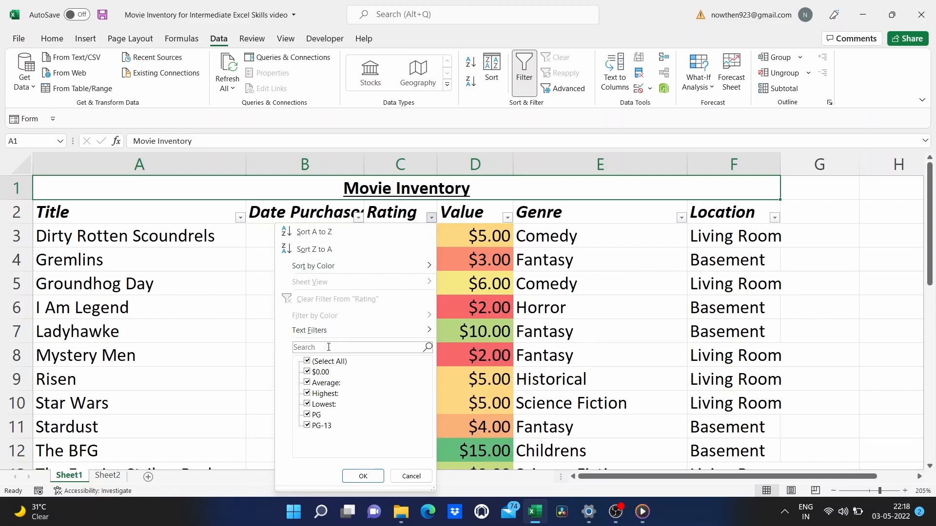
{"action": "left_click", "coordinate": [307, 362]}
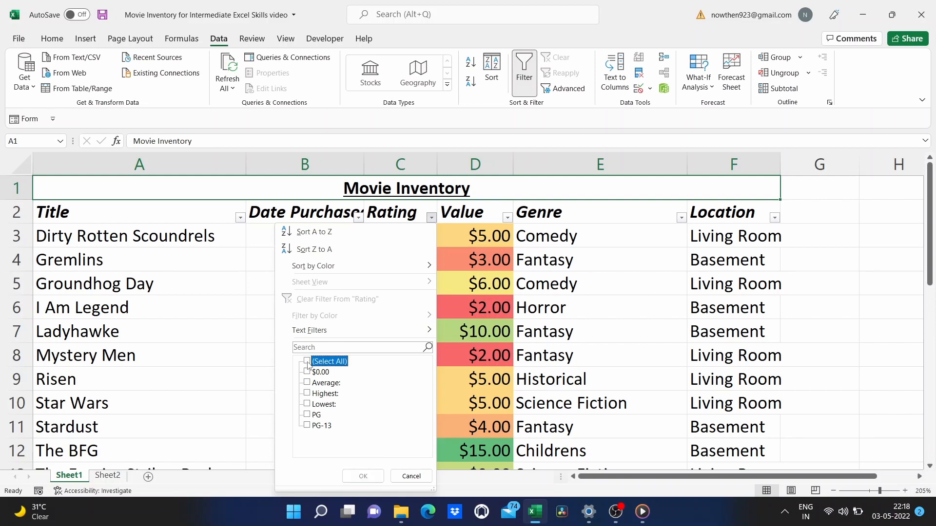
{"action": "left_click", "coordinate": [307, 414]}
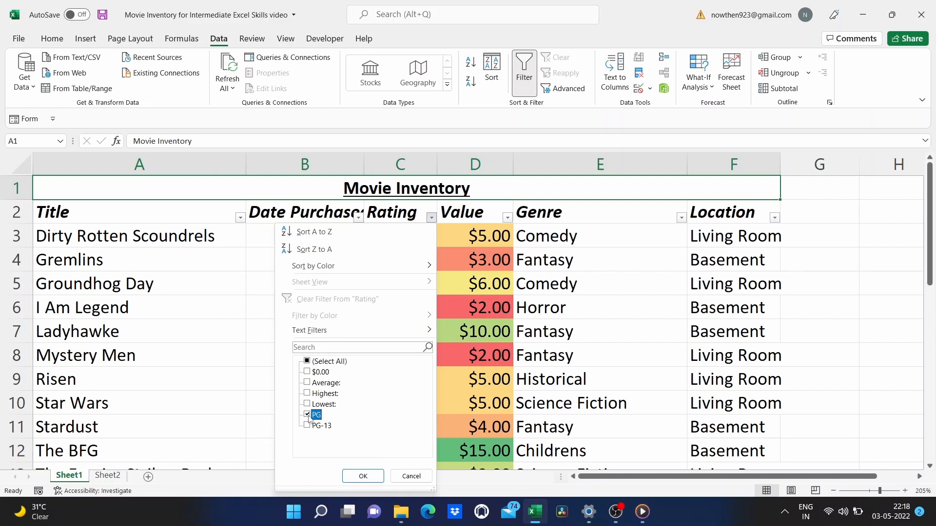
{"action": "left_click", "coordinate": [363, 477]}
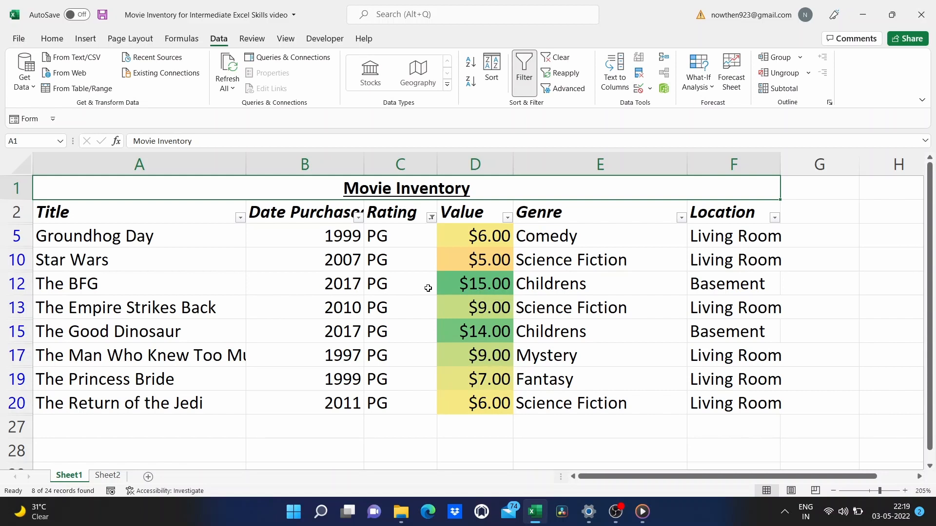
Reset the Rating filter to include all values
{"action": "left_click", "coordinate": [431, 218]}
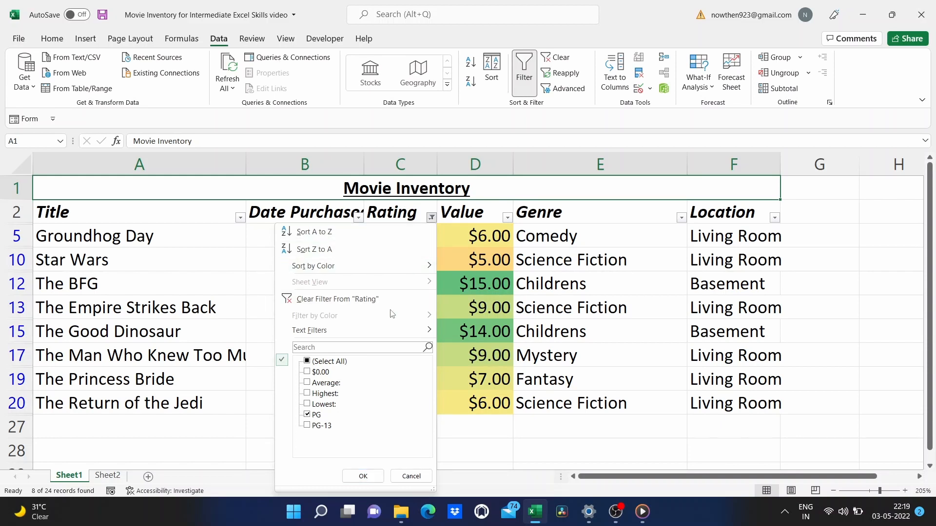
{"action": "left_click", "coordinate": [307, 362]}
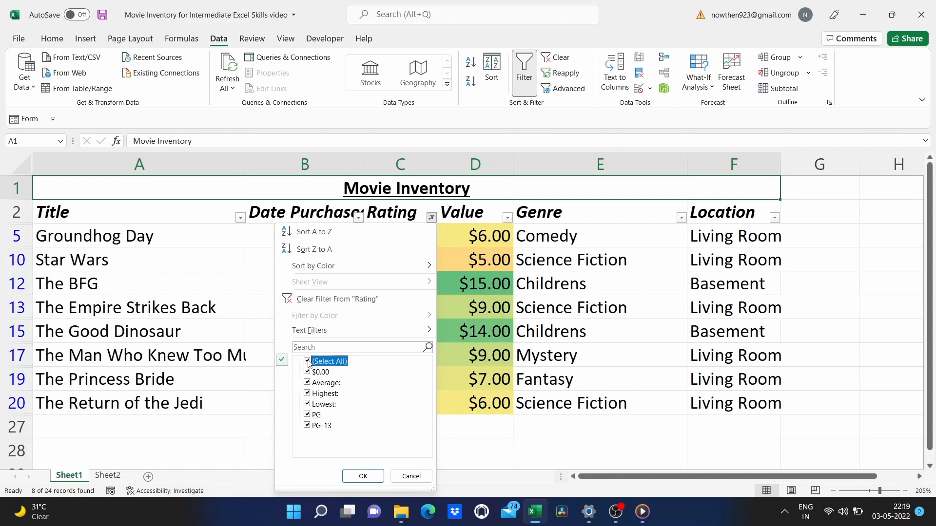
{"action": "left_click", "coordinate": [364, 477]}
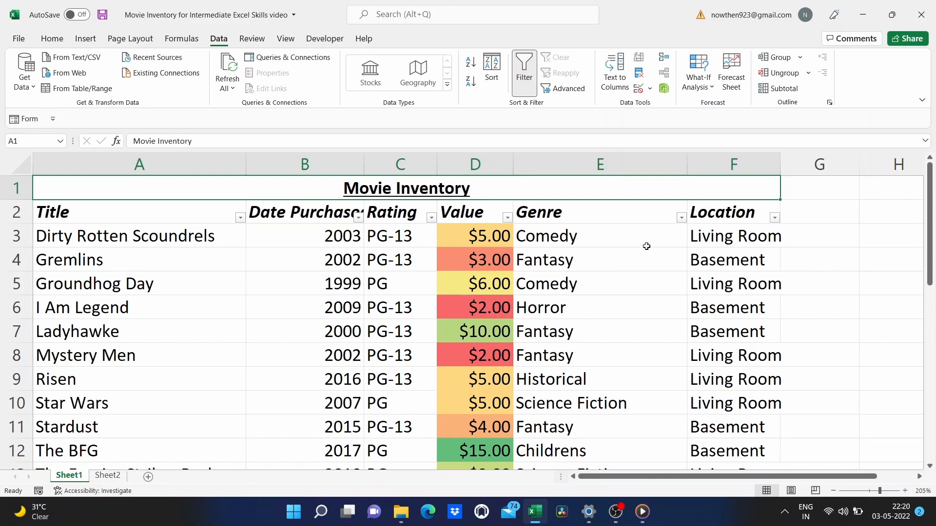
{"action": "left_click", "coordinate": [682, 218]}
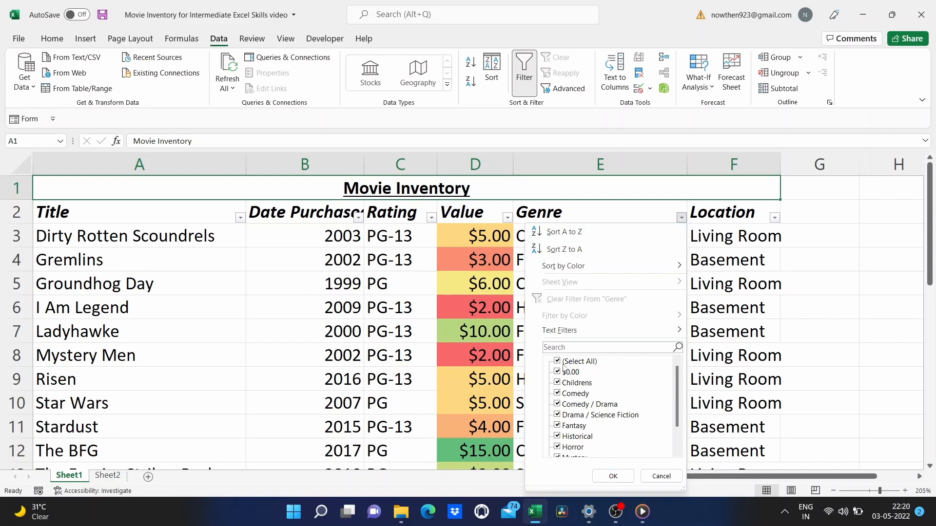
{"action": "left_click", "coordinate": [557, 361]}
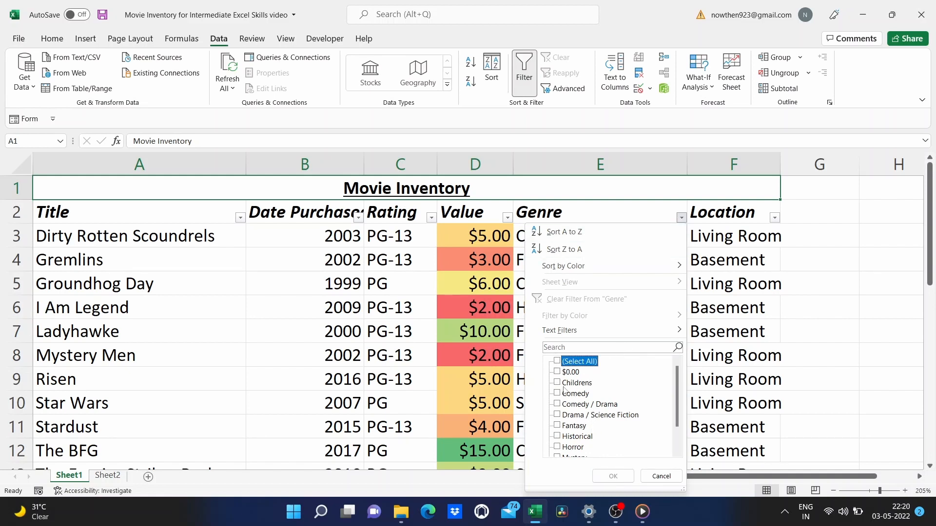
{"action": "left_click", "coordinate": [557, 362]}
{"action": "left_click", "coordinate": [614, 475]}
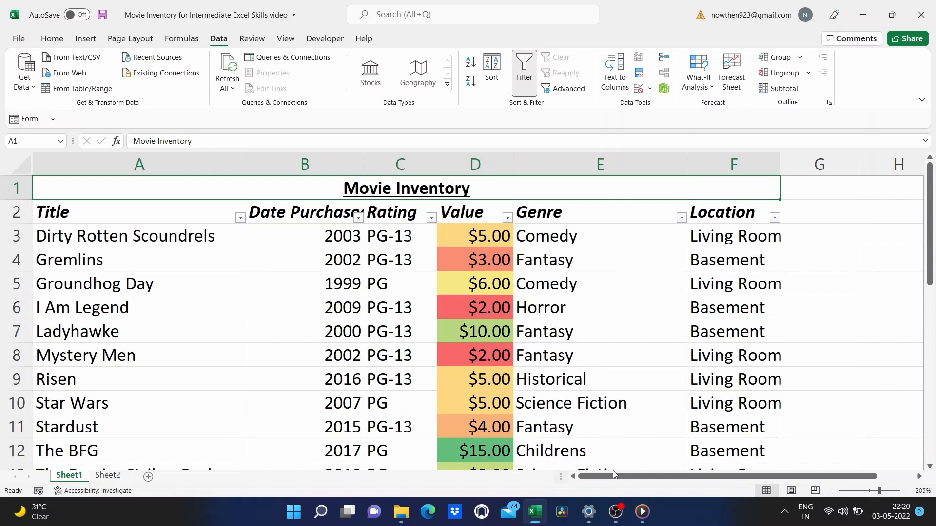
{"action": "scroll", "coordinate": [612, 457], "scroll_direction": "down", "scroll_amount": 2}
{"action": "scroll", "coordinate": [612, 456], "scroll_direction": "up", "scroll_amount": 1}
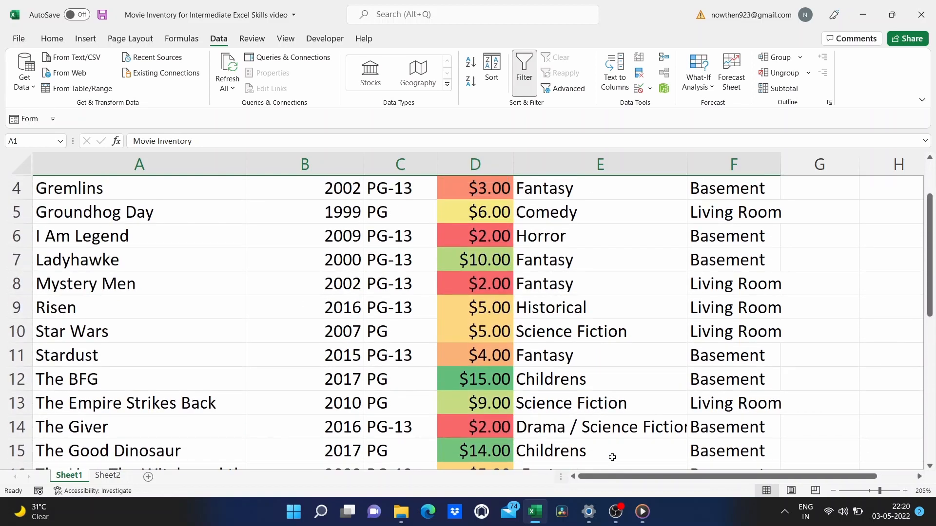
{"action": "scroll", "coordinate": [612, 456], "scroll_direction": "down", "scroll_amount": 5}
{"action": "scroll", "coordinate": [613, 457], "scroll_direction": "up", "scroll_amount": 6}
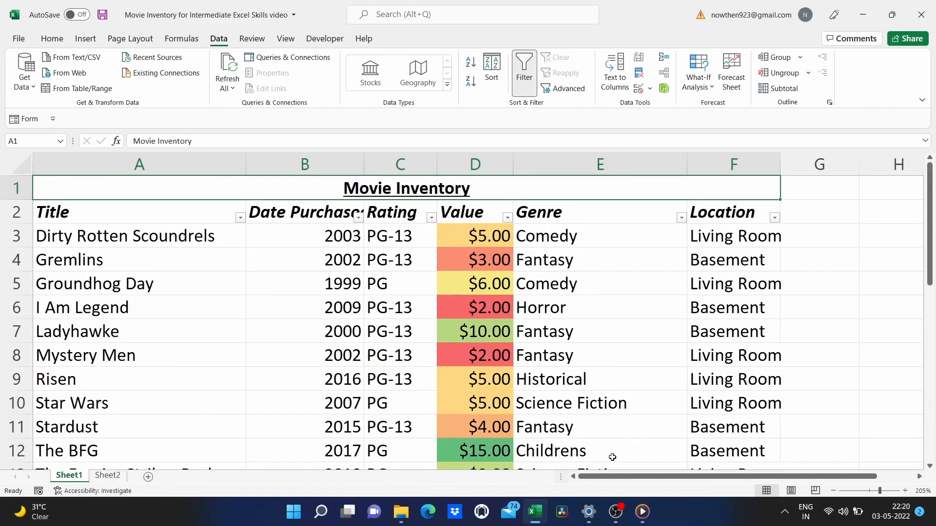
Freeze rows 1 and 2, above row 3, and check the frozen title and headers against the rest of the movie list
{"action": "scroll", "coordinate": [362, 394], "scroll_direction": "up", "scroll_amount": 2}
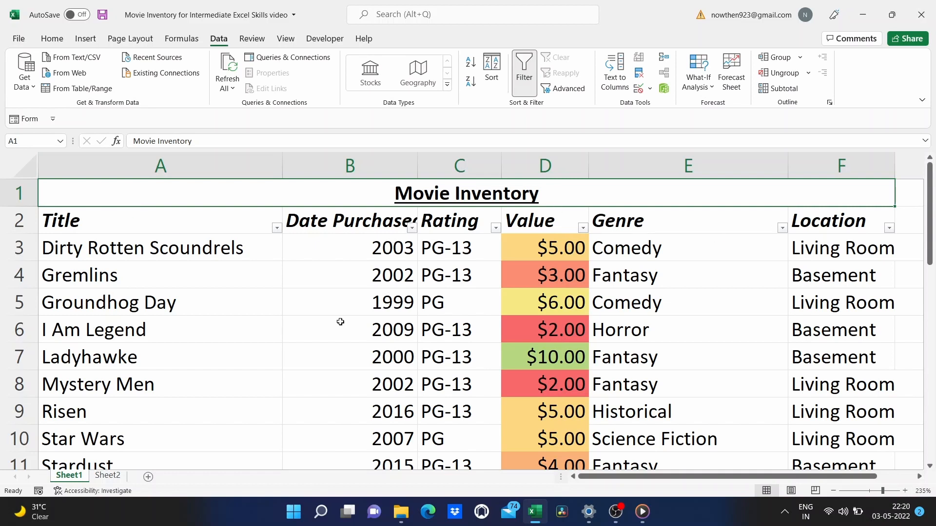
{"action": "left_click", "coordinate": [22, 249]}
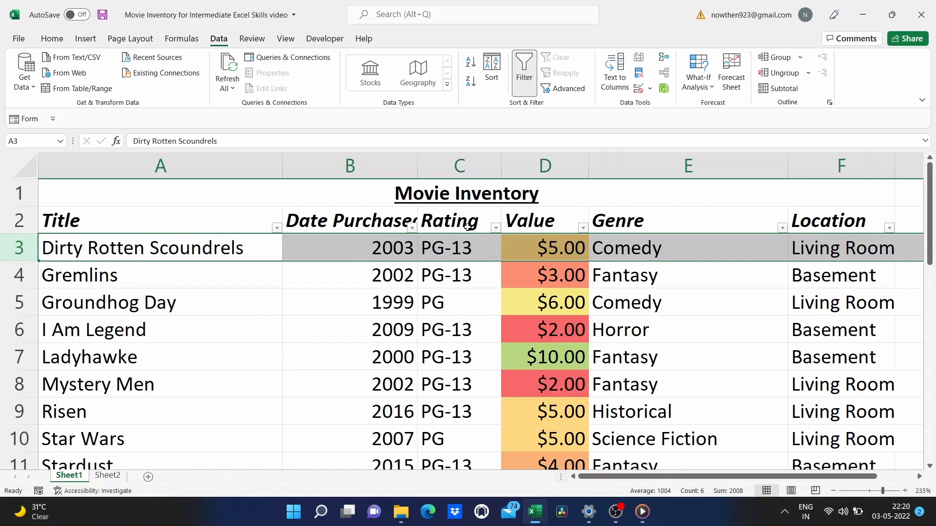
{"action": "left_click", "coordinate": [286, 39]}
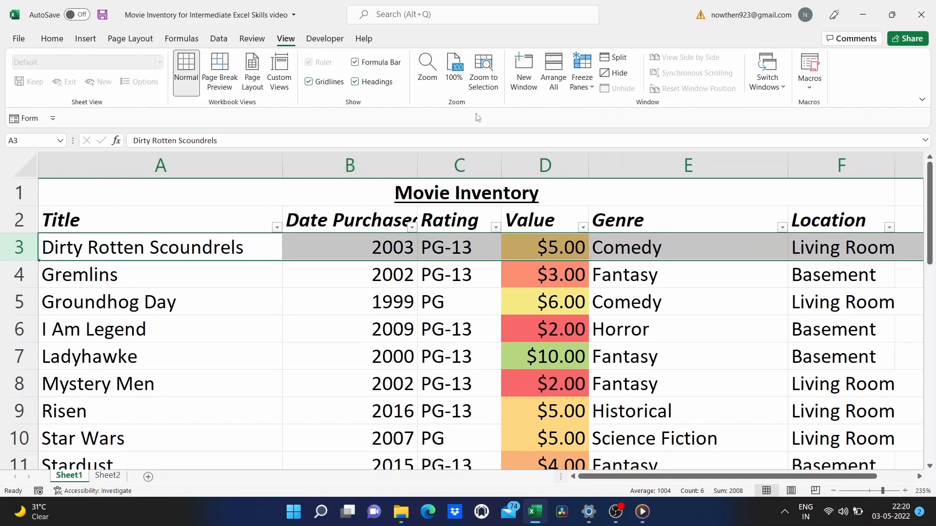
{"action": "left_click", "coordinate": [592, 85]}
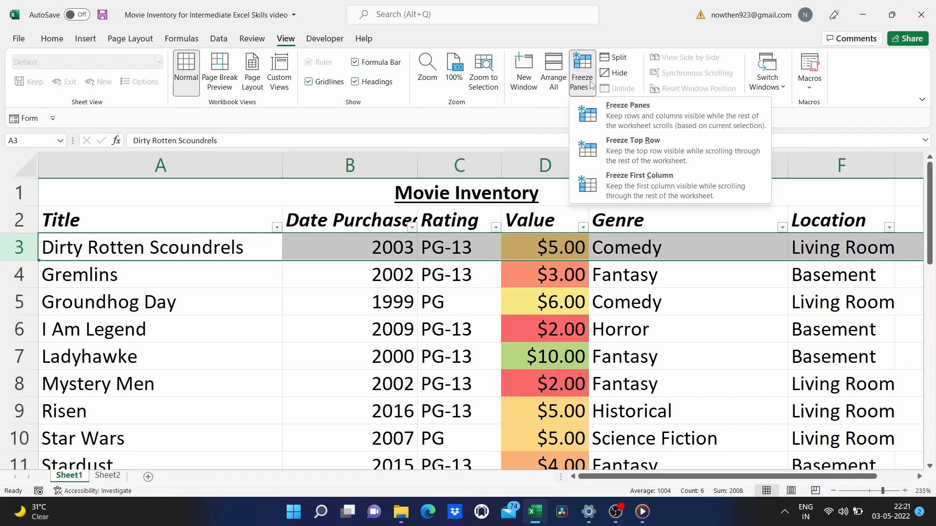
{"action": "left_click", "coordinate": [636, 120]}
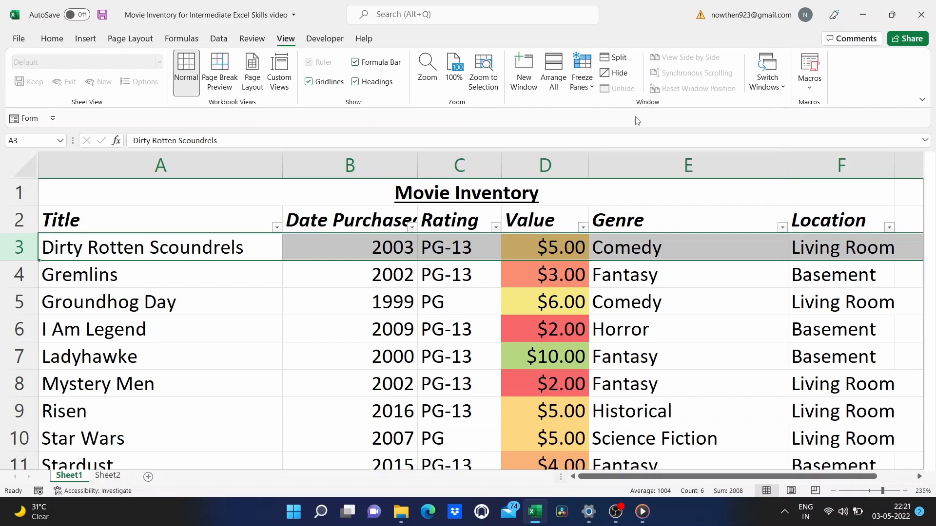
{"action": "left_click_drag", "start_coordinate": [930, 177], "coordinate": [934, 281]}
{"action": "left_click_drag", "start_coordinate": [934, 334], "coordinate": [934, 374]}
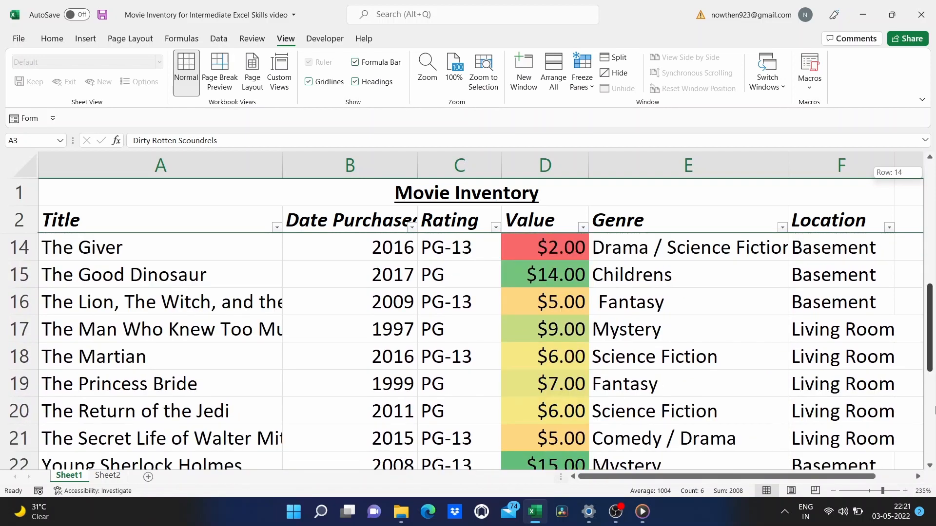
{"action": "left_click_drag", "start_coordinate": [933, 411], "coordinate": [930, 386]}
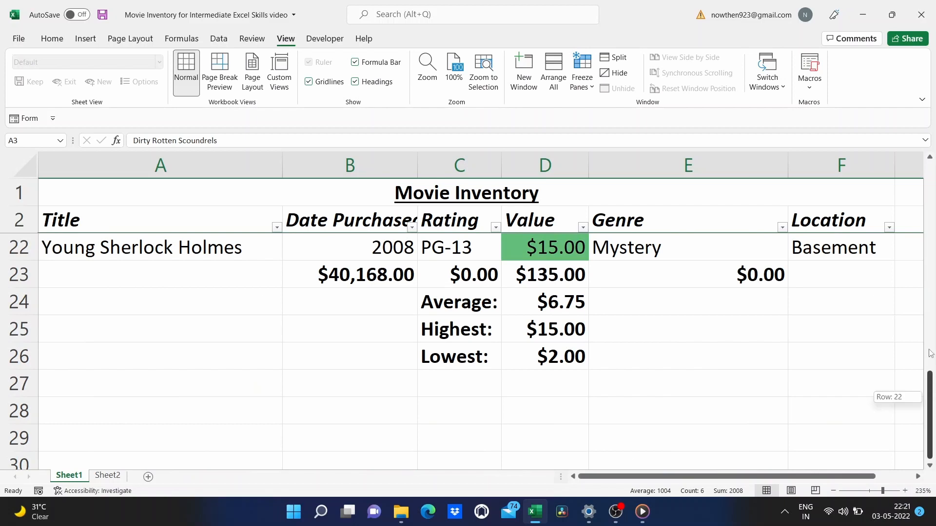
{"action": "left_click_drag", "start_coordinate": [930, 353], "coordinate": [918, 233]}
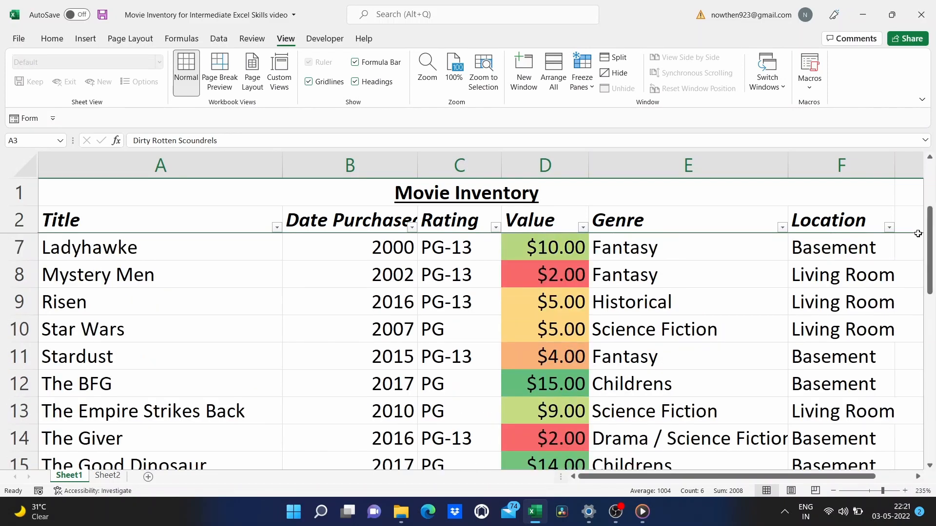